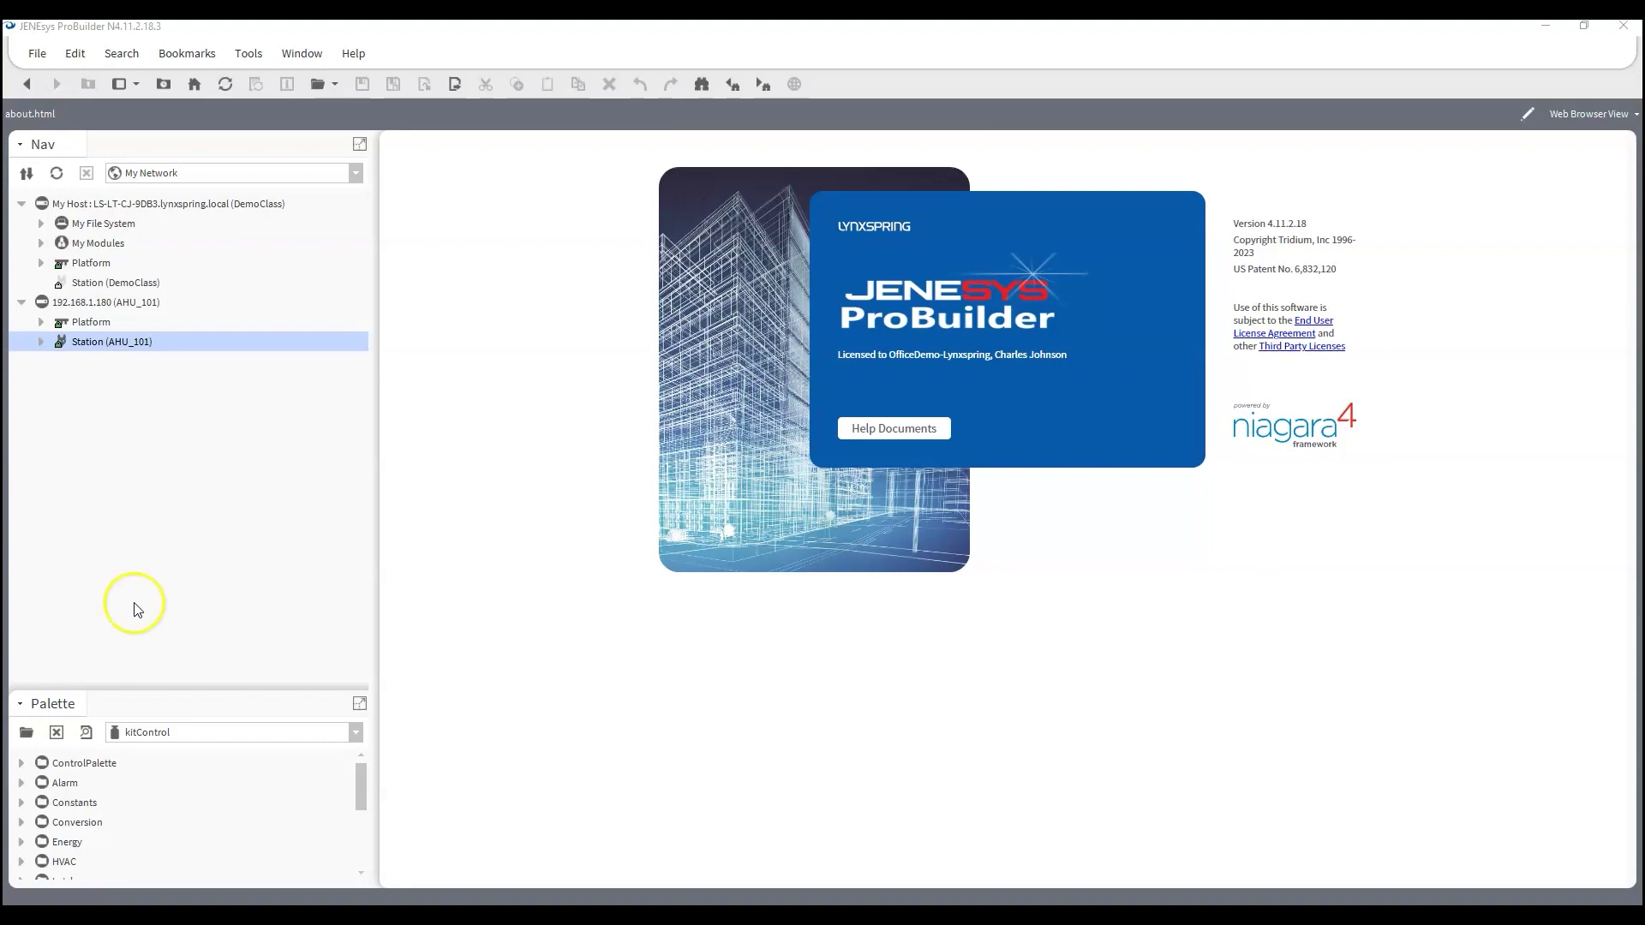
Enlarge the Palette pane and expand the AHU_101 station tree through Config to the contents of Drivers
{"action": "left_click_drag", "start_coordinate": [158, 691], "coordinate": [174, 549]}
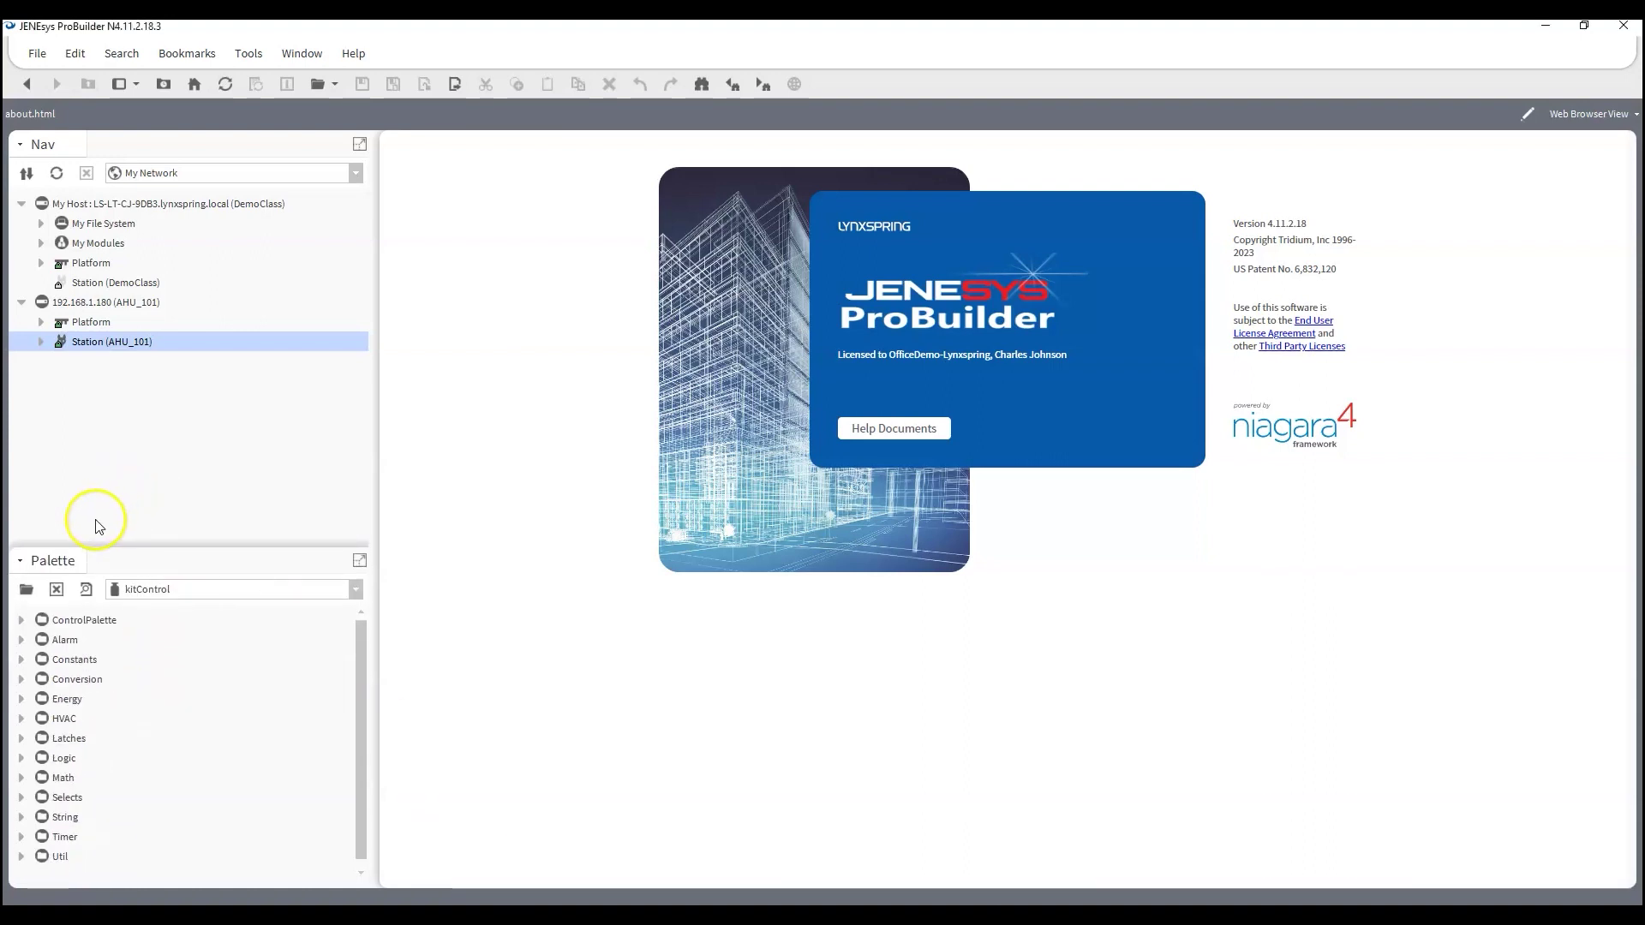
{"action": "left_click", "coordinate": [43, 342]}
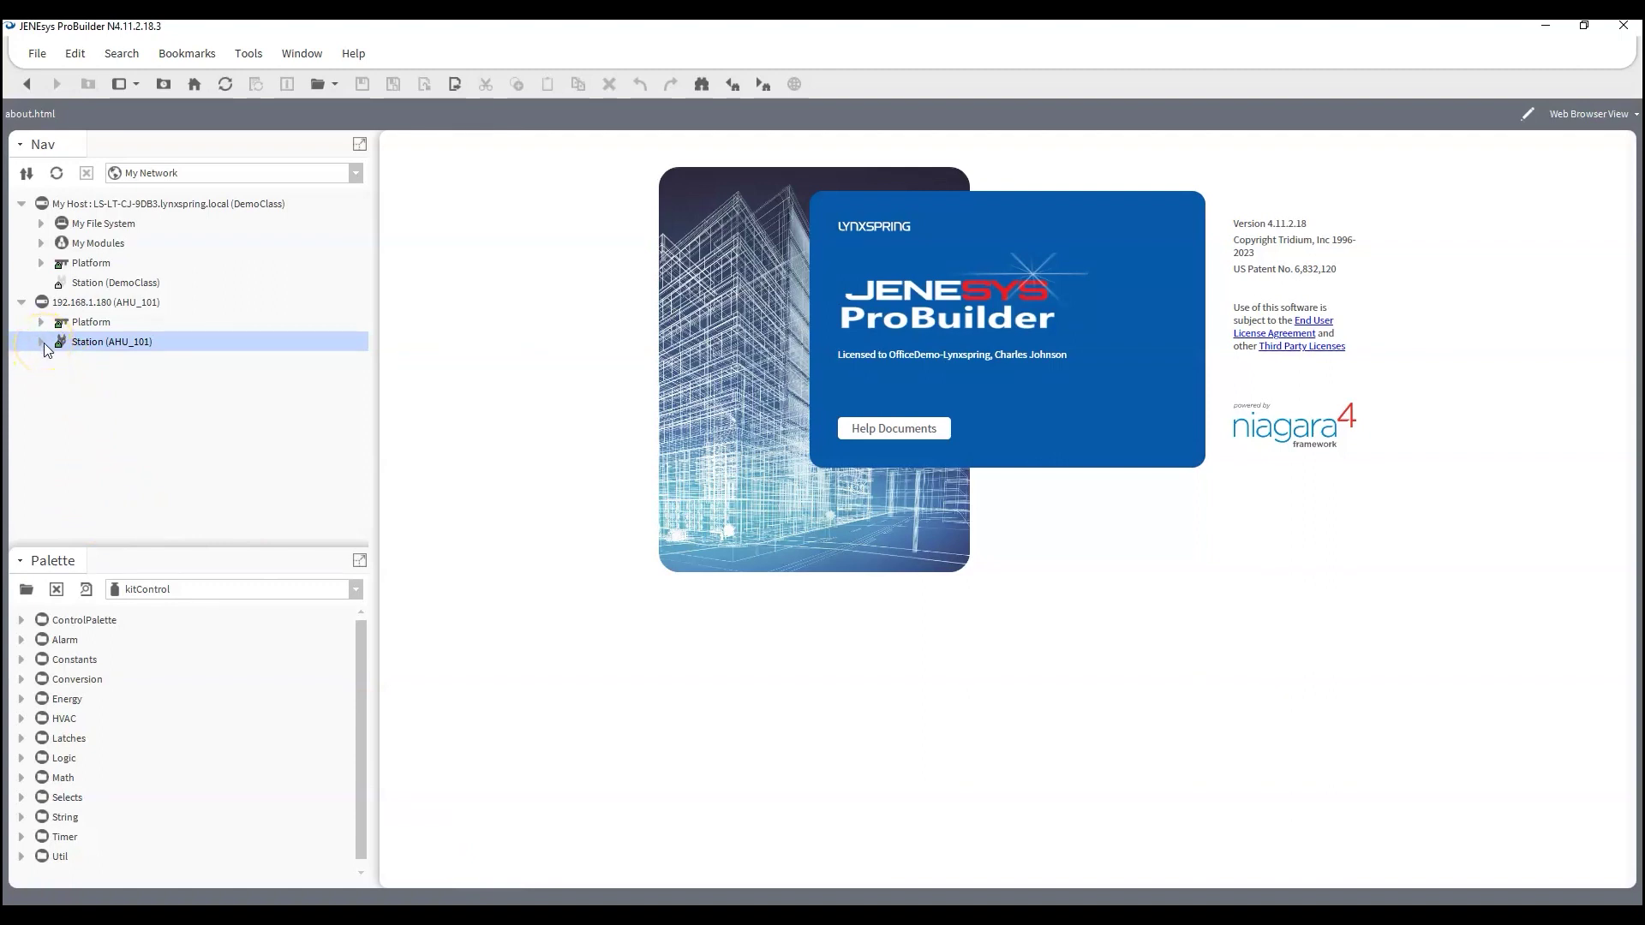
{"action": "left_click", "coordinate": [61, 381]}
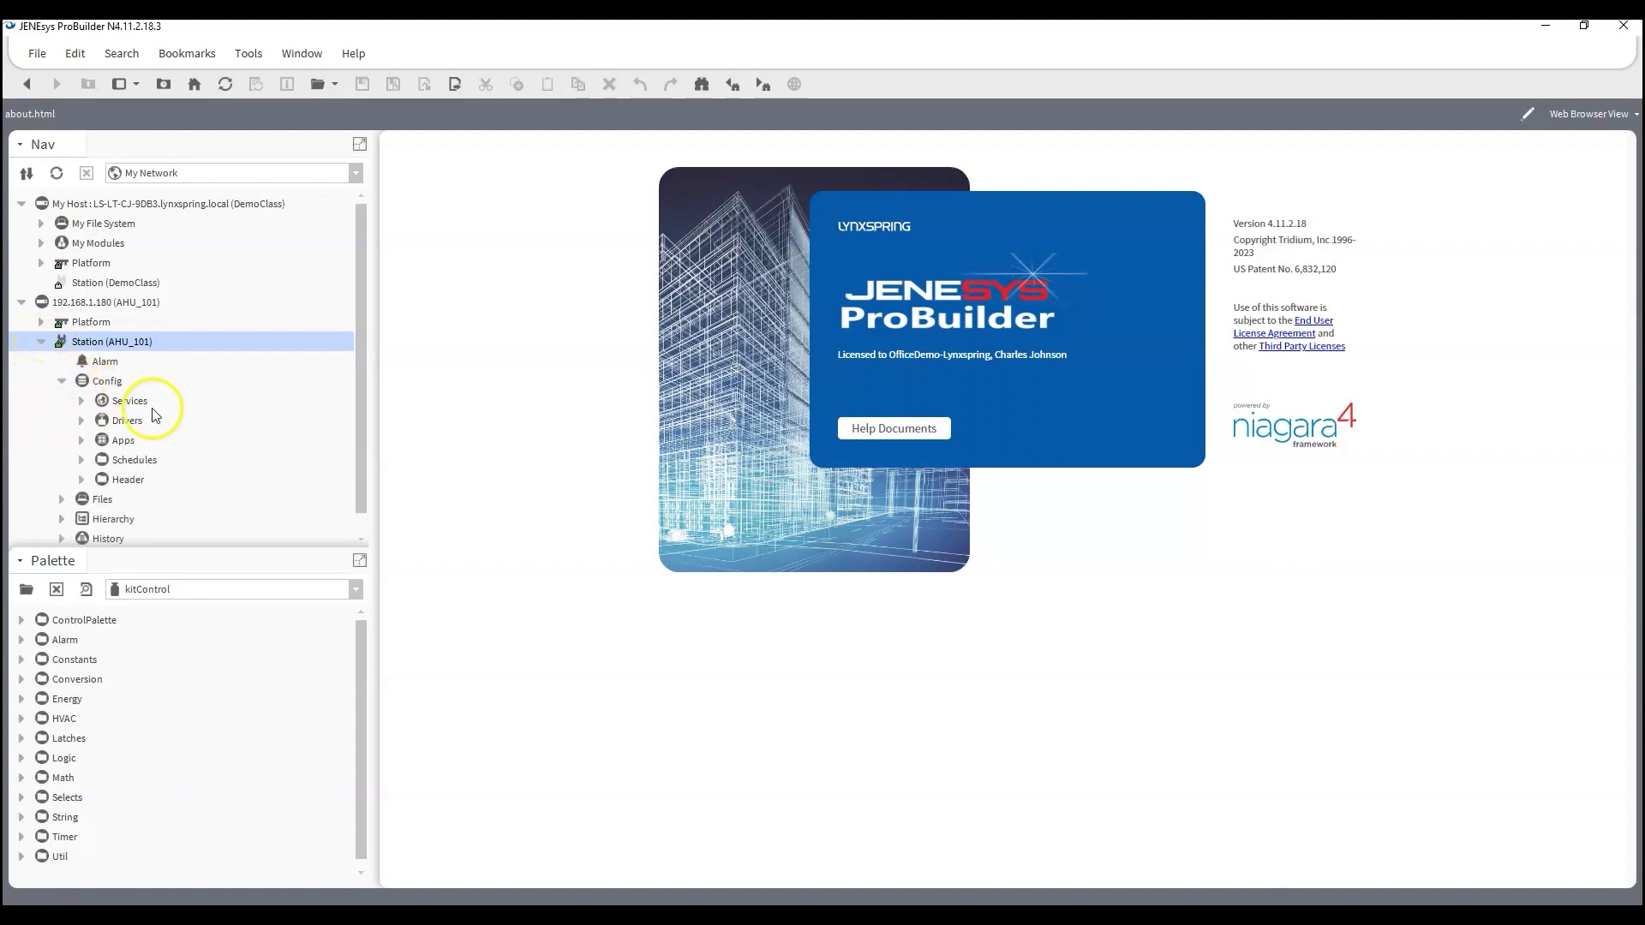
{"action": "left_click", "coordinate": [81, 420]}
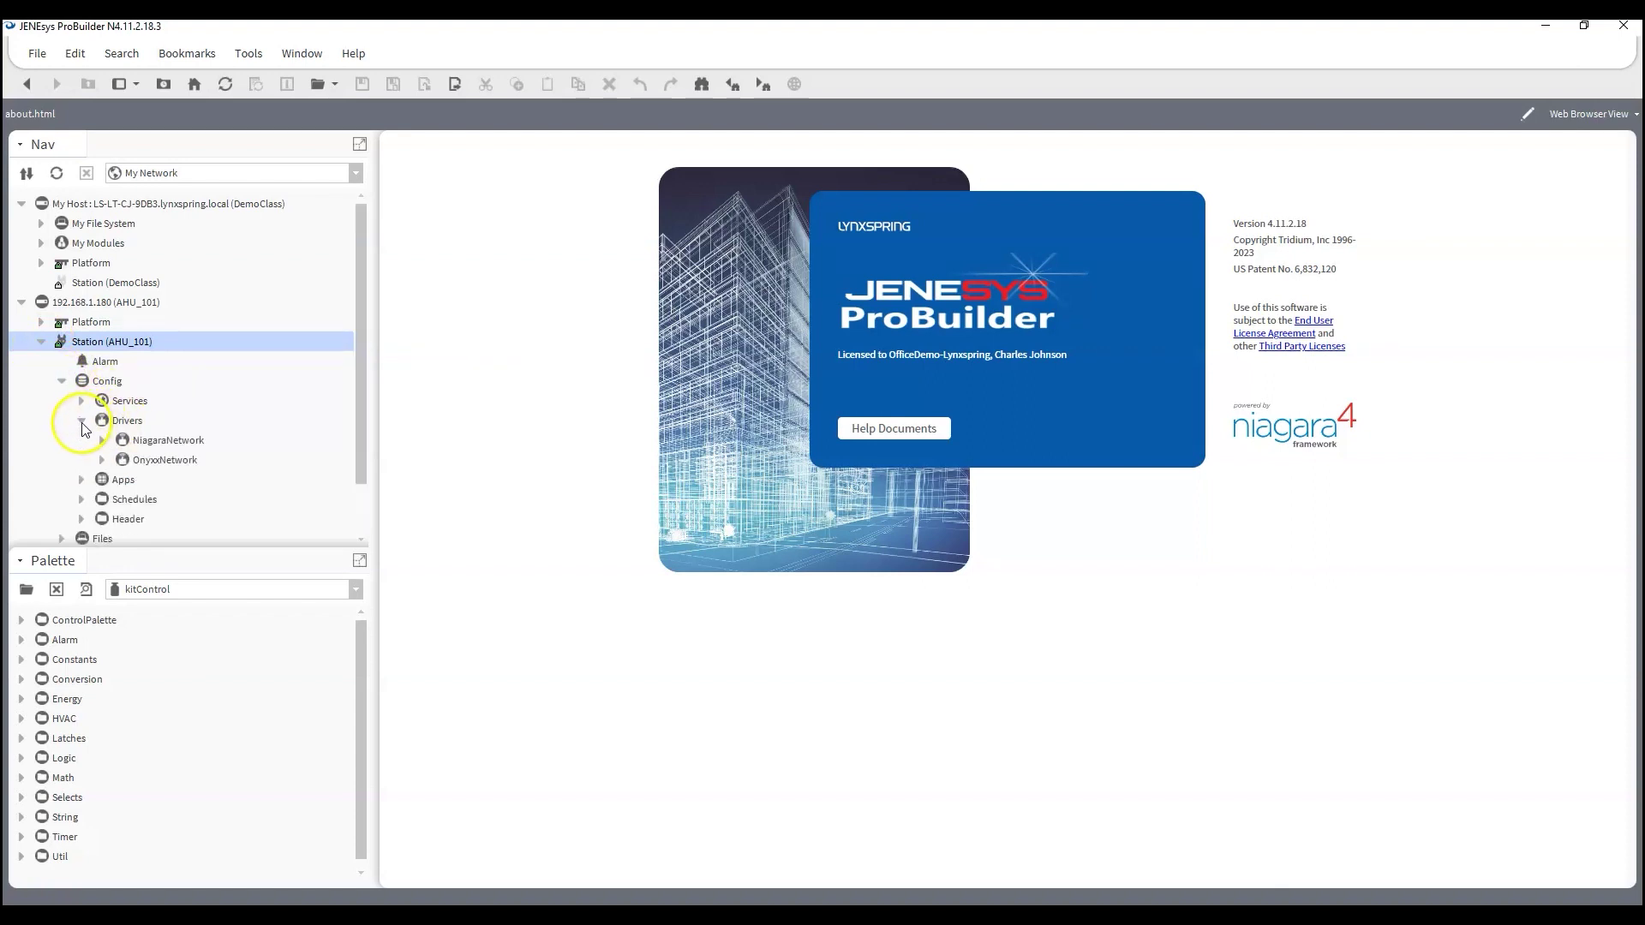
Open the bacnet palette from the list of available palette modules
{"action": "left_click", "coordinate": [26, 589]}
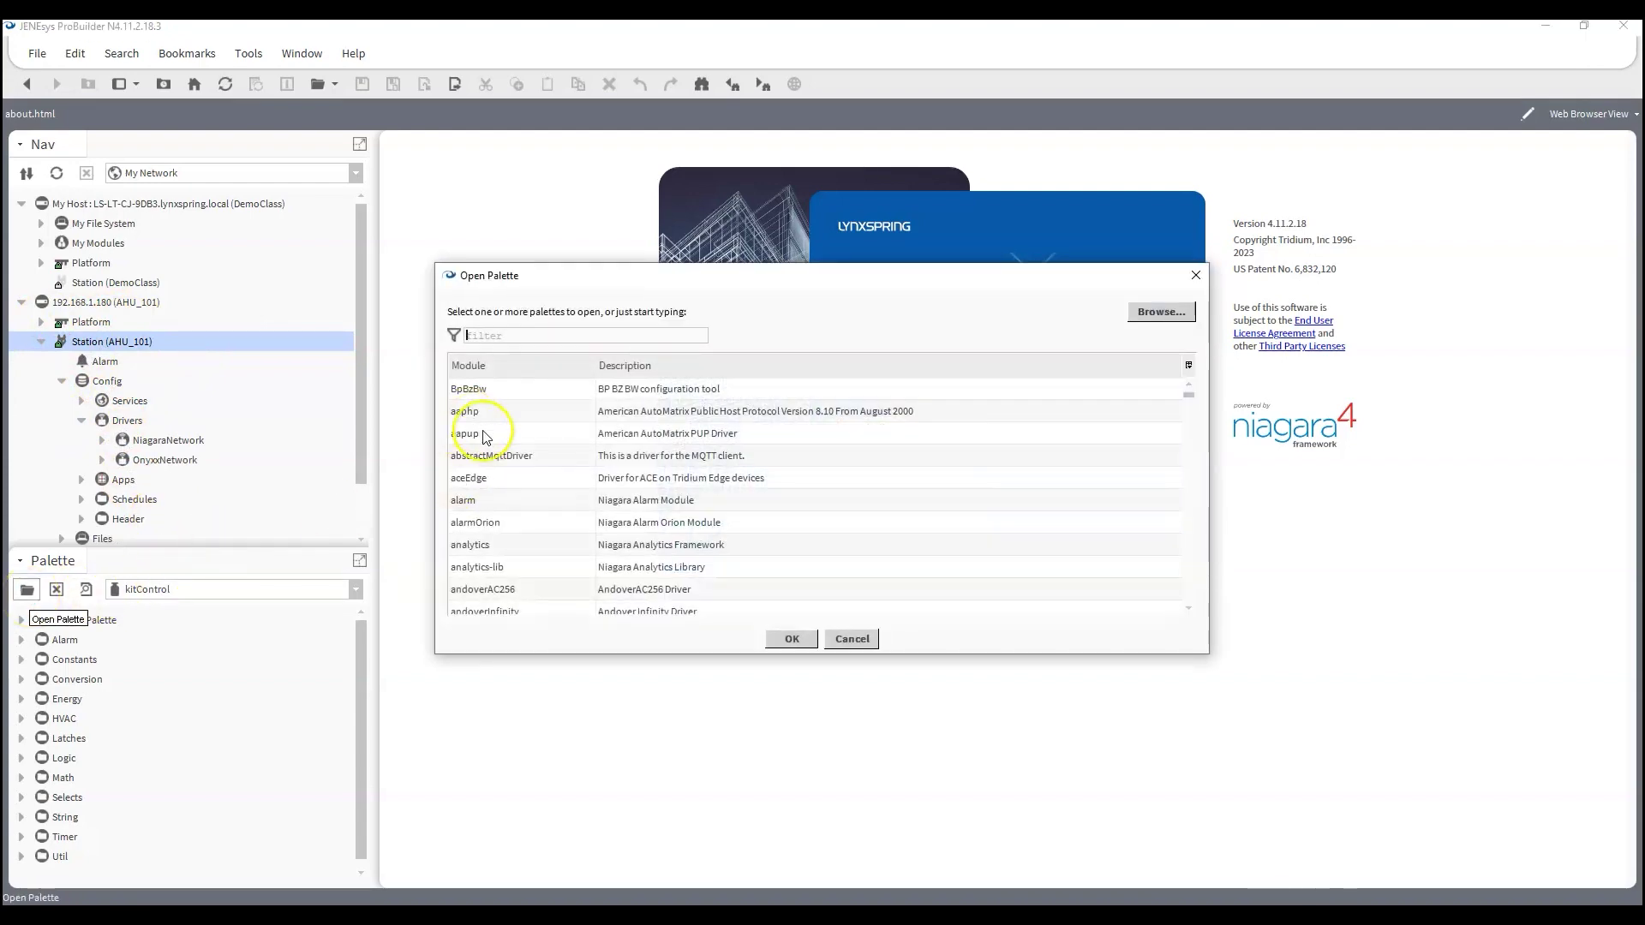
{"action": "scroll", "coordinate": [494, 531], "scroll_direction": "down", "scroll_amount": 4}
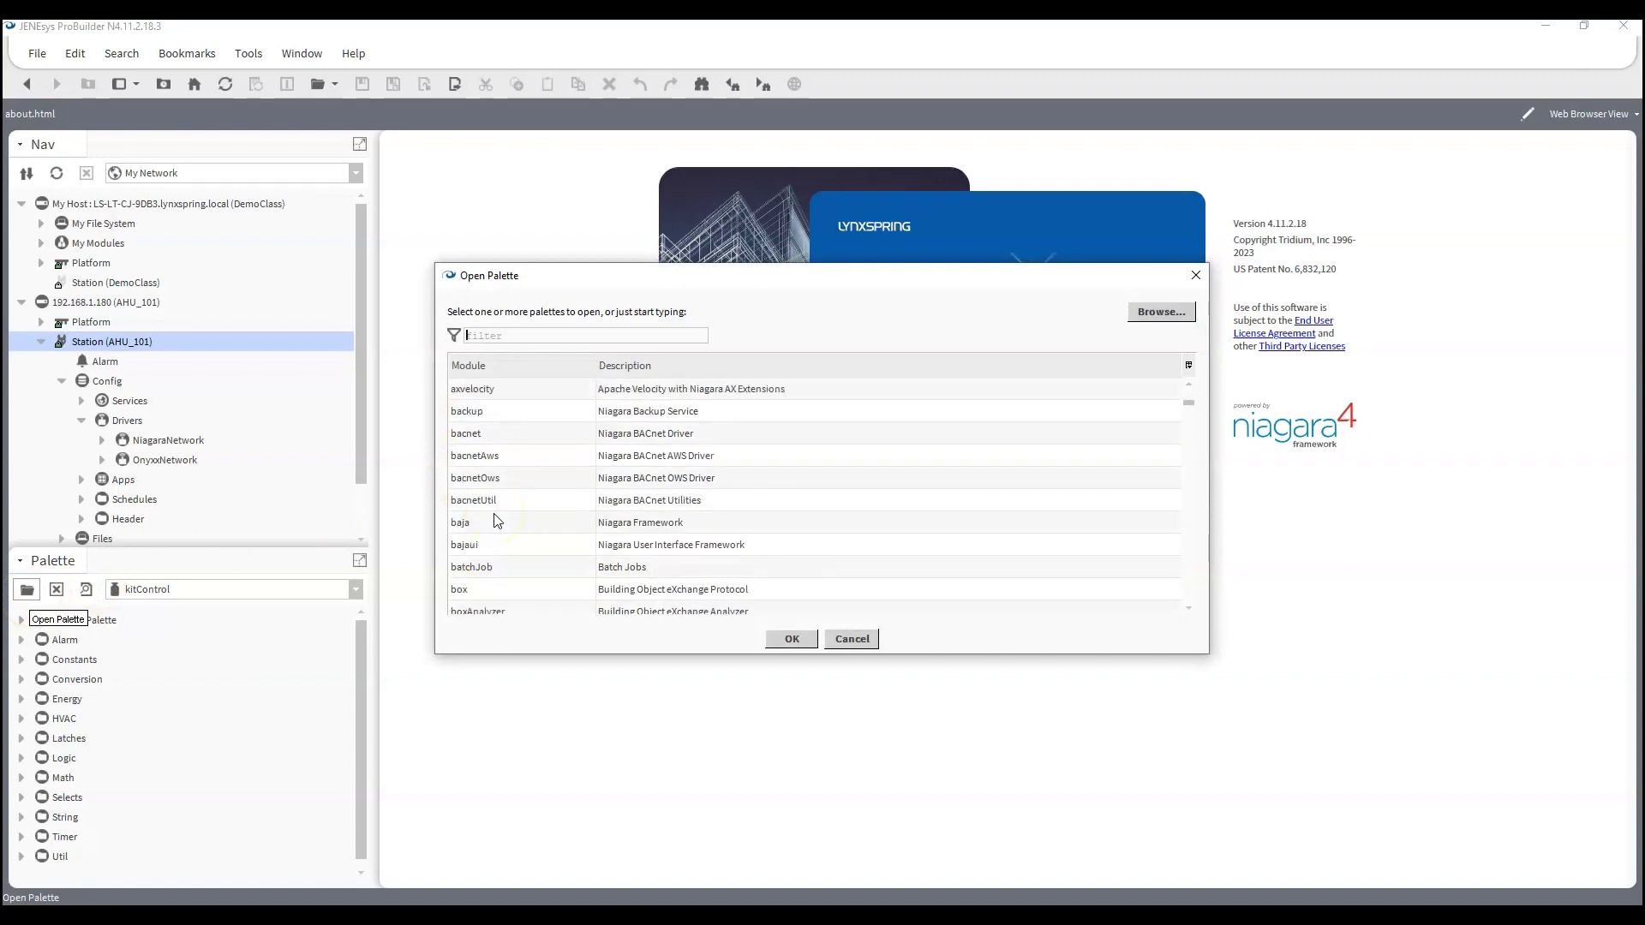
{"action": "left_click", "coordinate": [477, 500]}
{"action": "left_click", "coordinate": [792, 639]}
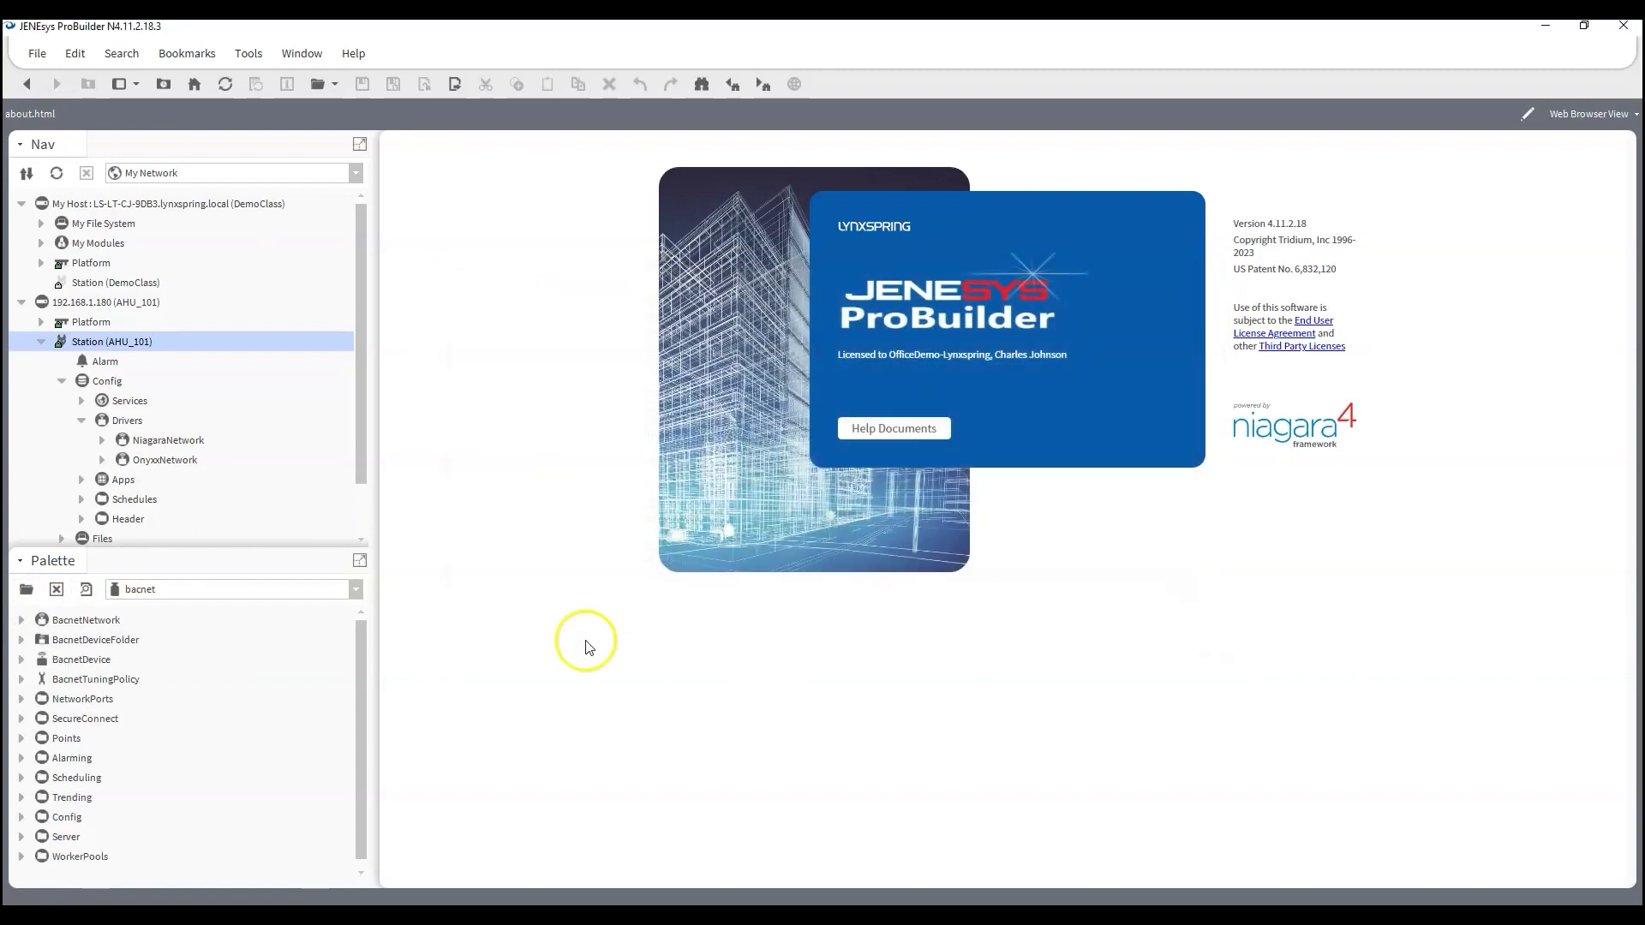
Add a BacnetNetwork from the palette to the station's Drivers, keeping the default name BacnetNetwork
{"action": "left_click_drag", "start_coordinate": [68, 620], "coordinate": [123, 433]}
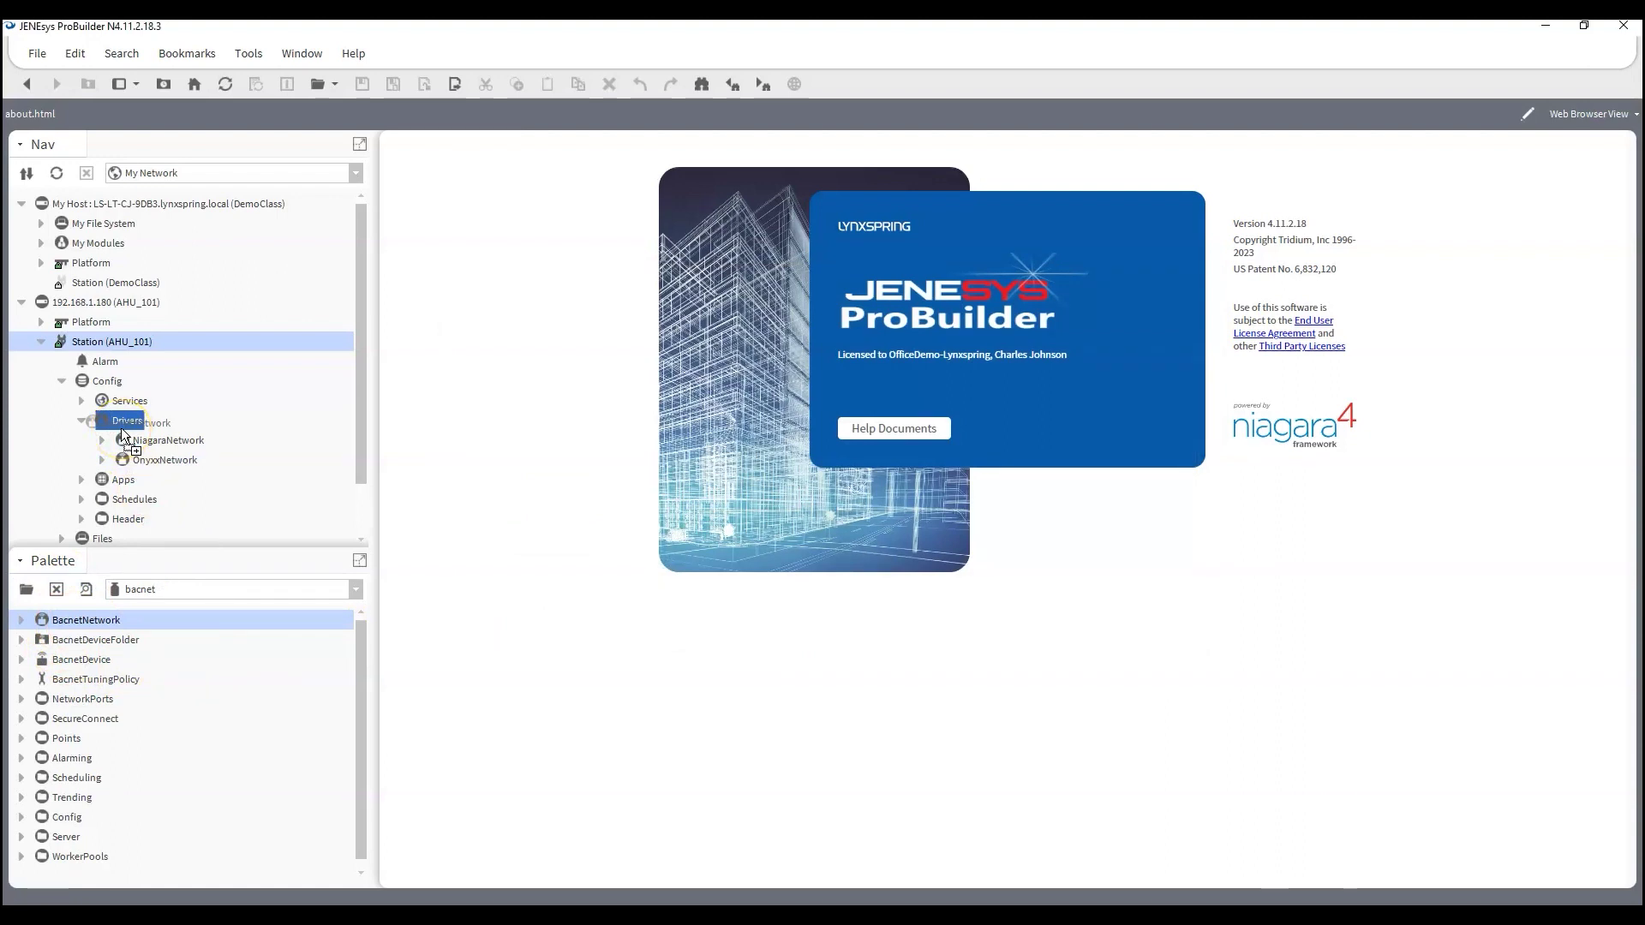
{"action": "left_click_drag", "start_coordinate": [121, 428], "coordinate": [121, 428]}
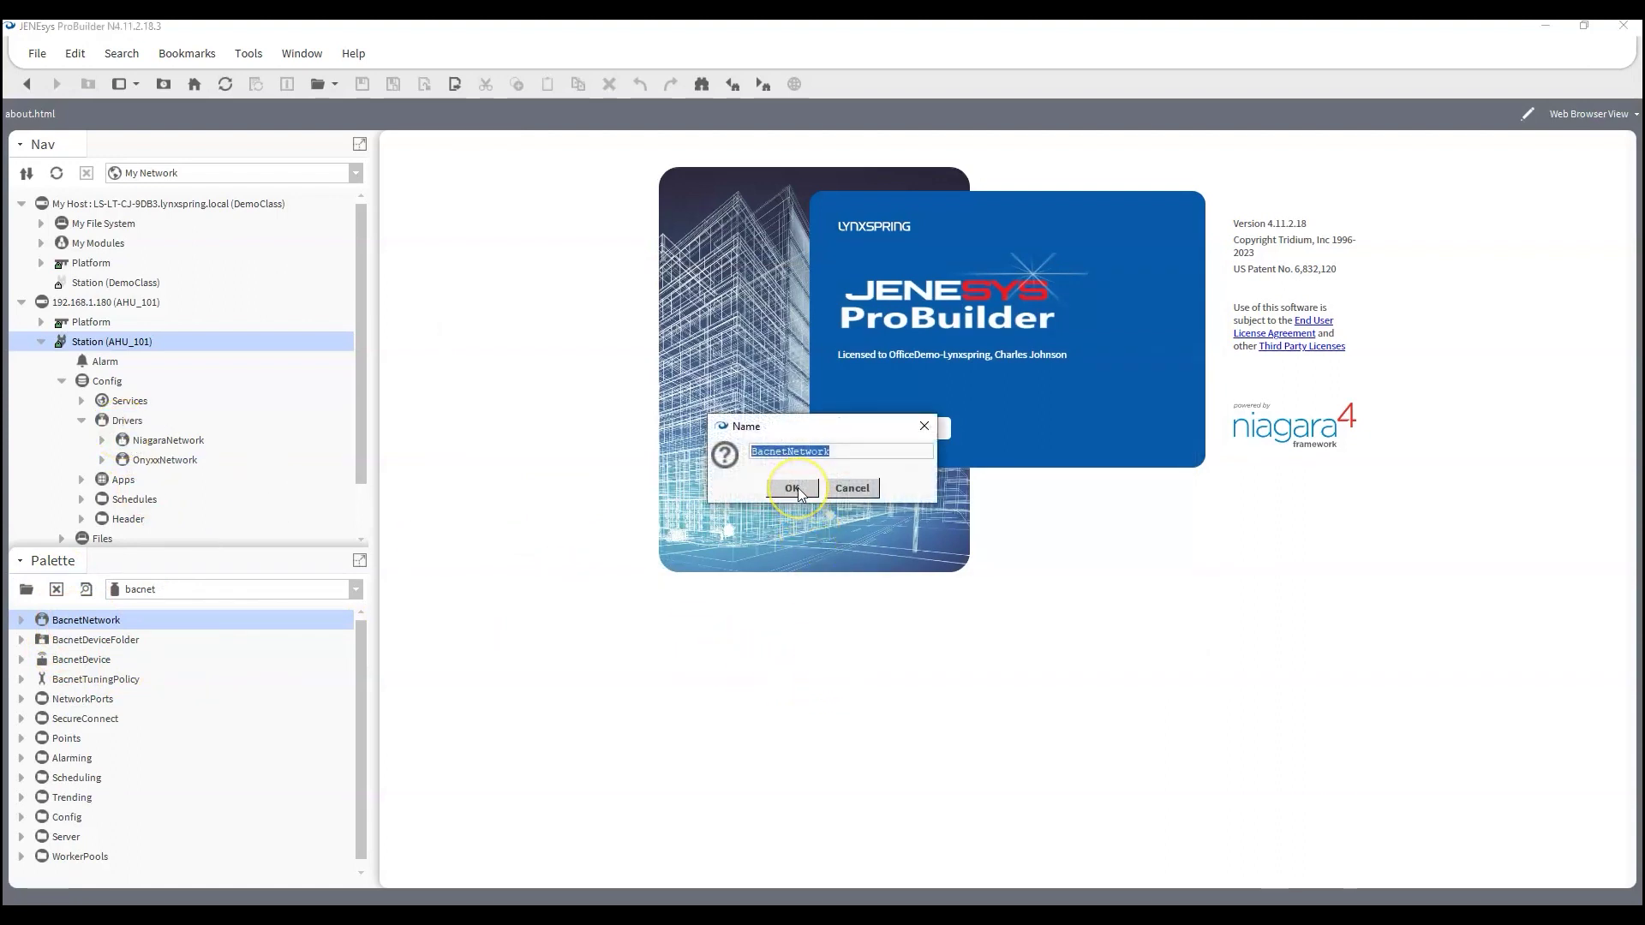
{"action": "left_click", "coordinate": [794, 489]}
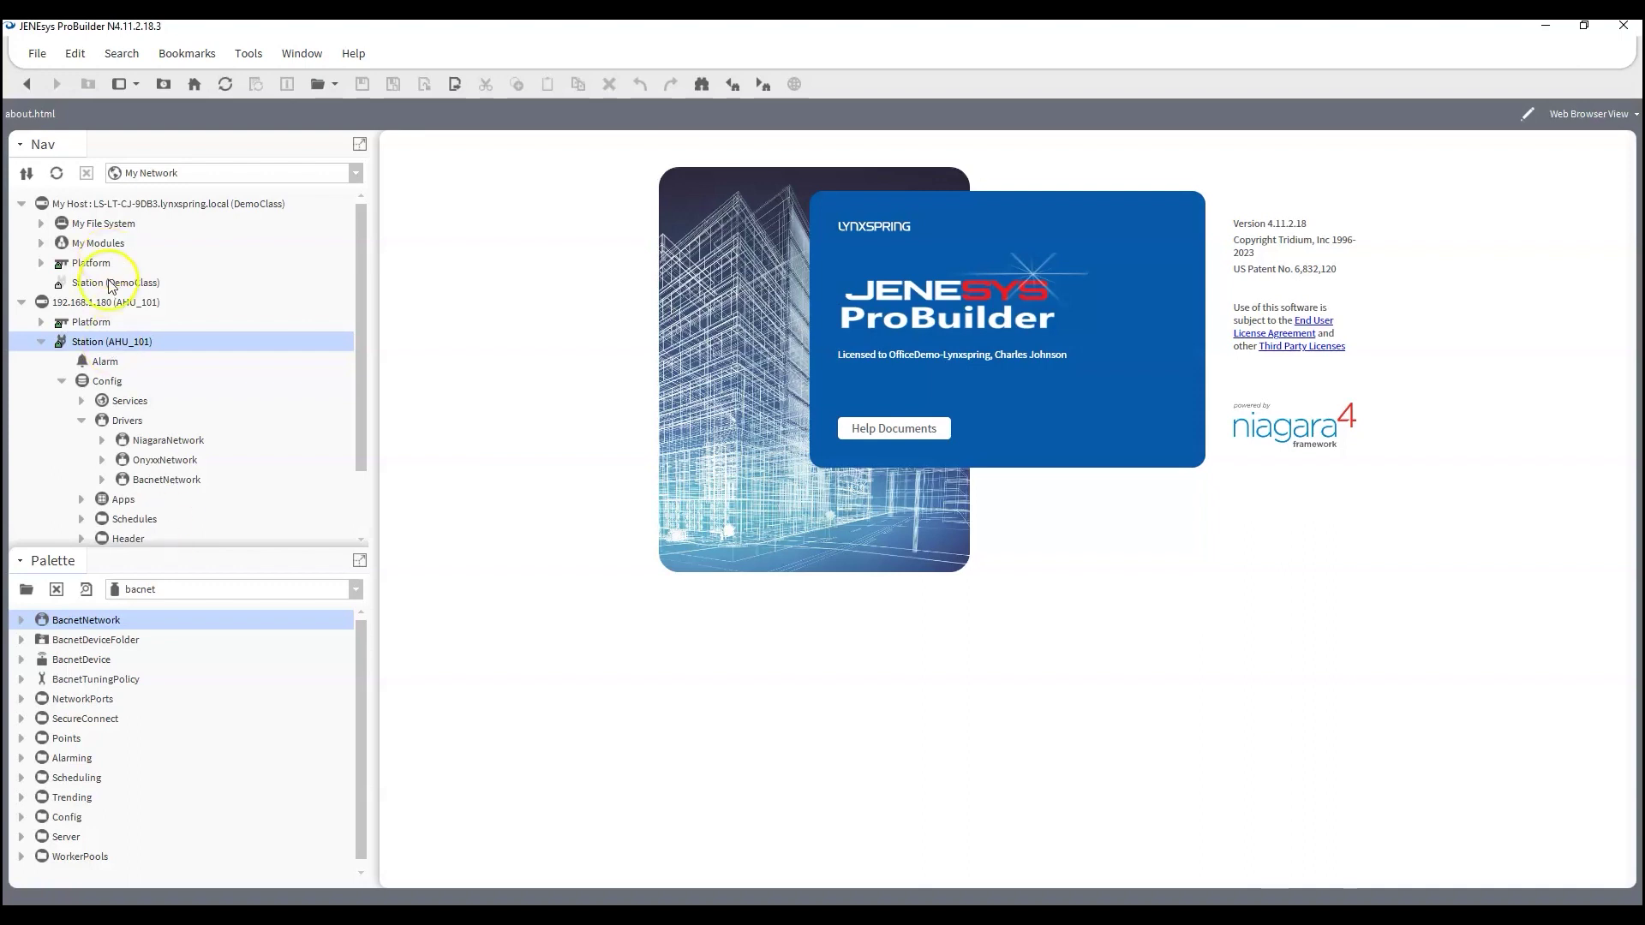
Examine the components inside the new BacnetNetwork, going through Bacnet Comm and Network down to the Ip Port
{"action": "left_click", "coordinate": [102, 480]}
{"action": "scroll", "coordinate": [265, 294], "scroll_direction": "down", "scroll_amount": 3}
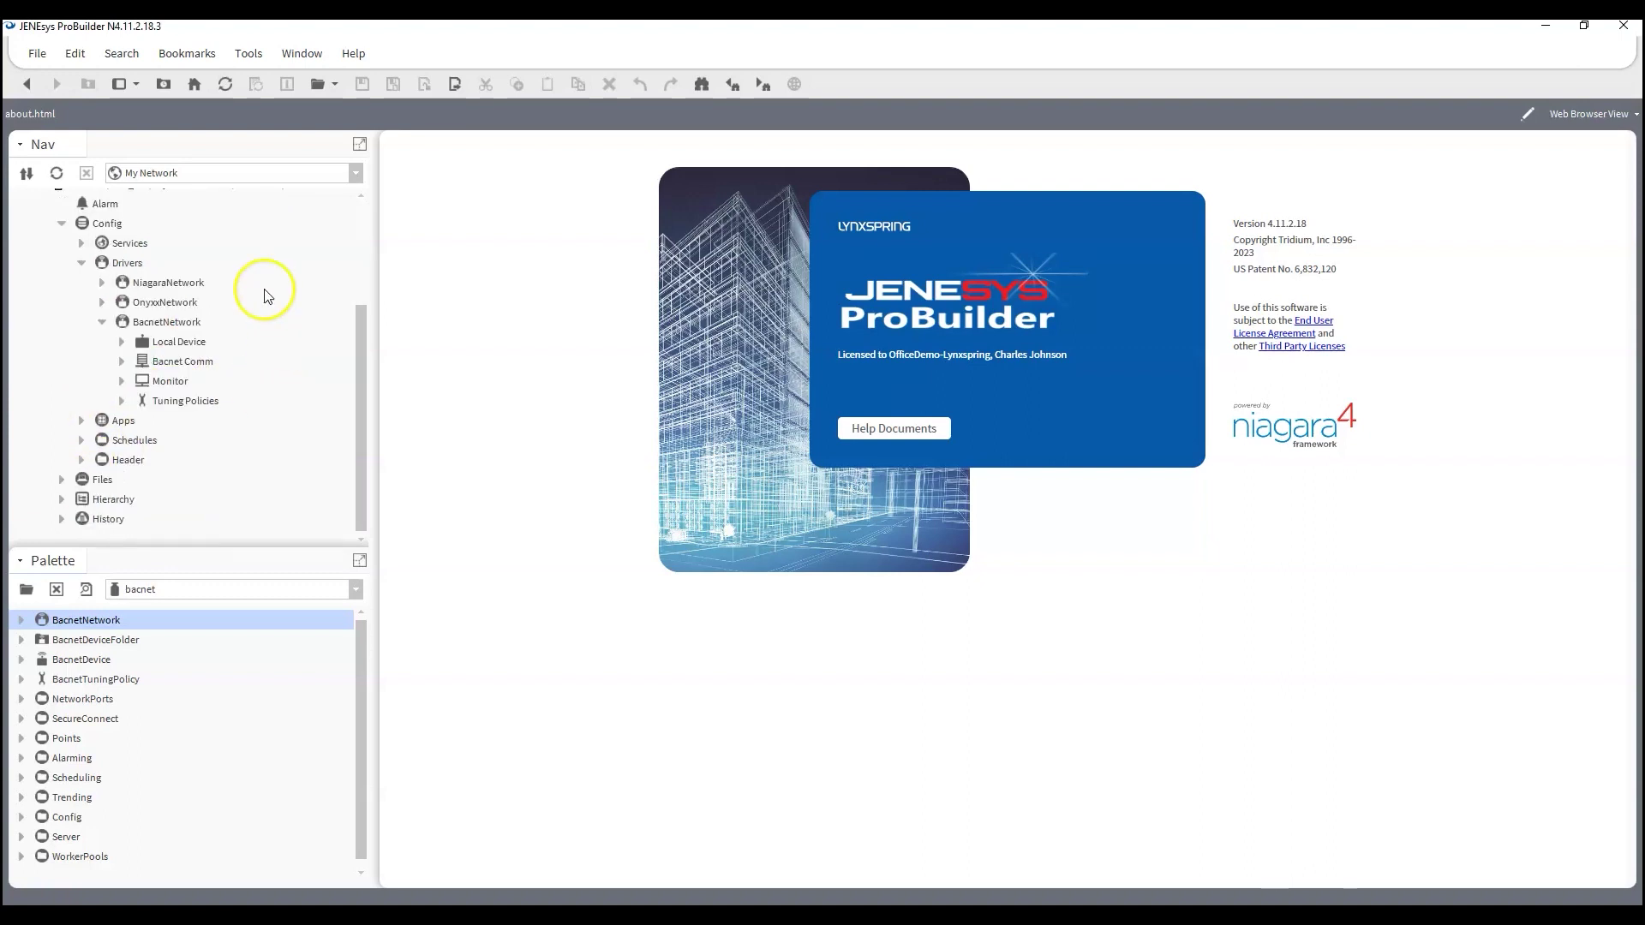
{"action": "left_click", "coordinate": [121, 361]}
{"action": "left_click", "coordinate": [143, 440]}
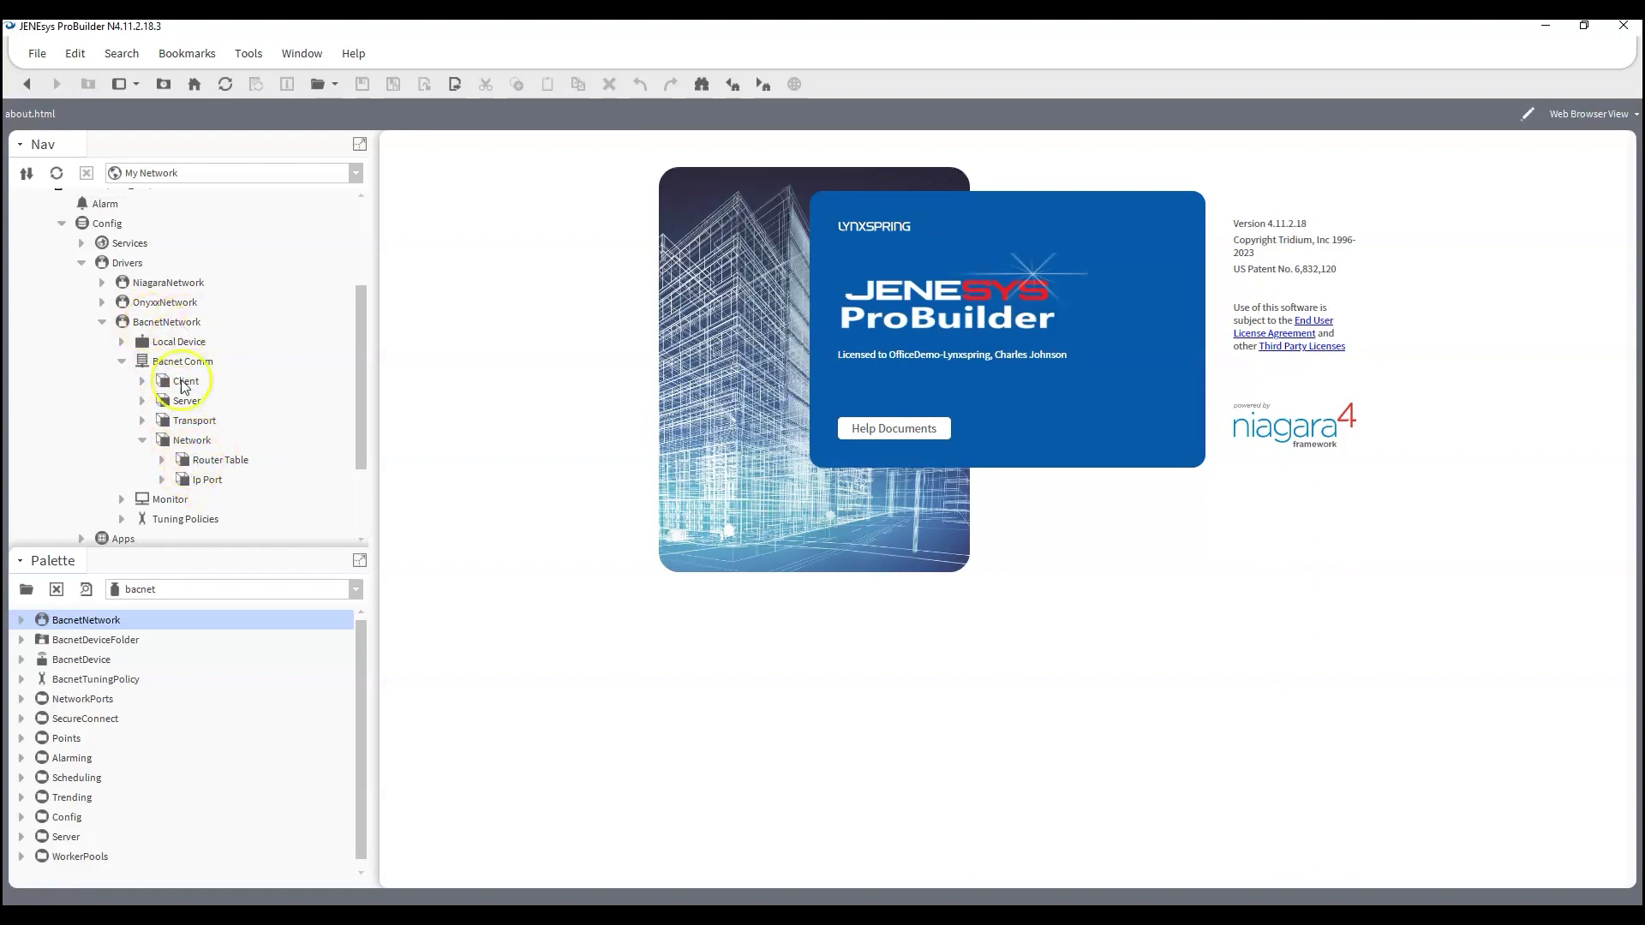
{"action": "right_click", "coordinate": [205, 484]}
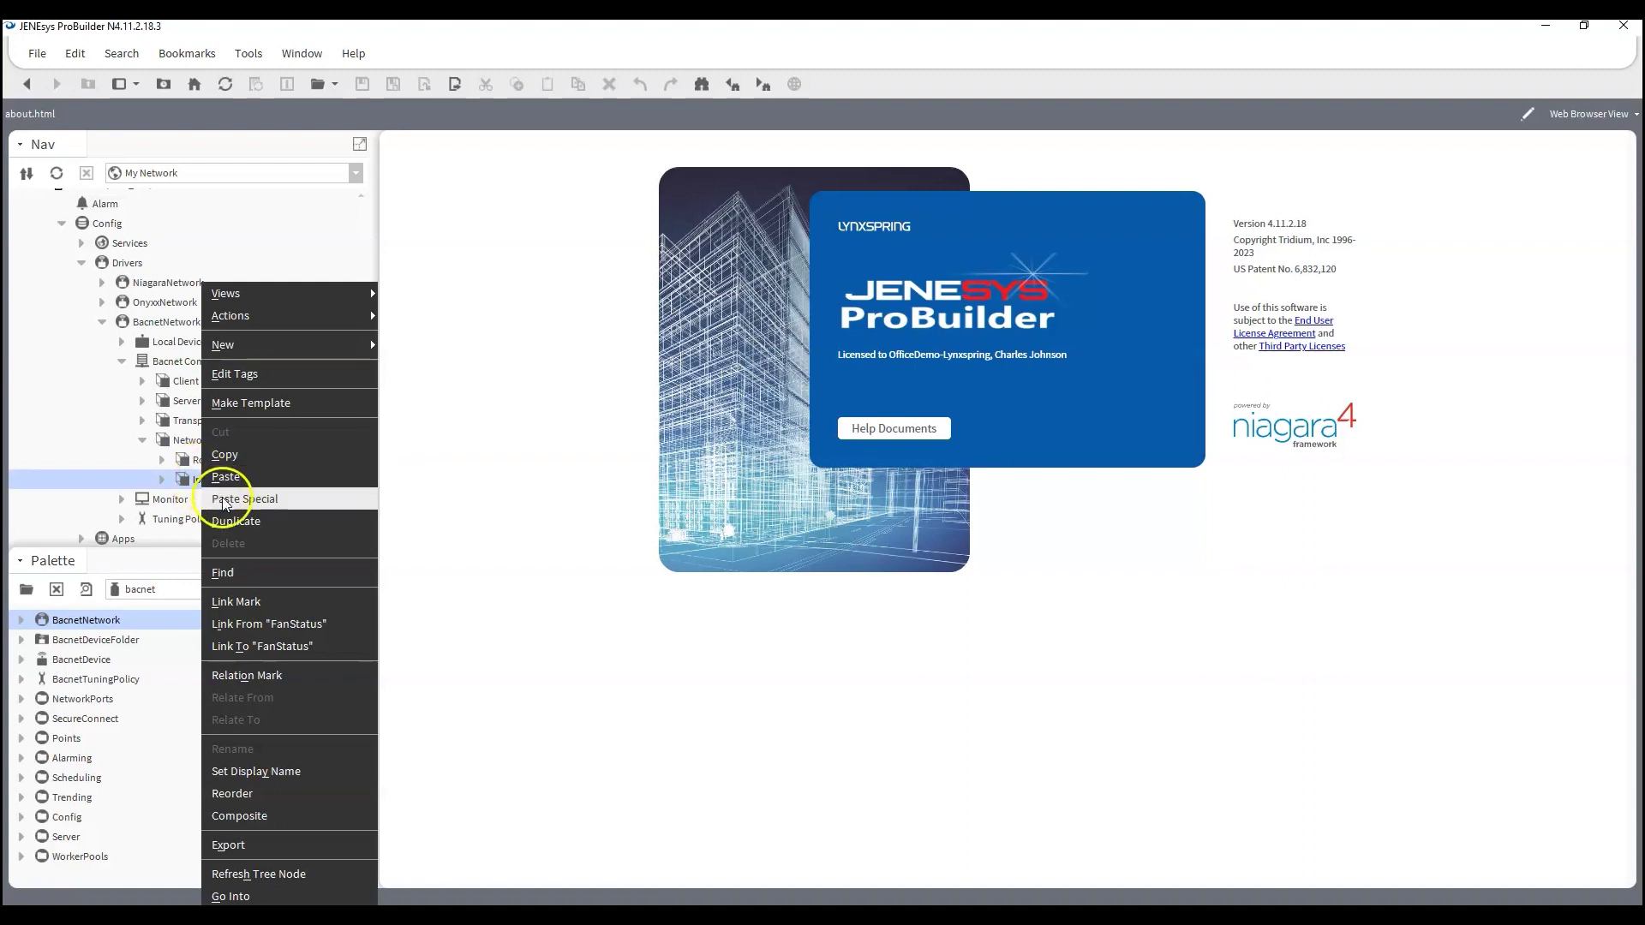
{"action": "left_click", "coordinate": [93, 440]}
{"action": "left_click", "coordinate": [119, 360]}
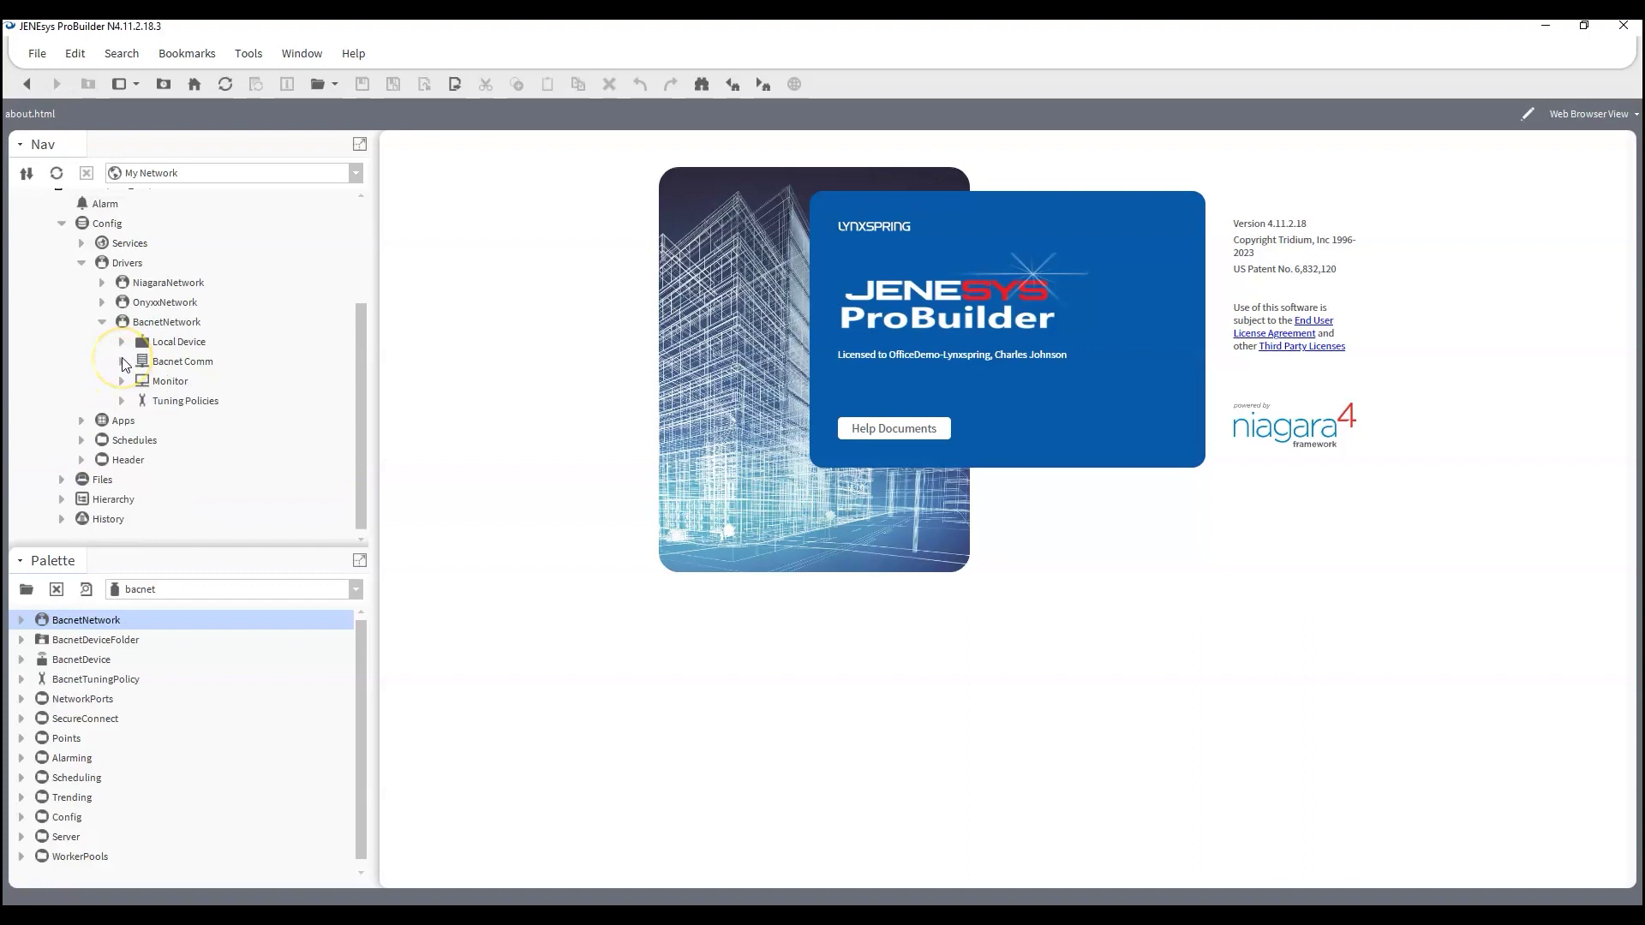
Set the Object Id of the BacnetNetwork's Local Device to device 1681180 and save
{"action": "scroll", "coordinate": [141, 329], "scroll_direction": "up", "scroll_amount": 2}
{"action": "scroll", "coordinate": [123, 363], "scroll_direction": "down", "scroll_amount": 1}
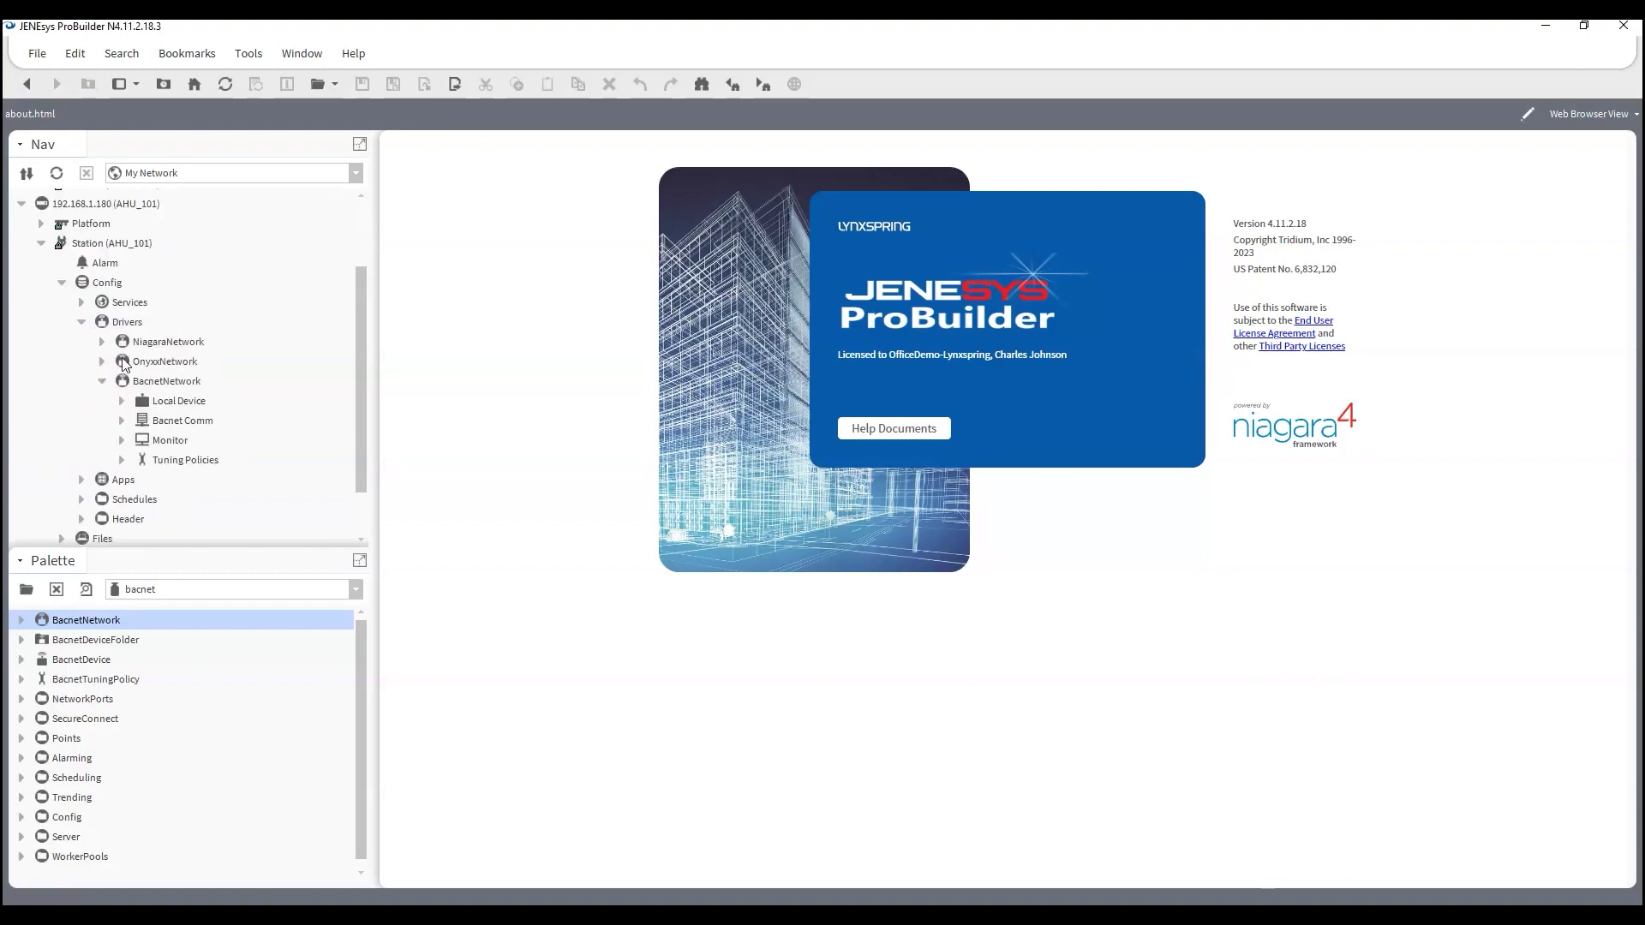
{"action": "double_click", "coordinate": [179, 402]}
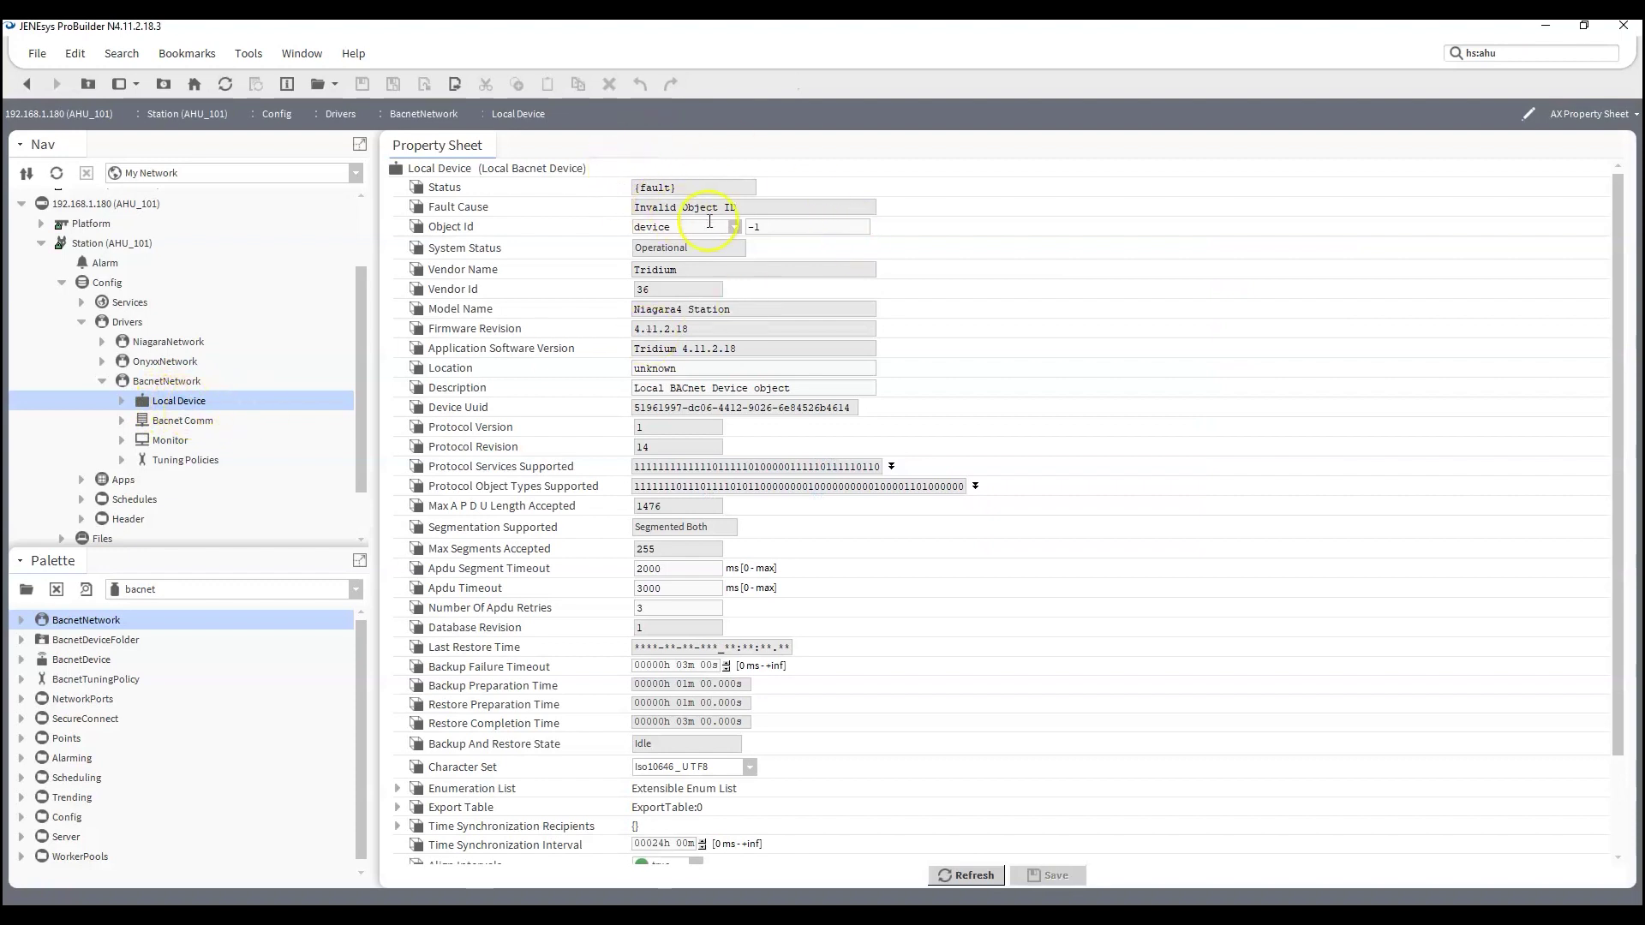
{"action": "double_click", "coordinate": [787, 227]}
{"action": "type", "text": "168"}
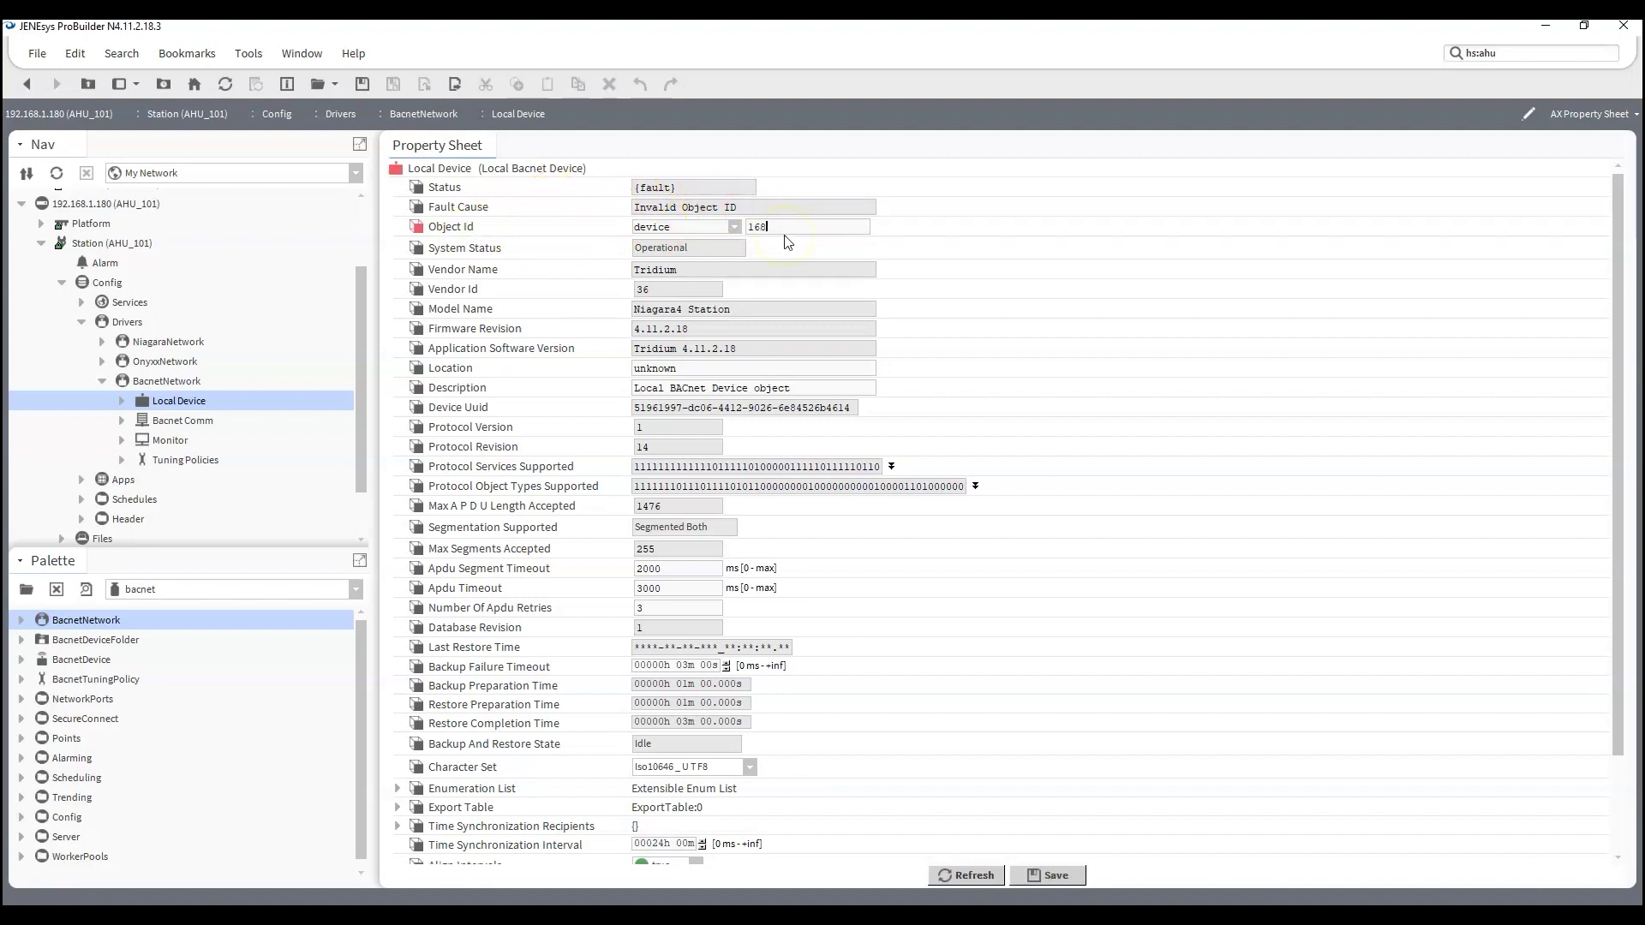
{"action": "type", "text": "1180"}
{"action": "double_click", "coordinate": [814, 226]}
{"action": "left_click", "coordinate": [1047, 875]}
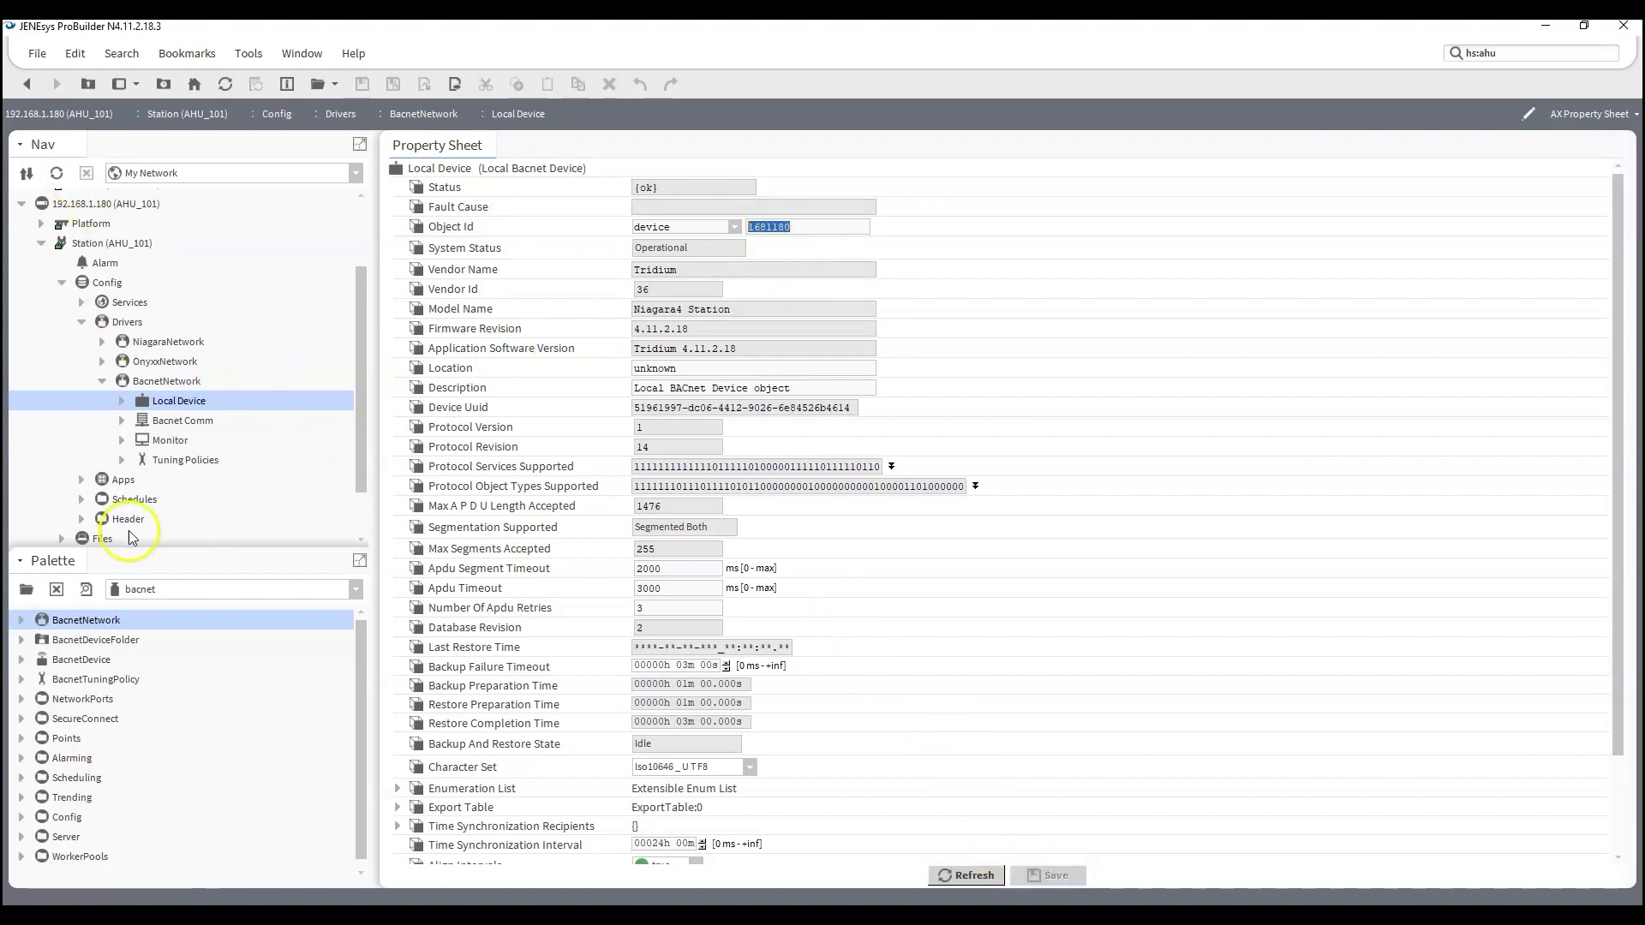
Open the Ip Port properties under Bacnet Comm's Network and set the network number to 10000
{"action": "left_click", "coordinate": [123, 421]}
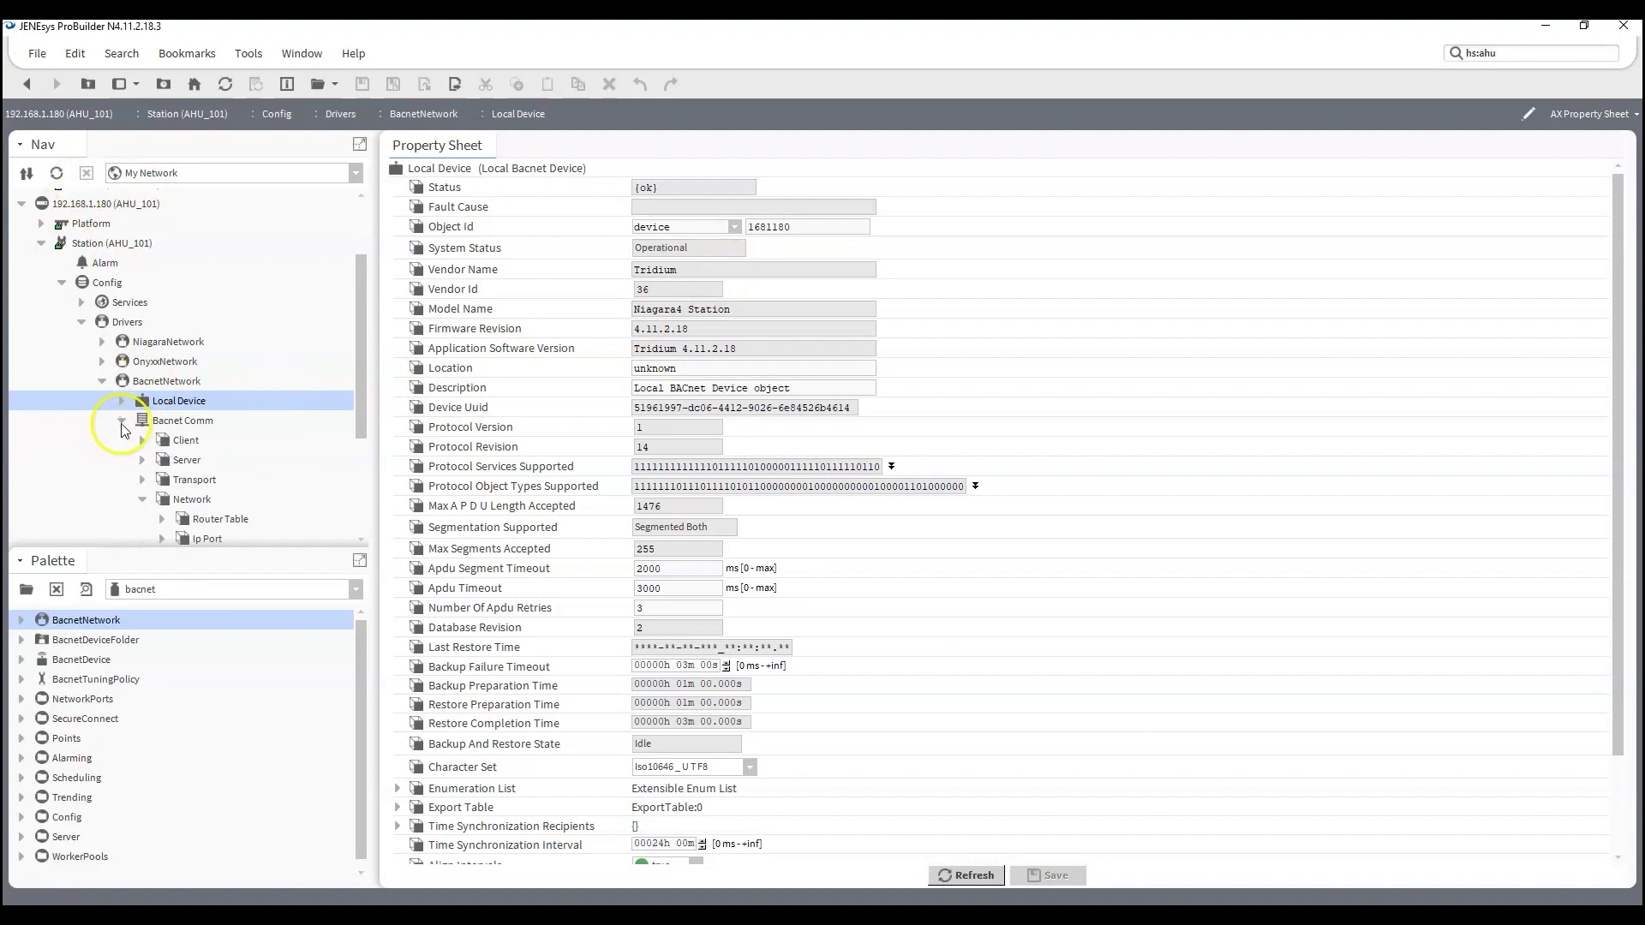
{"action": "left_click", "coordinate": [142, 499]}
{"action": "scroll", "coordinate": [137, 493], "scroll_direction": "down", "scroll_amount": 3}
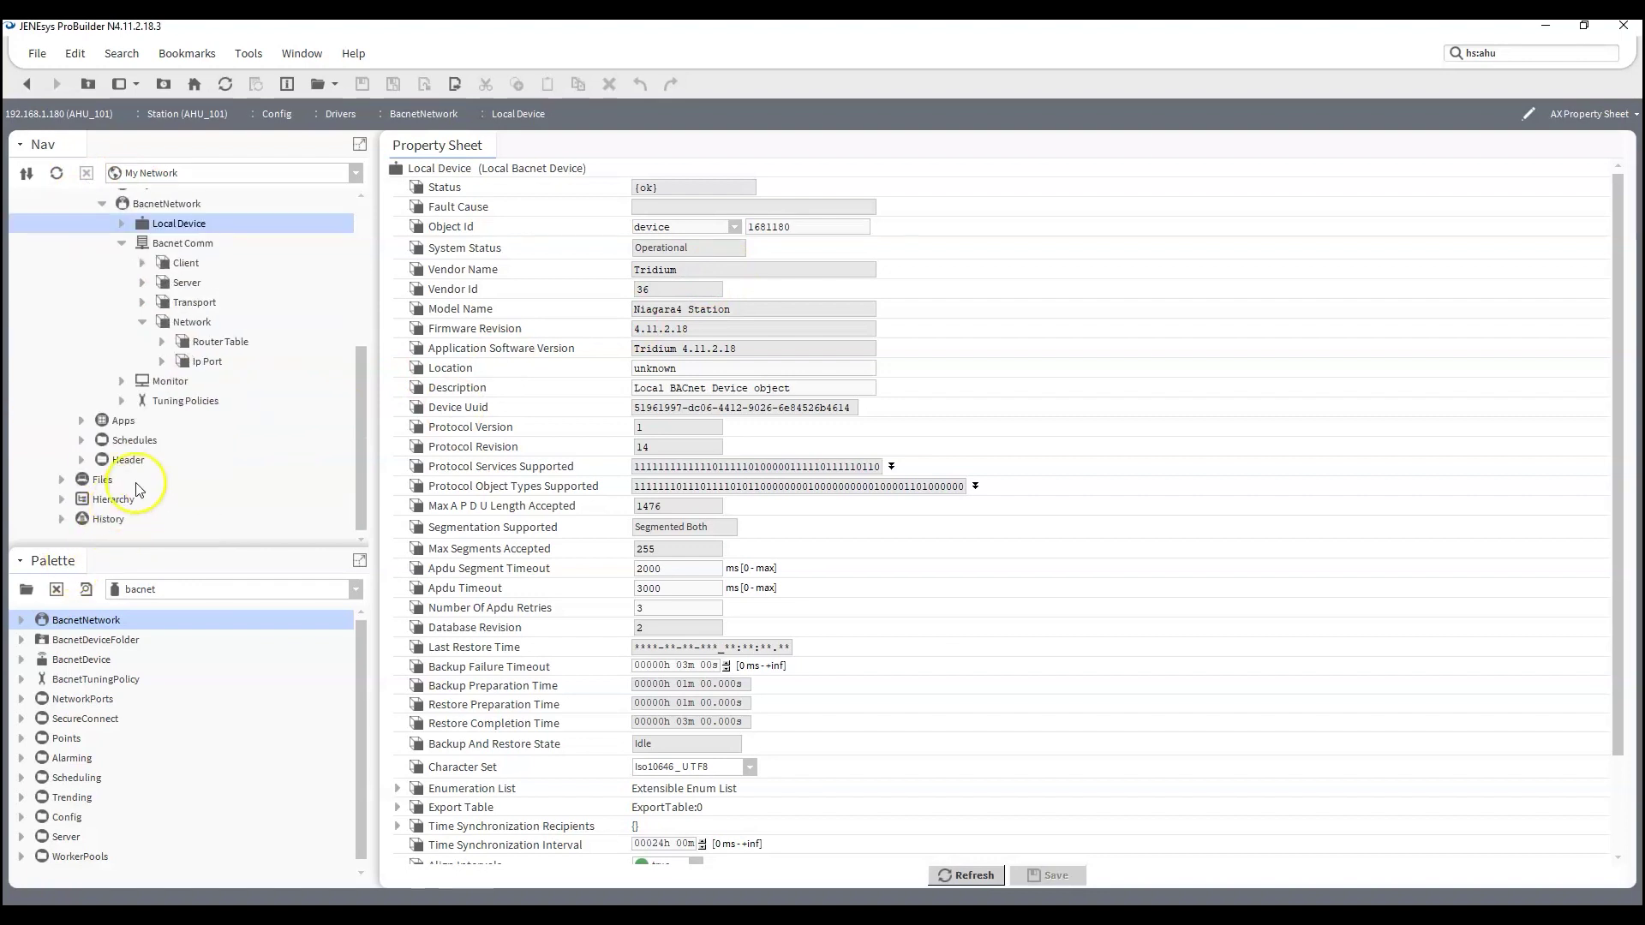
{"action": "double_click", "coordinate": [204, 360]}
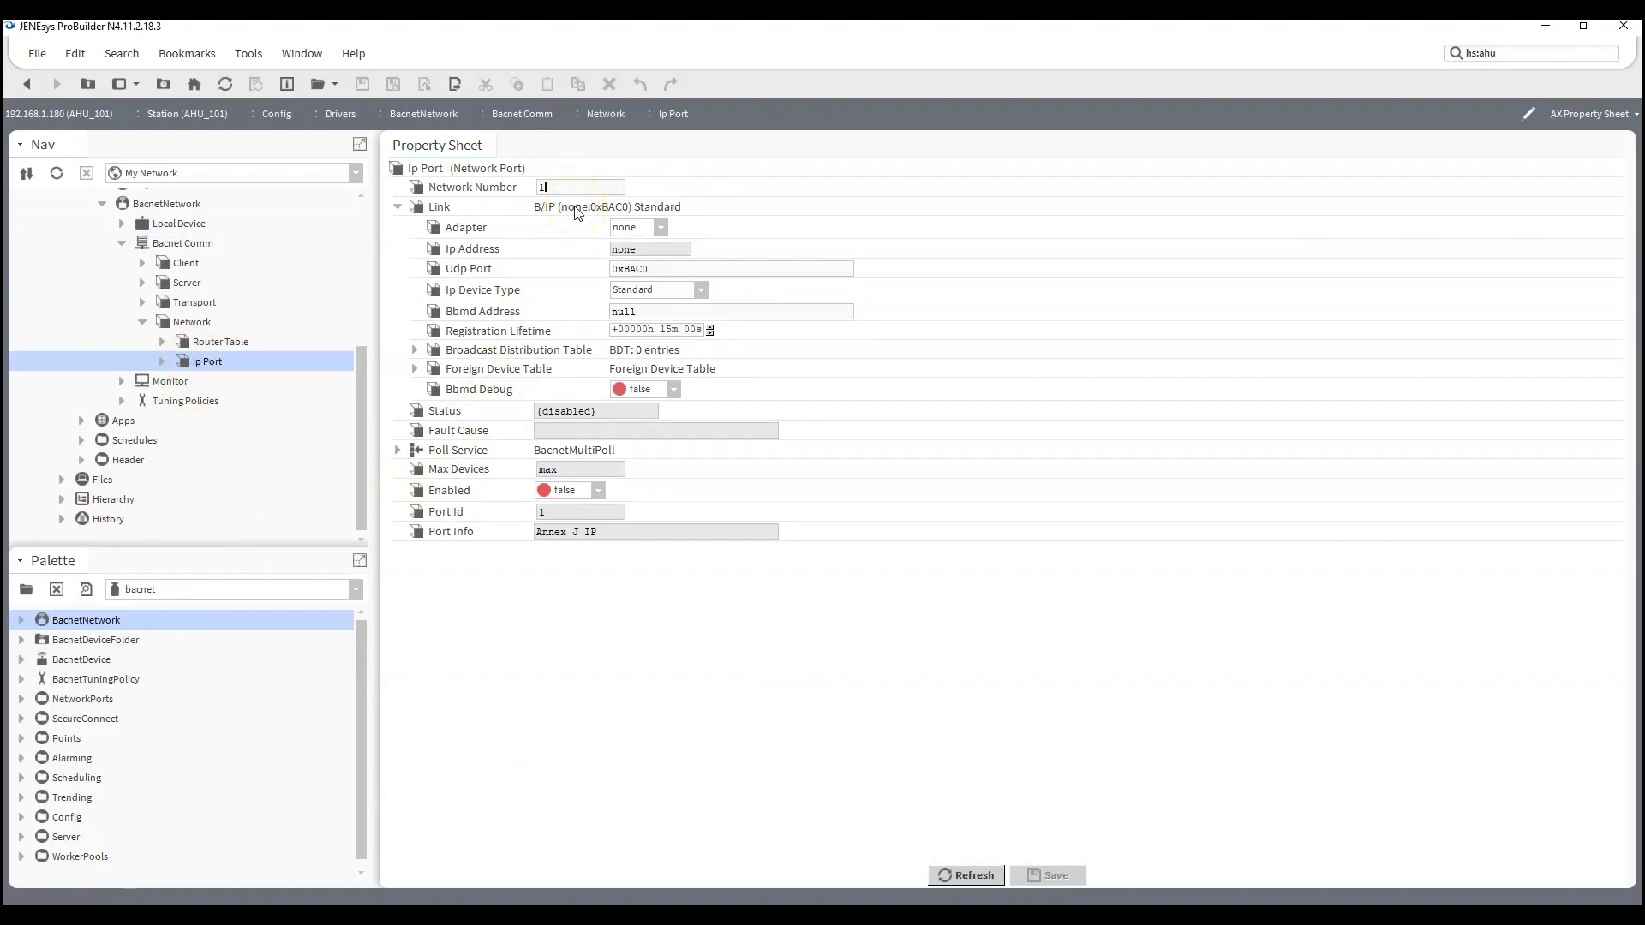
{"action": "type", "text": "0000"}
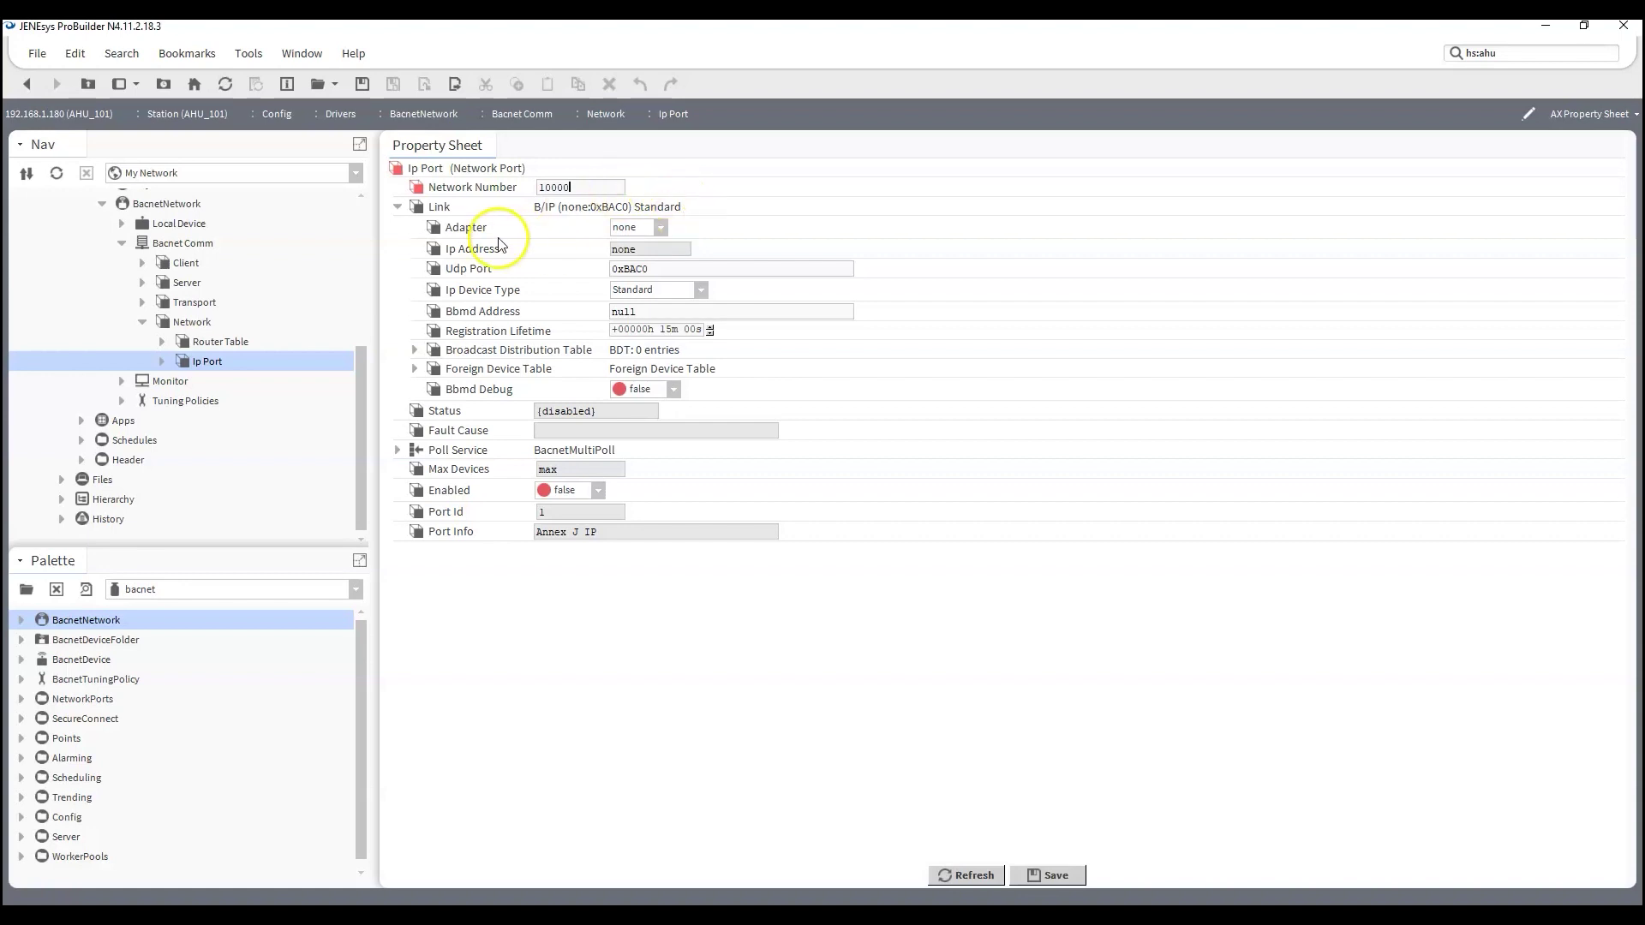
Assign the eth0 adapter to the Ip Port, set Enabled to true, and save the properties
{"action": "left_click", "coordinate": [659, 226]}
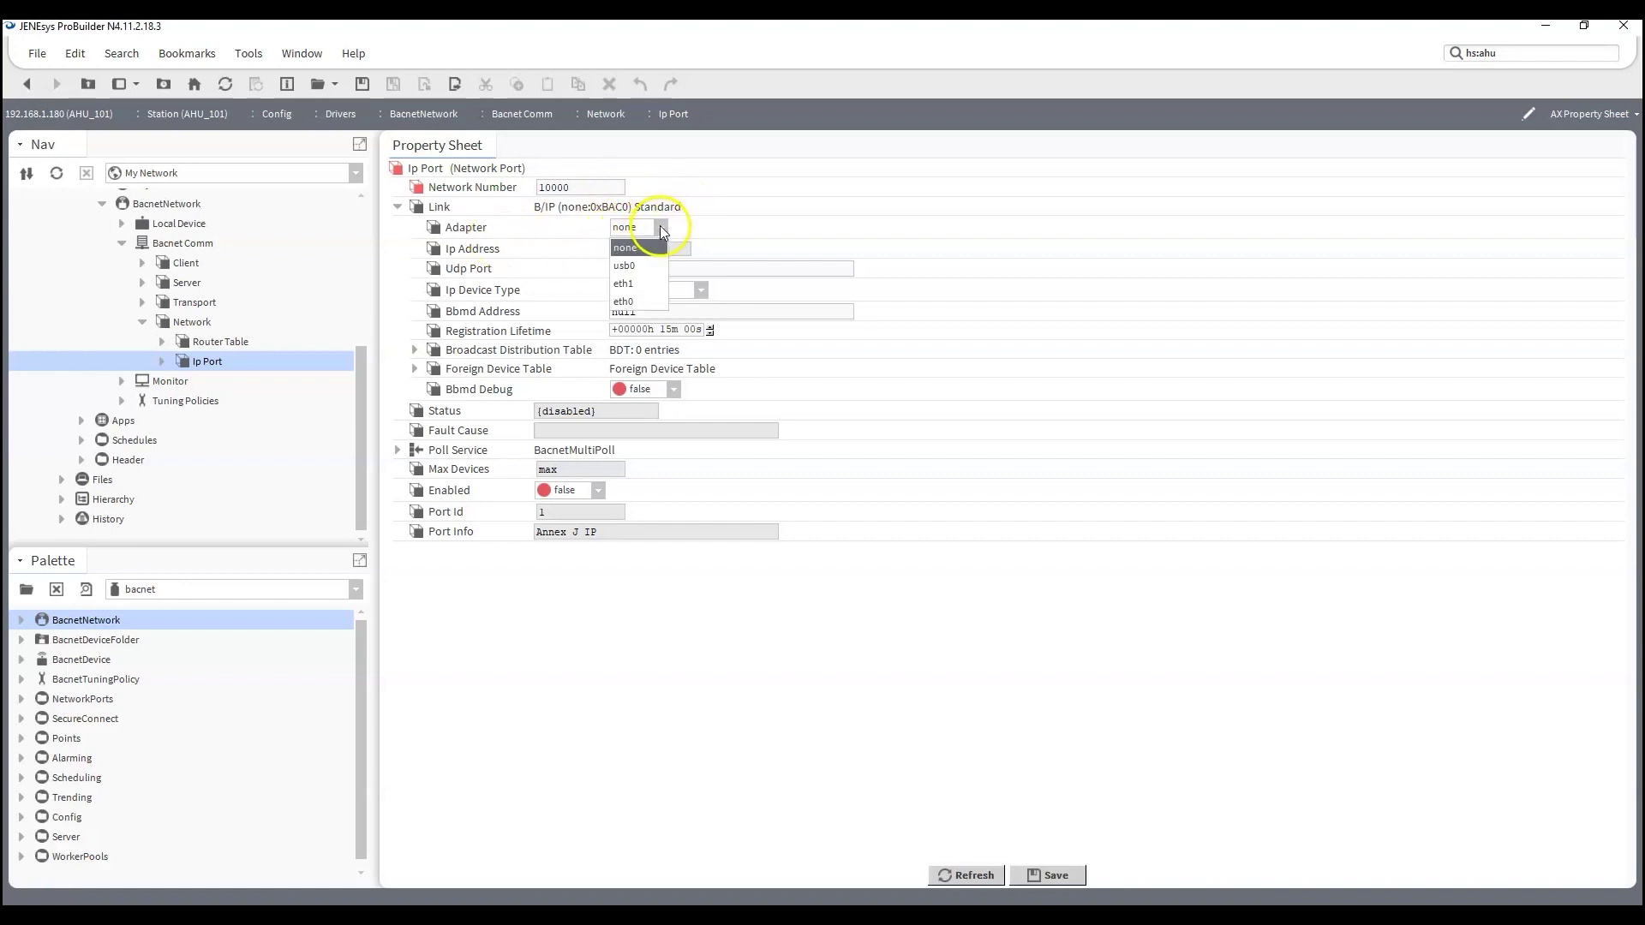
{"action": "left_click", "coordinate": [639, 301]}
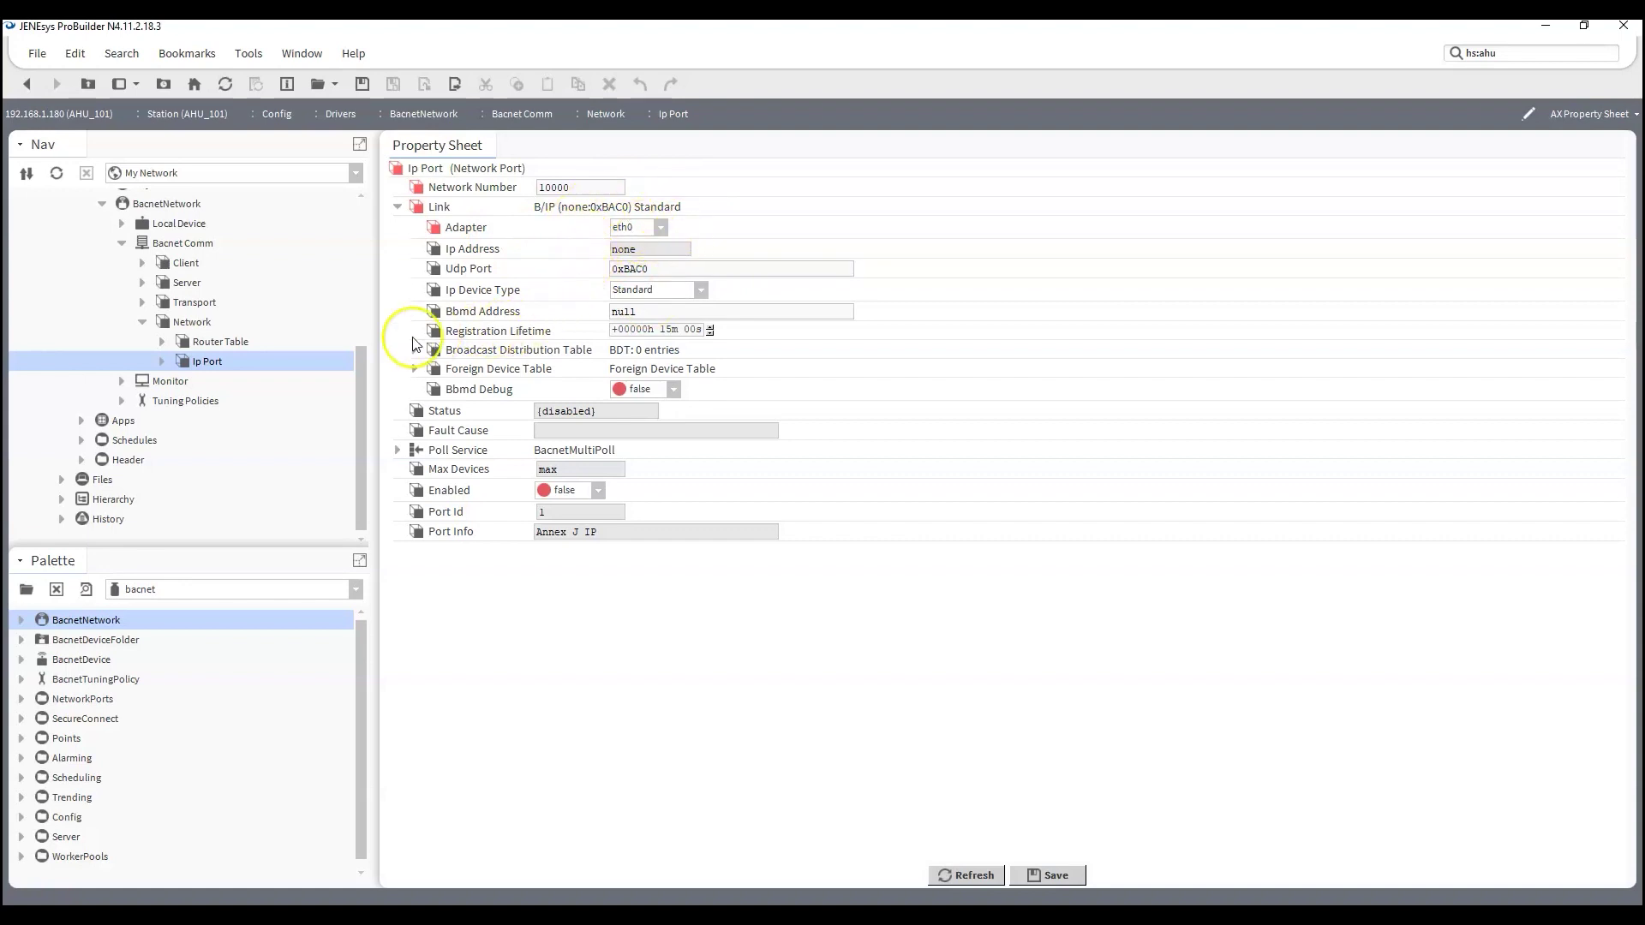
{"action": "left_click", "coordinate": [597, 491]}
{"action": "left_click", "coordinate": [567, 556]}
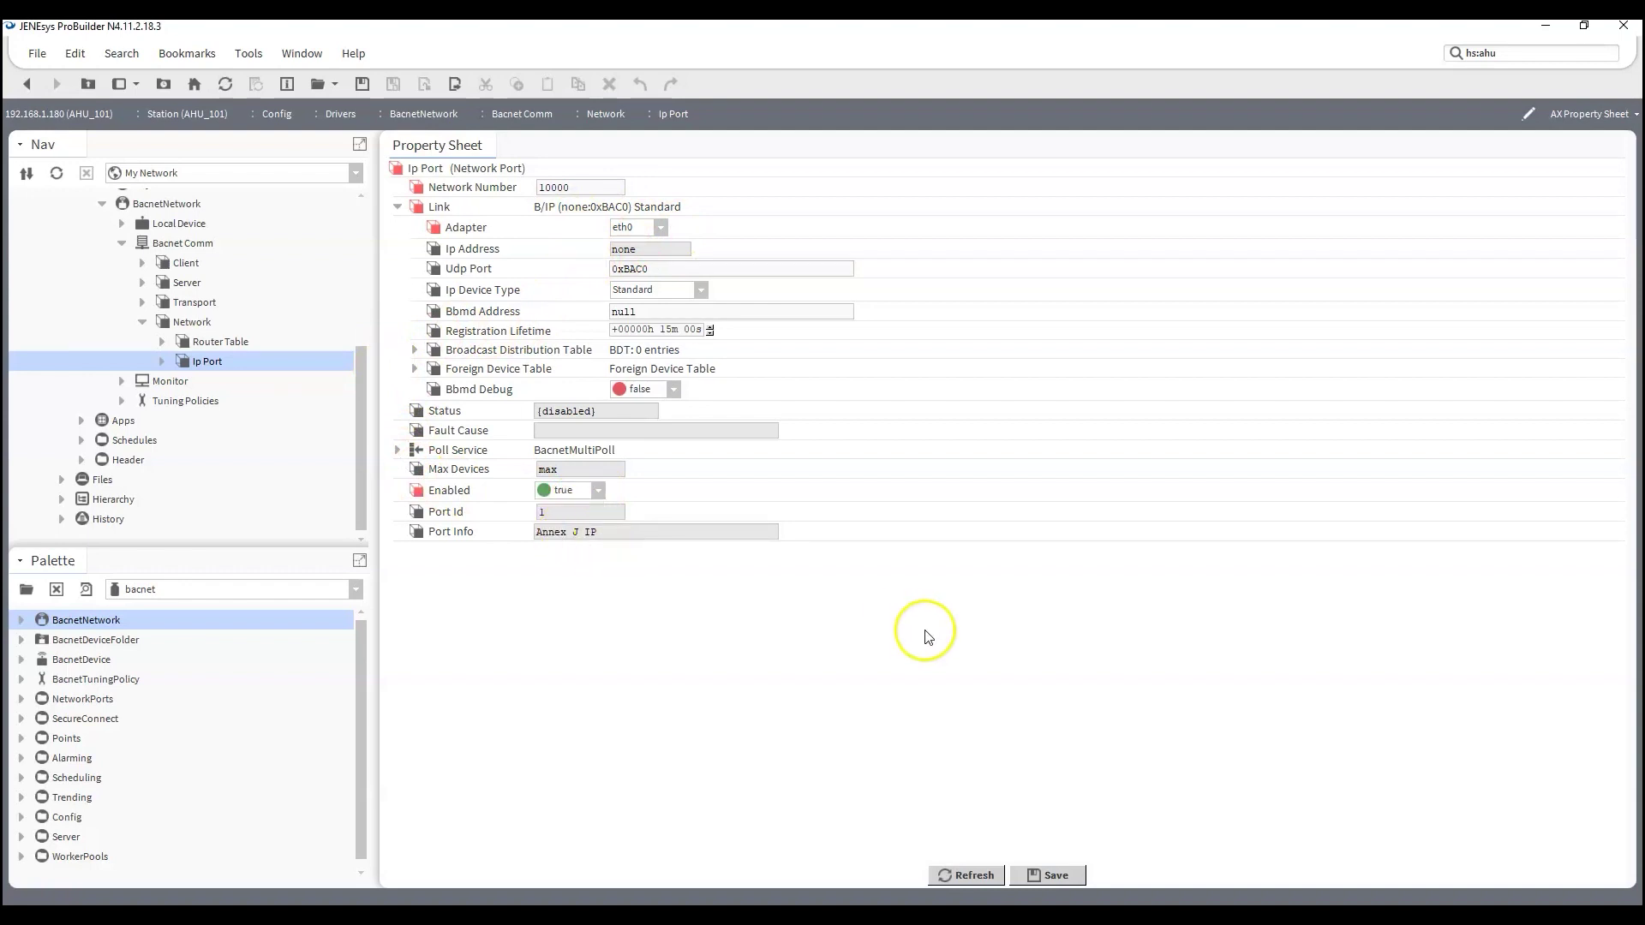
{"action": "left_click", "coordinate": [1056, 875]}
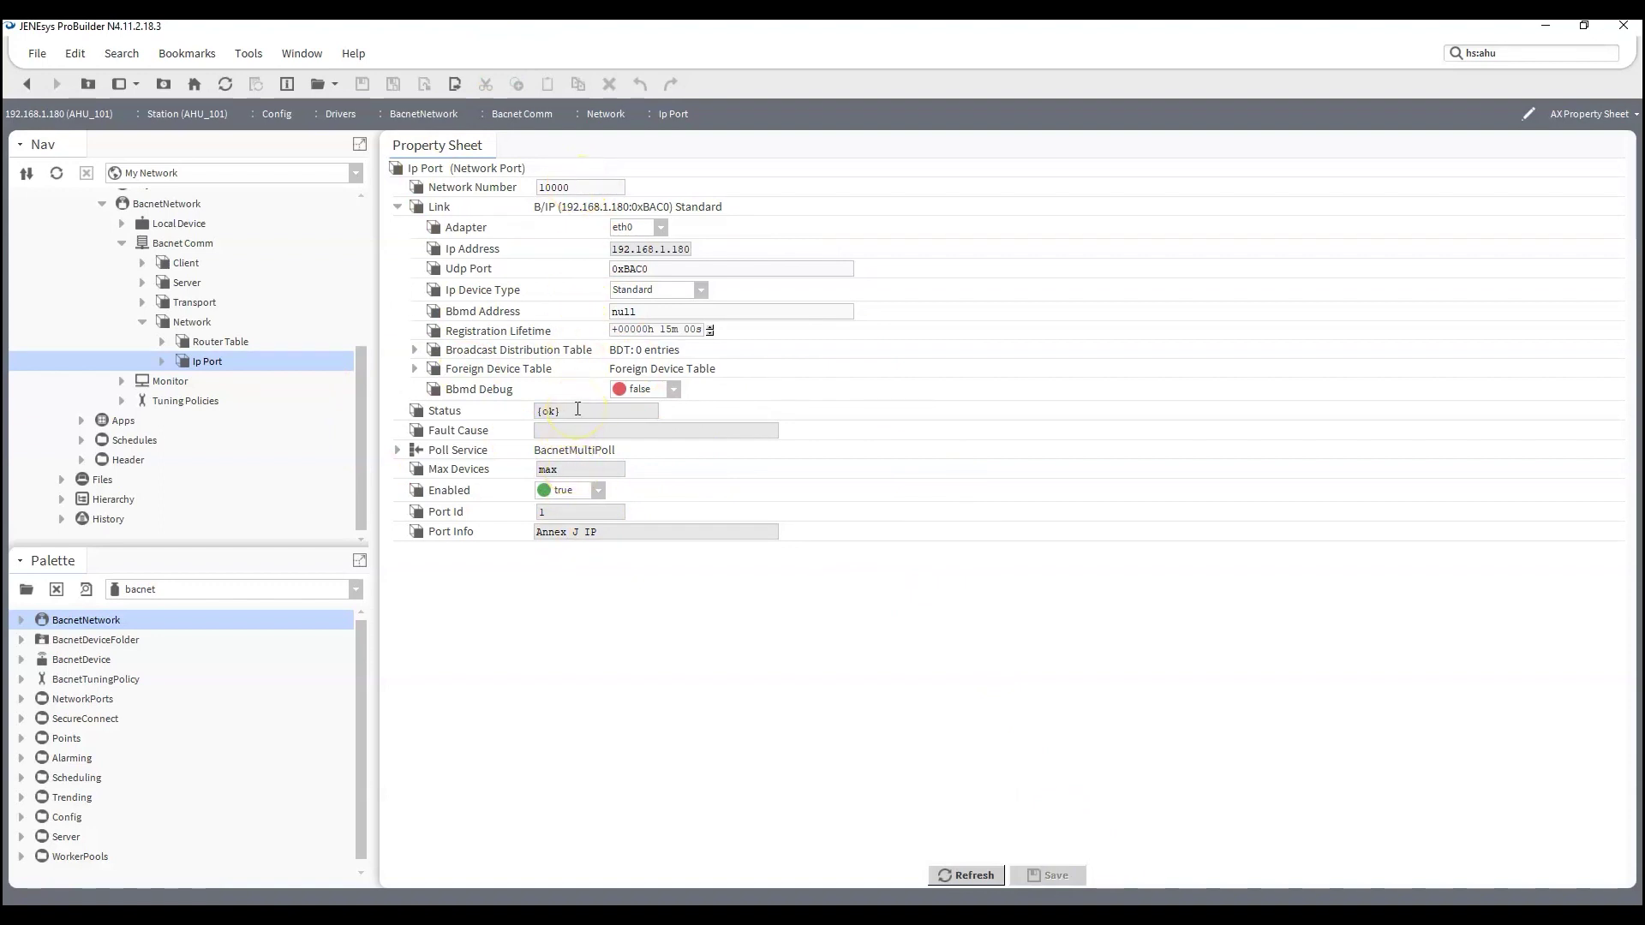
Change the Ip Port's network number to 1000 and save
{"action": "left_click", "coordinate": [565, 186]}
{"action": "key", "text": "BackSpace"}
{"action": "key", "text": "ctrl+s"}
{"action": "left_click", "coordinate": [588, 187]}
Open the AX Bacnet Device Manager for the BacnetNetwork and discover devices on network 1000 with the default discovery limits
{"action": "scroll", "coordinate": [172, 274], "scroll_direction": "up", "scroll_amount": 2}
{"action": "right_click", "coordinate": [175, 323]}
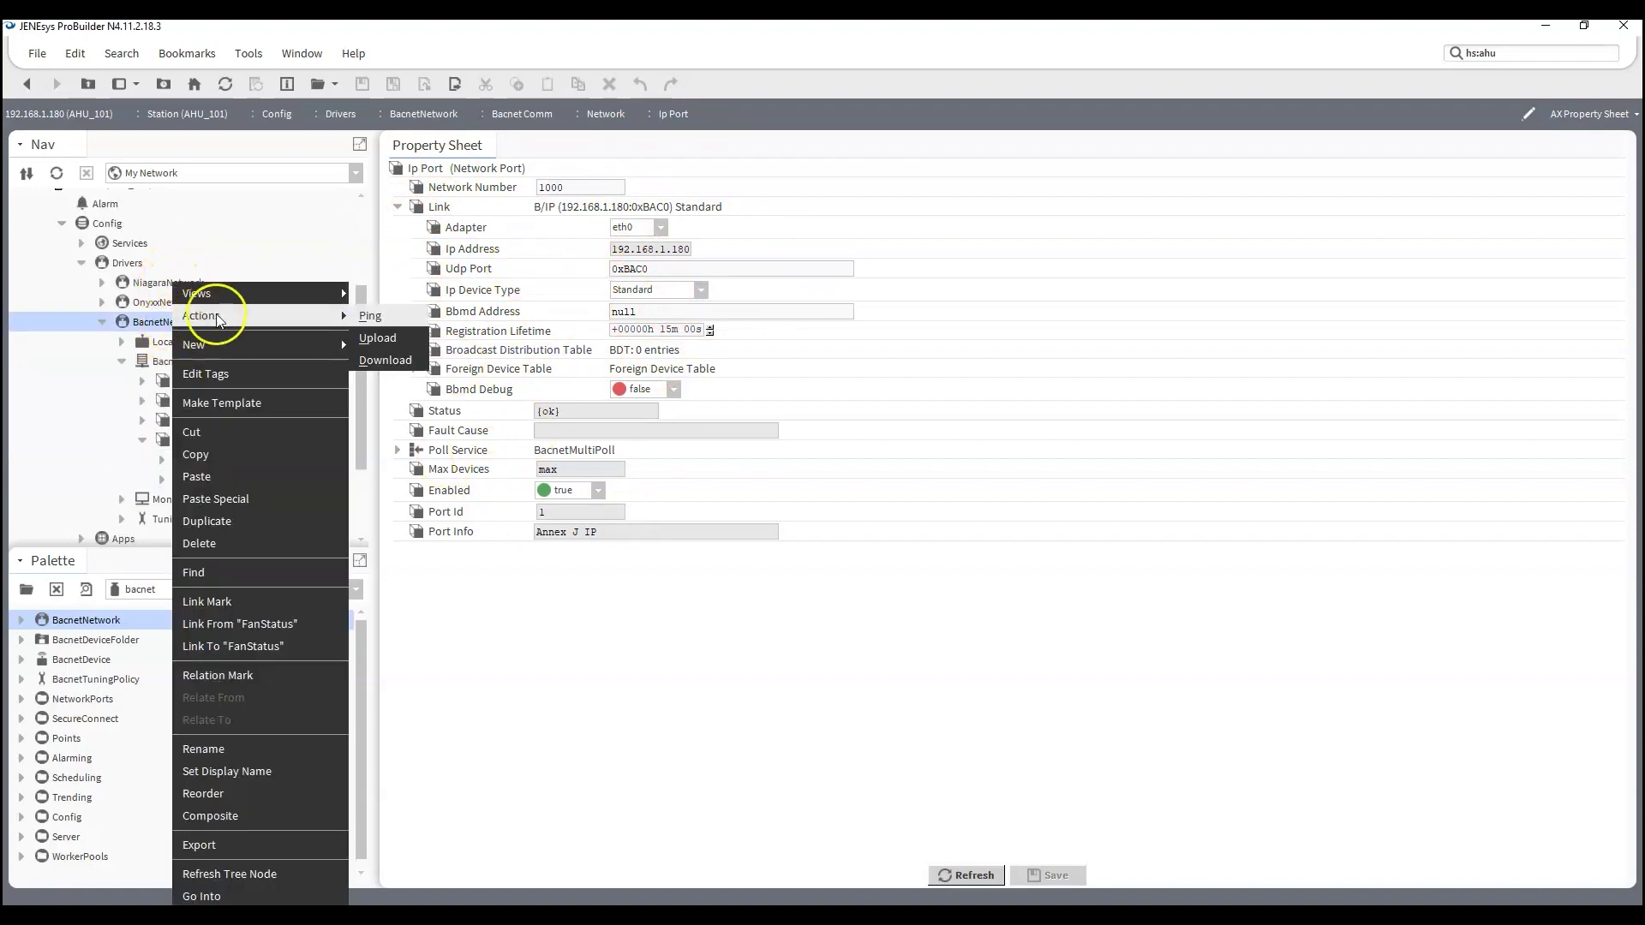
{"action": "mouse_move", "coordinate": [283, 300]}
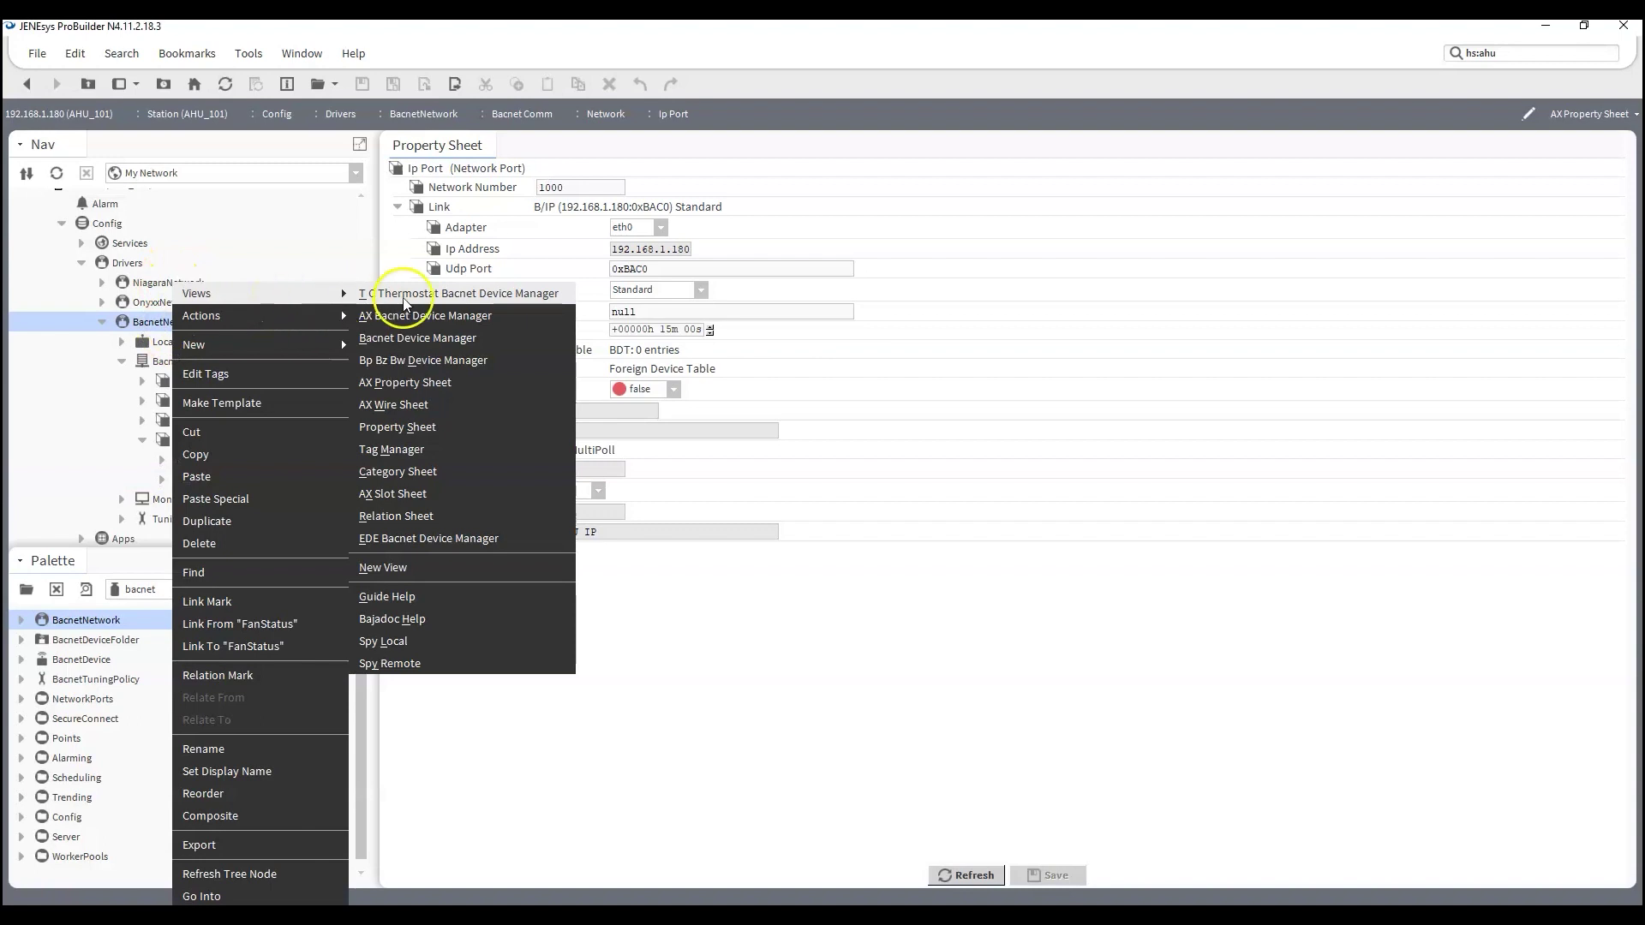
{"action": "left_click", "coordinate": [447, 326]}
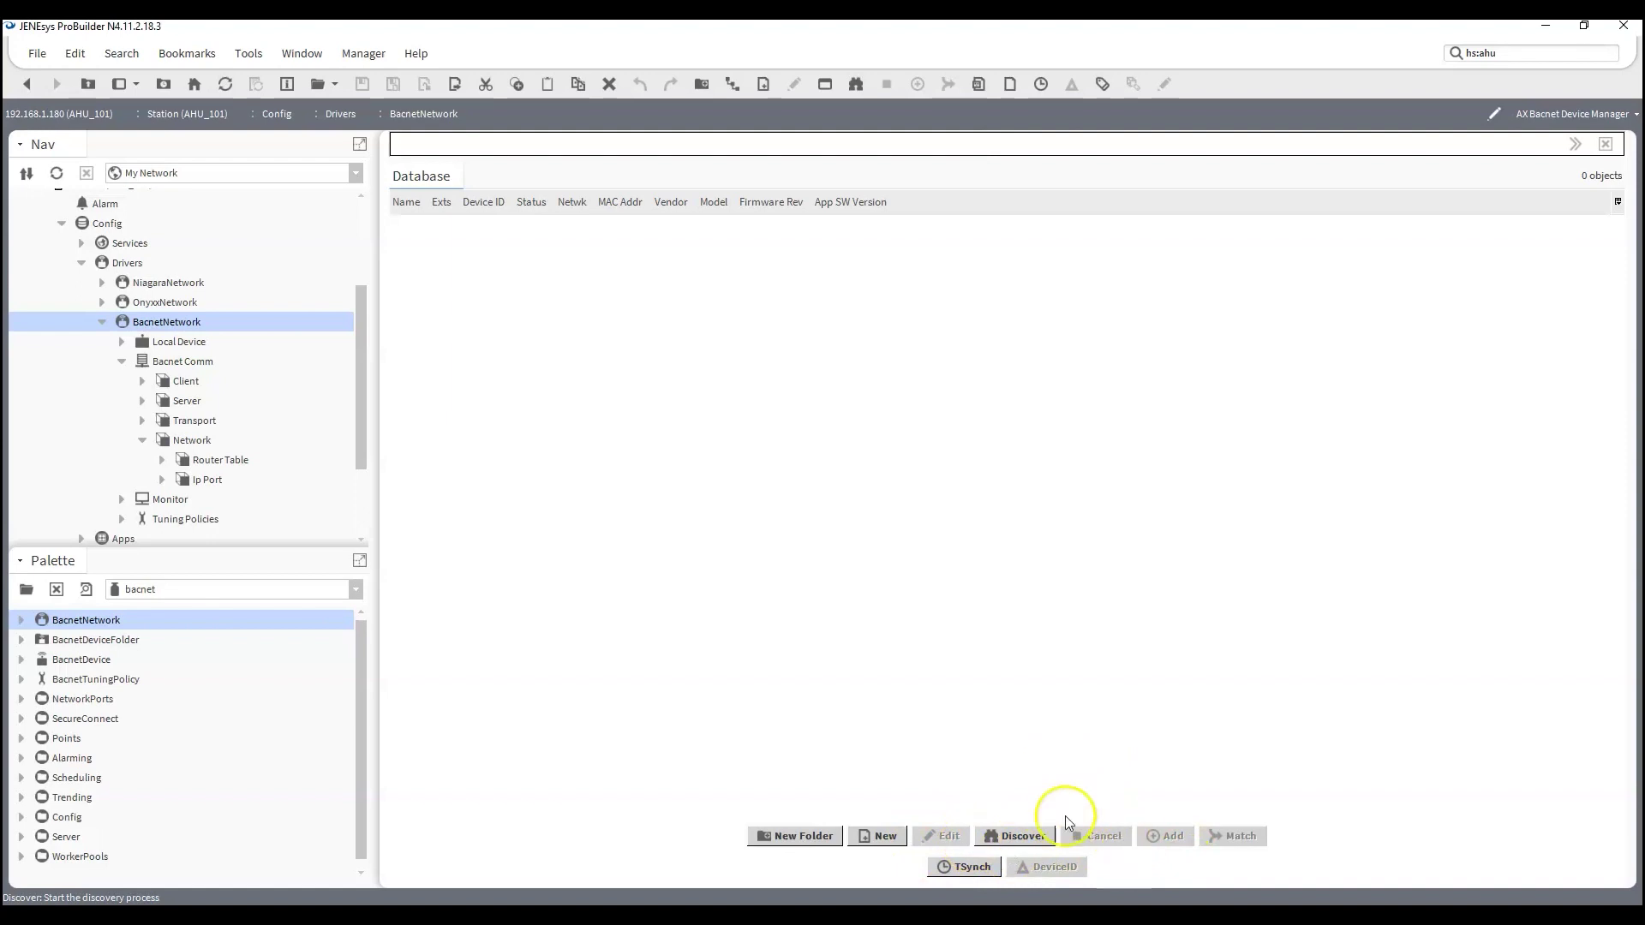
{"action": "left_click", "coordinate": [1012, 836]}
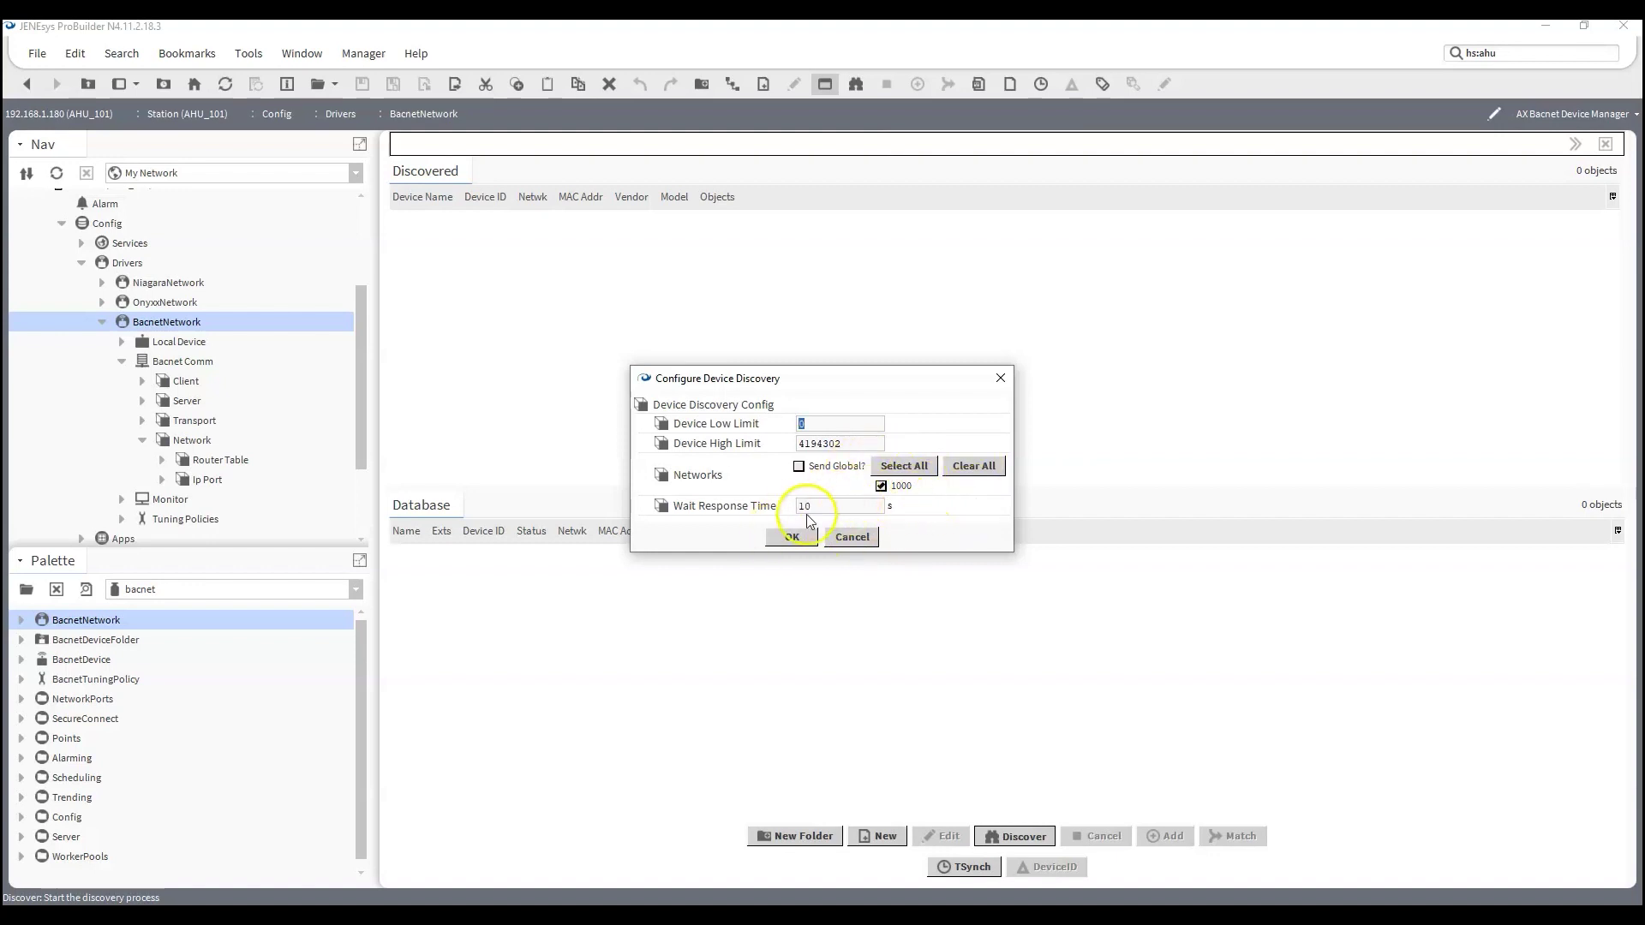
{"action": "left_click", "coordinate": [789, 538]}
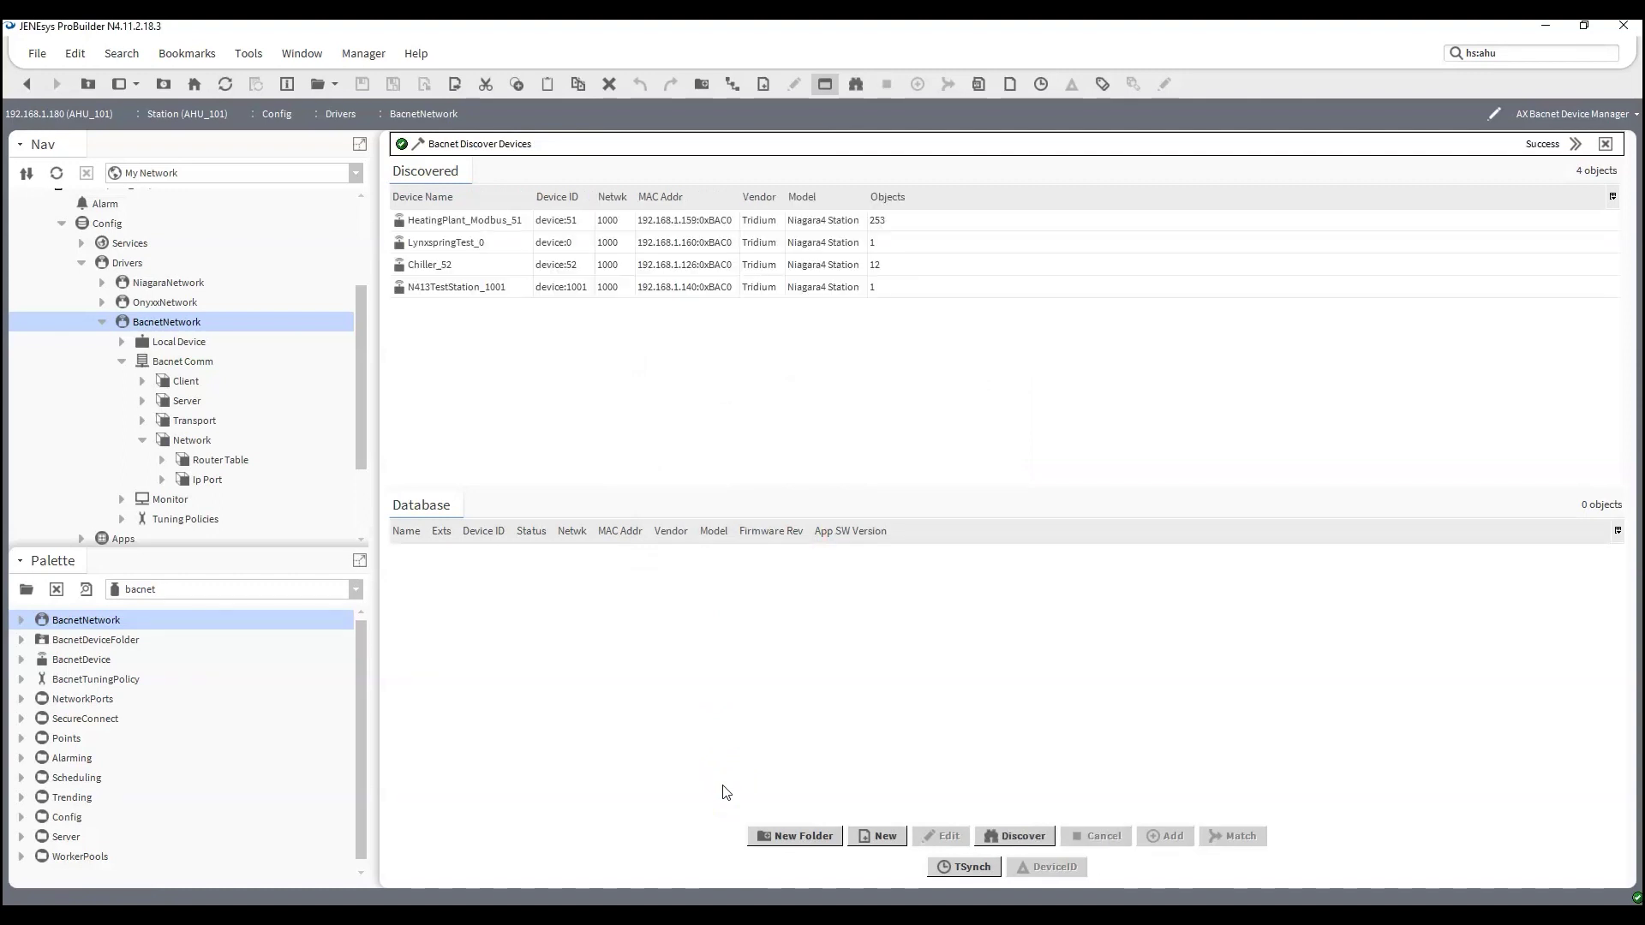
Add the discovered Chiller_52 device to the database under the name Chiller01
{"action": "left_click", "coordinate": [445, 272]}
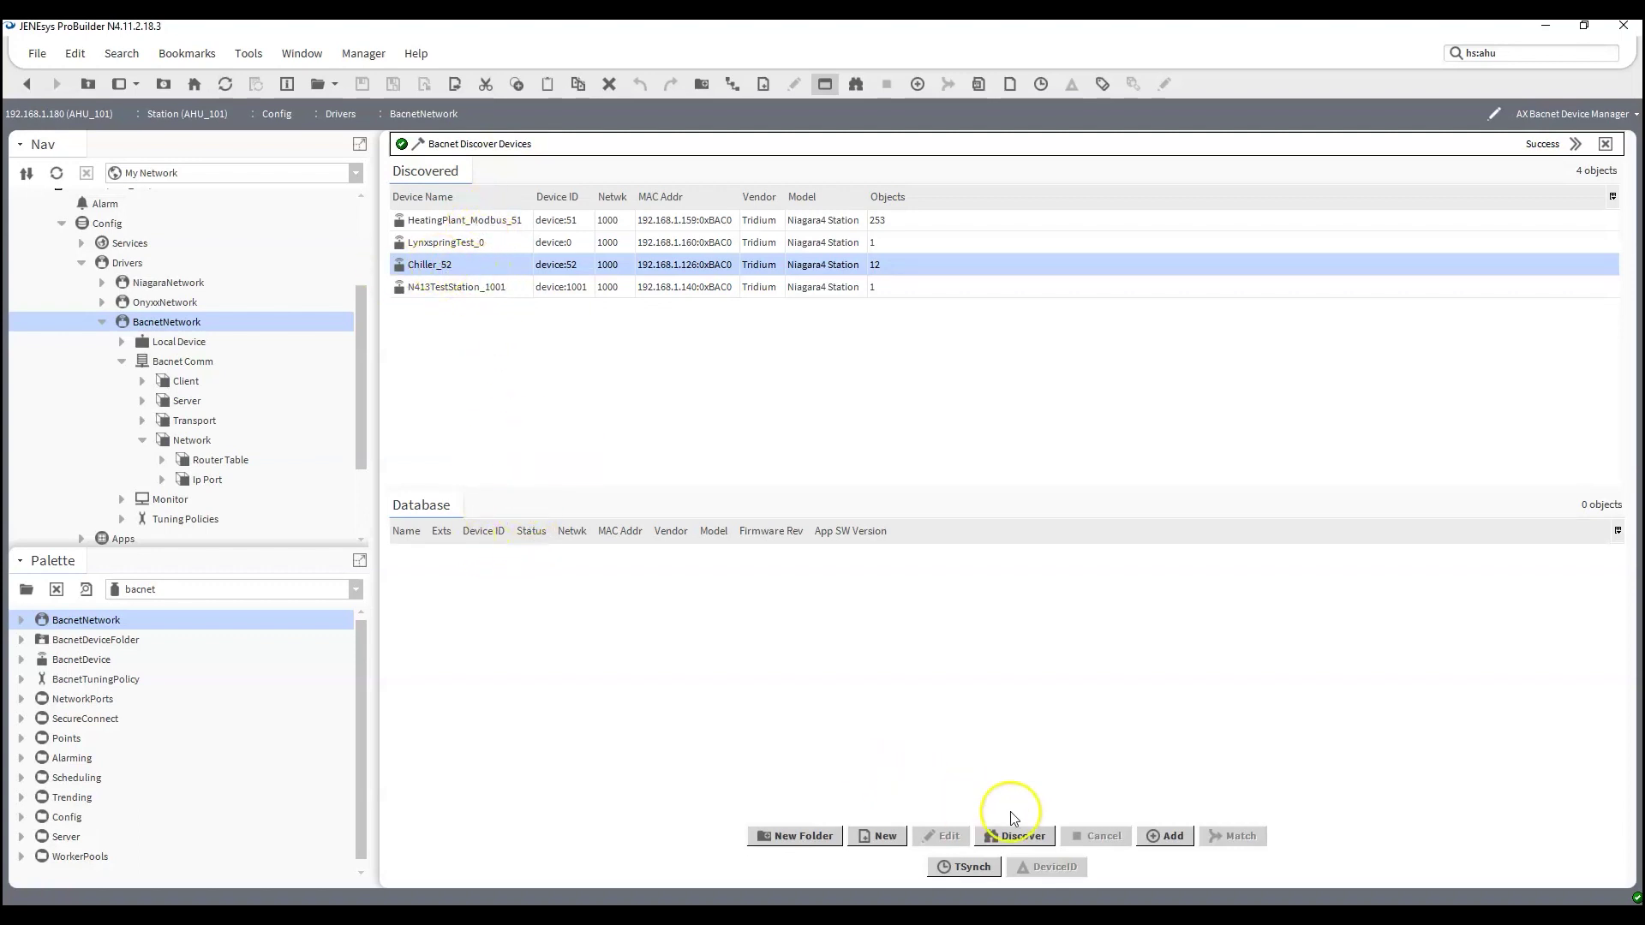
{"action": "left_click", "coordinate": [1167, 837]}
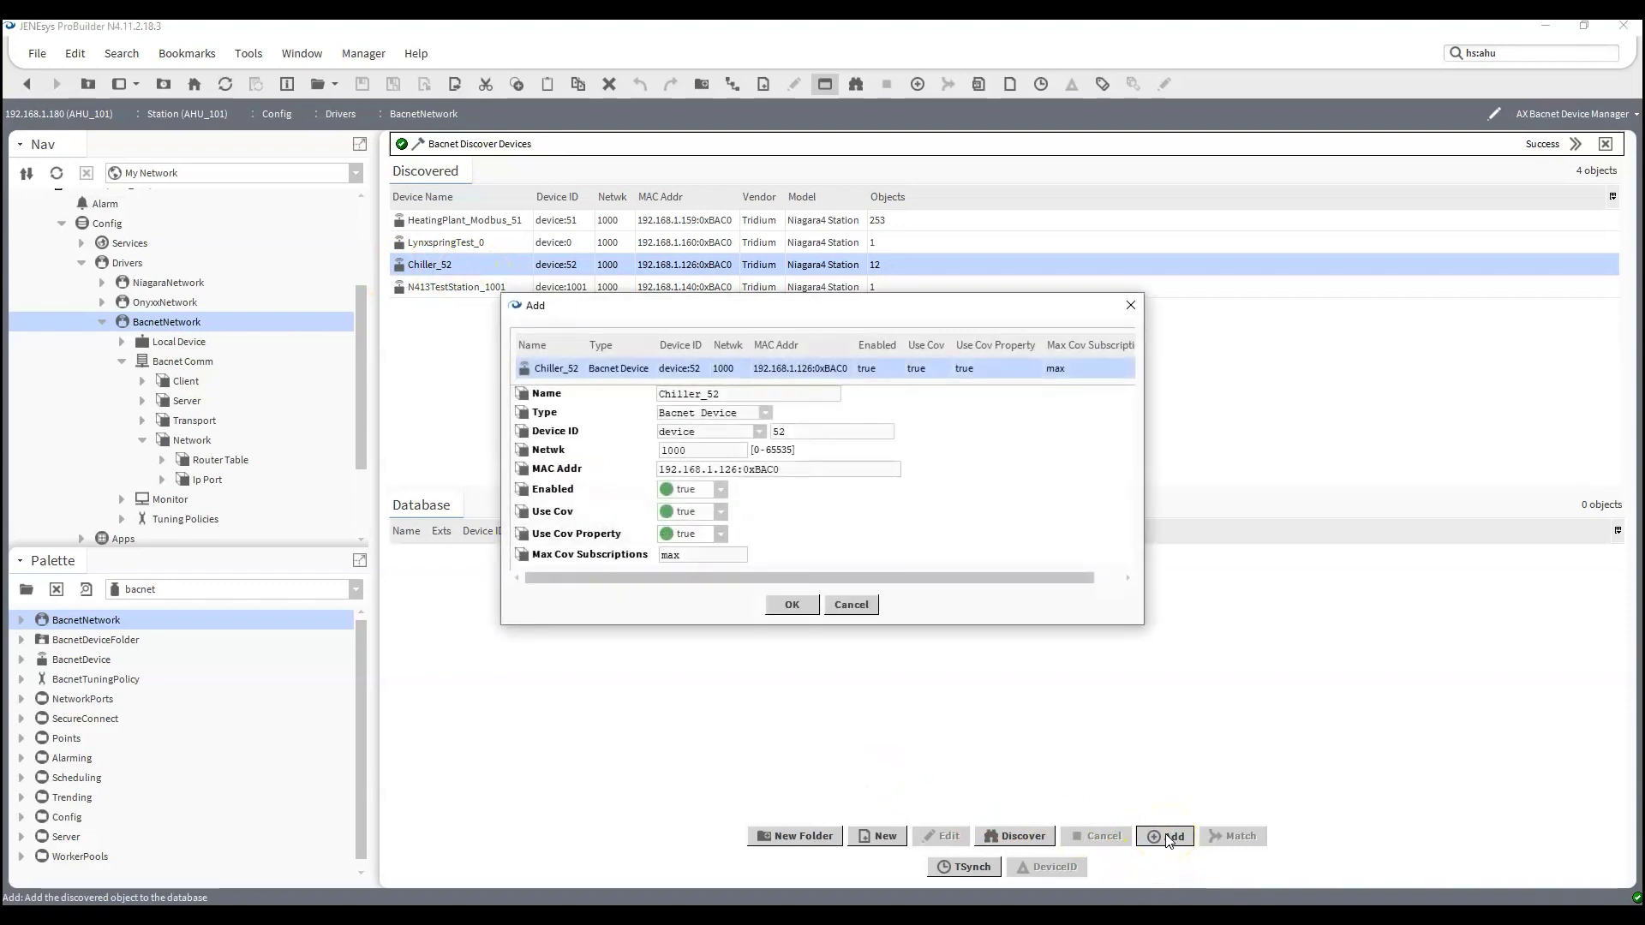
{"action": "left_click_drag", "start_coordinate": [703, 395], "coordinate": [786, 414]}
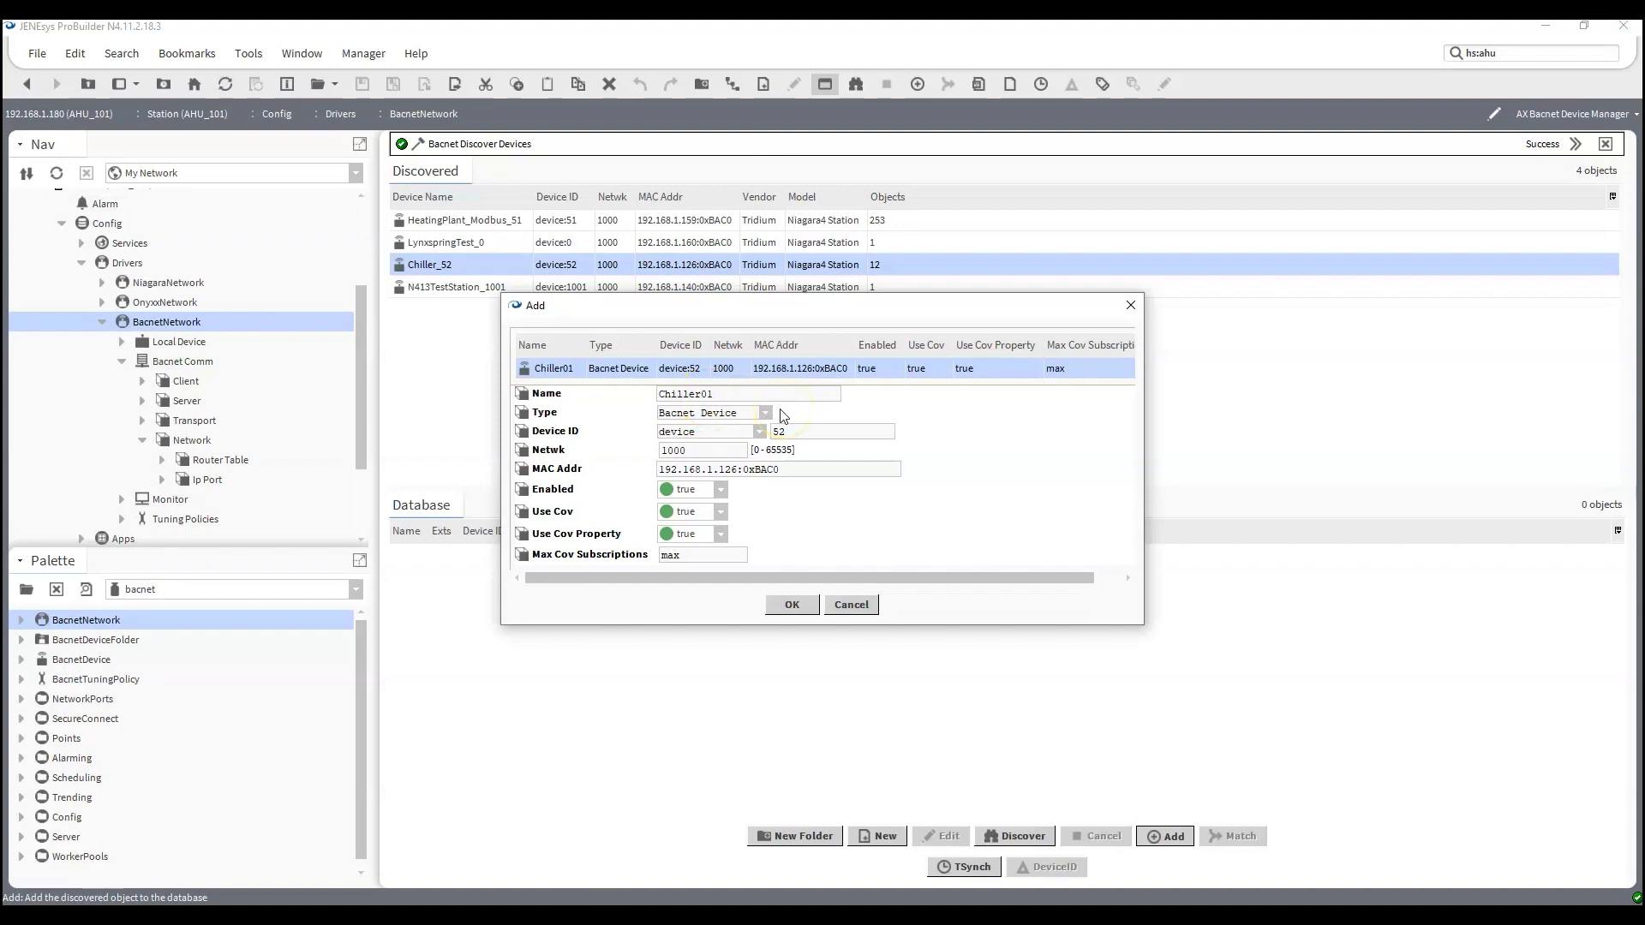
{"action": "left_click", "coordinate": [792, 605]}
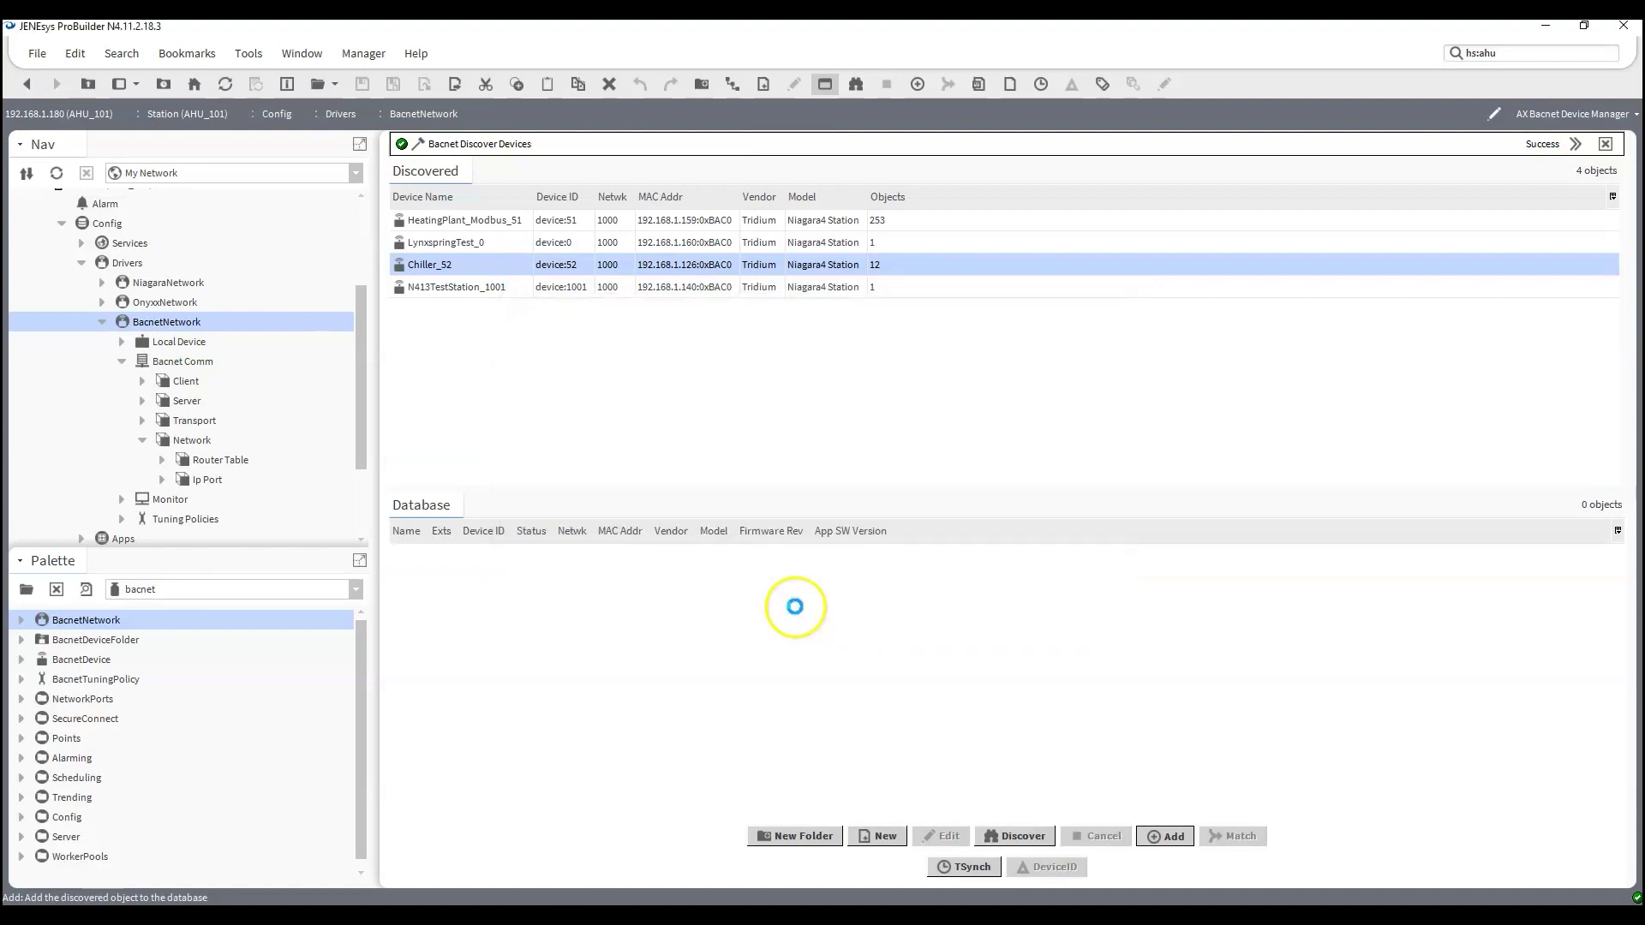
Open the AX Bacnet Point Manager for the Points of the Chiller01 device
{"action": "left_click", "coordinate": [123, 363]}
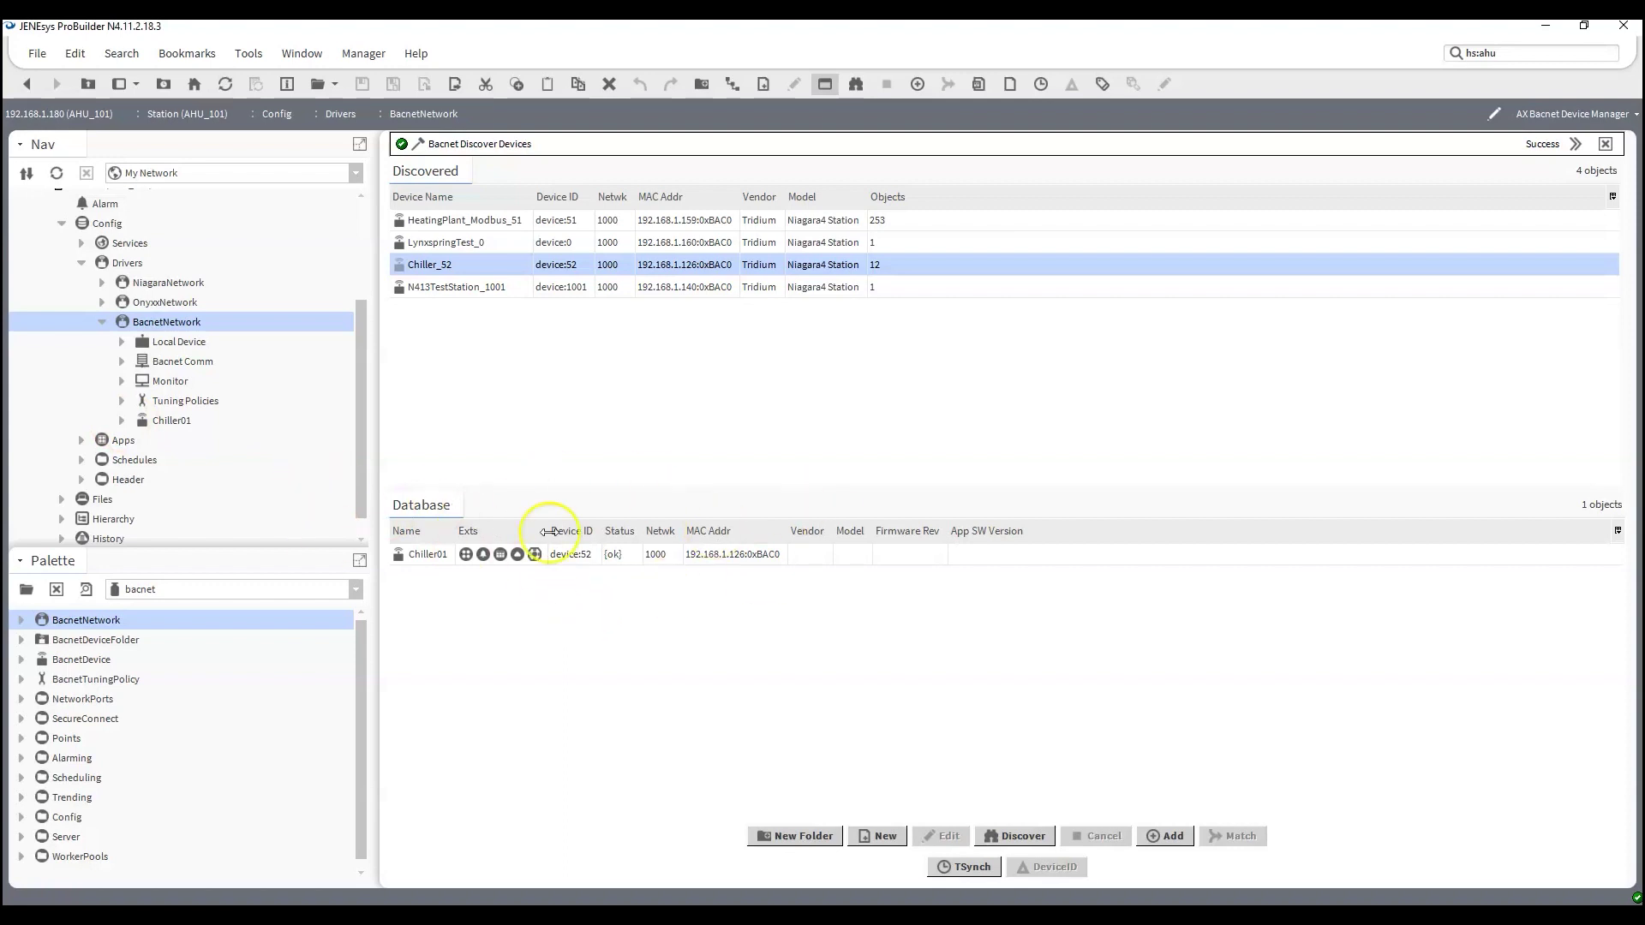
{"action": "left_click", "coordinate": [122, 420]}
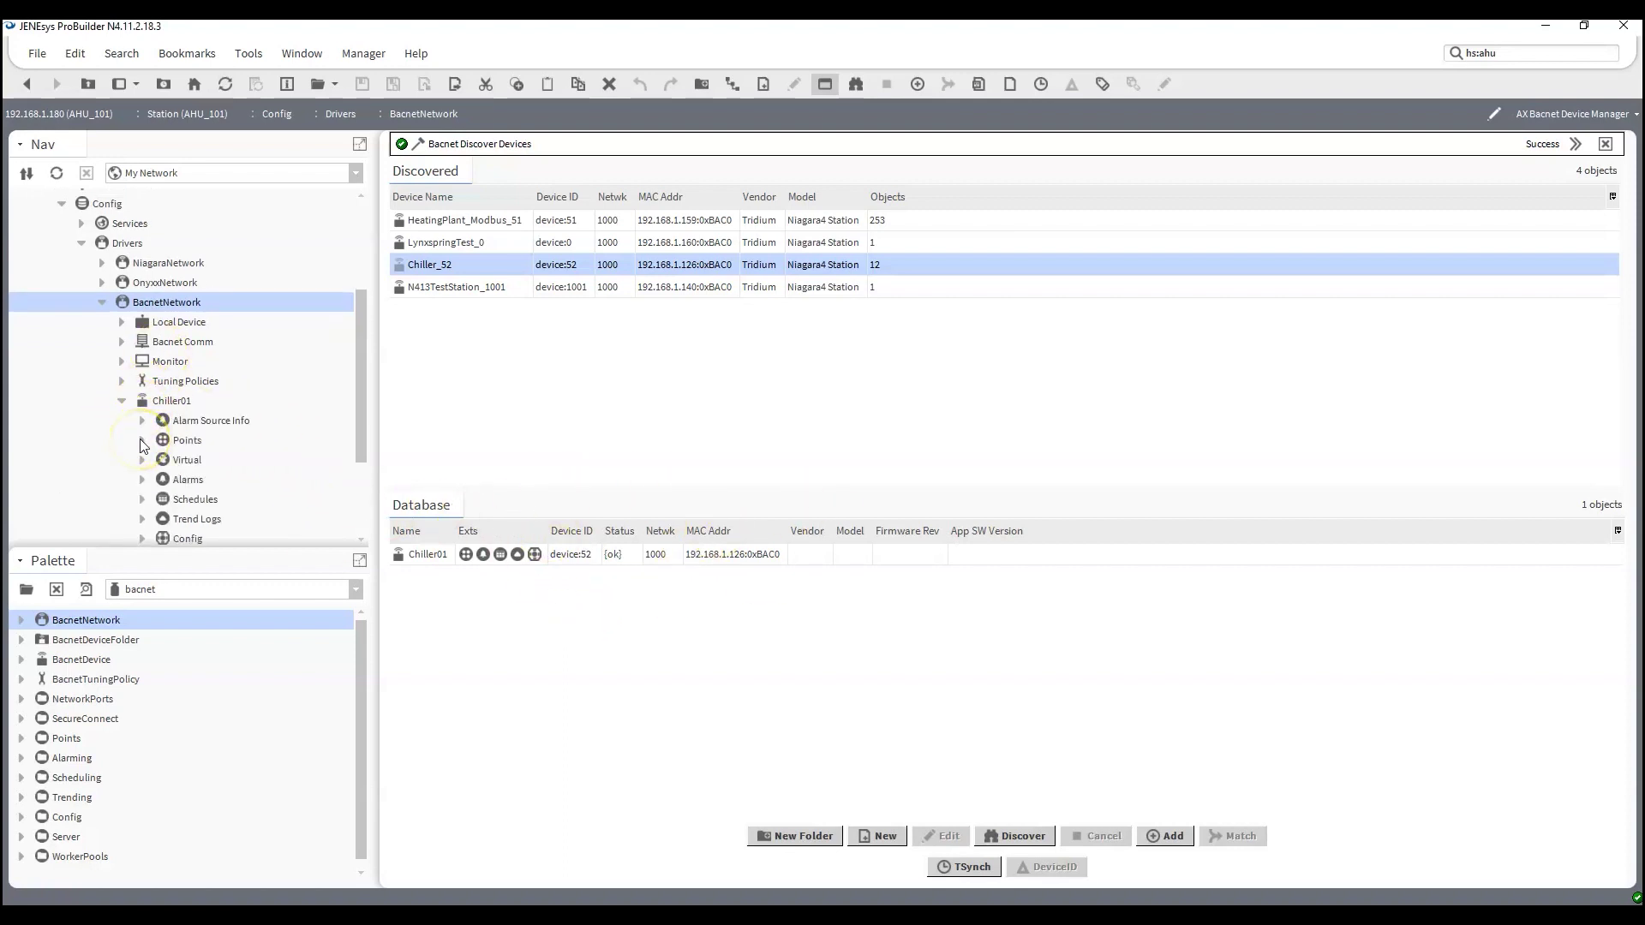
{"action": "double_click", "coordinate": [183, 441]}
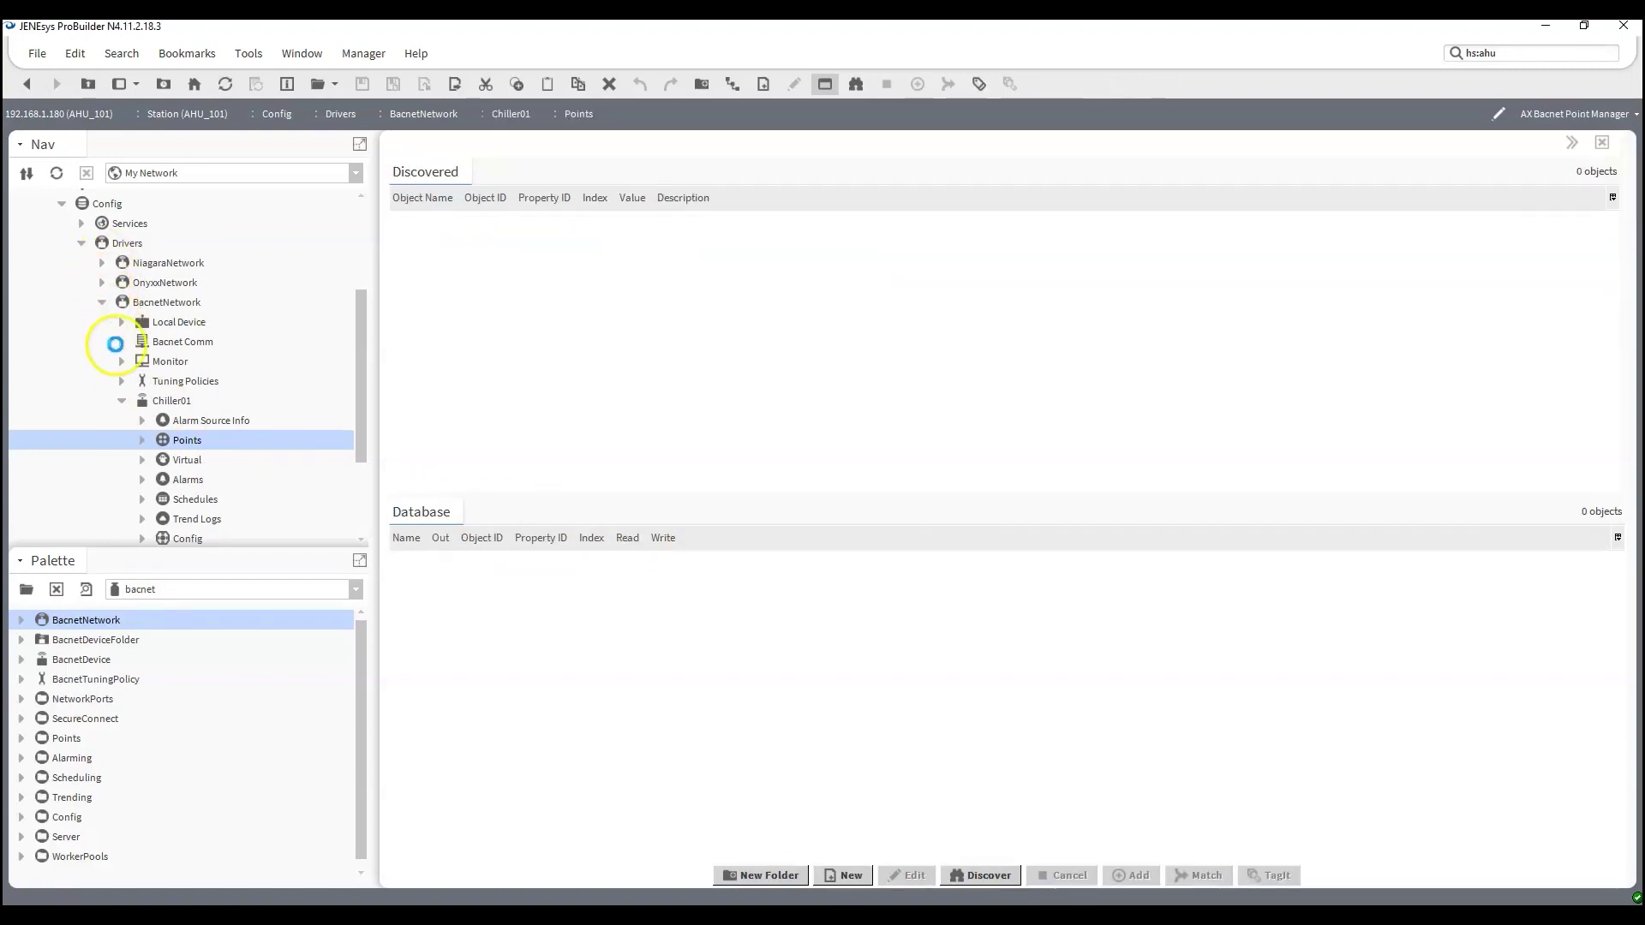
Examine how the points of the AHU_101 device under OnyxxNetwork are organized into folders
{"action": "left_click", "coordinate": [101, 282]}
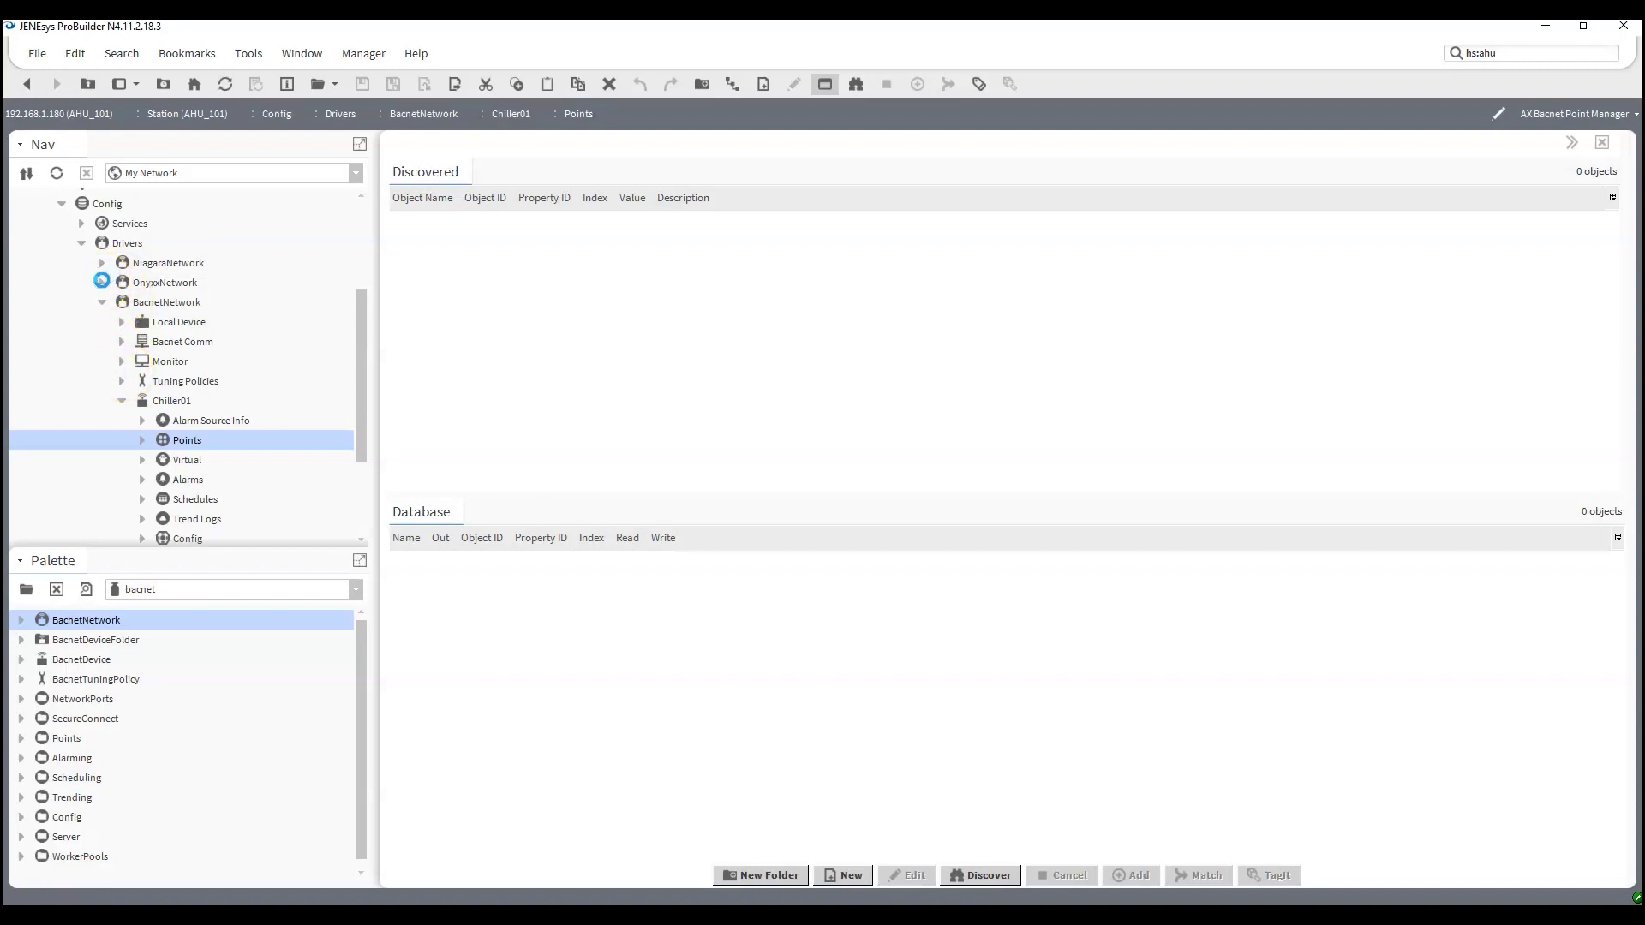
{"action": "left_click", "coordinate": [226, 428]}
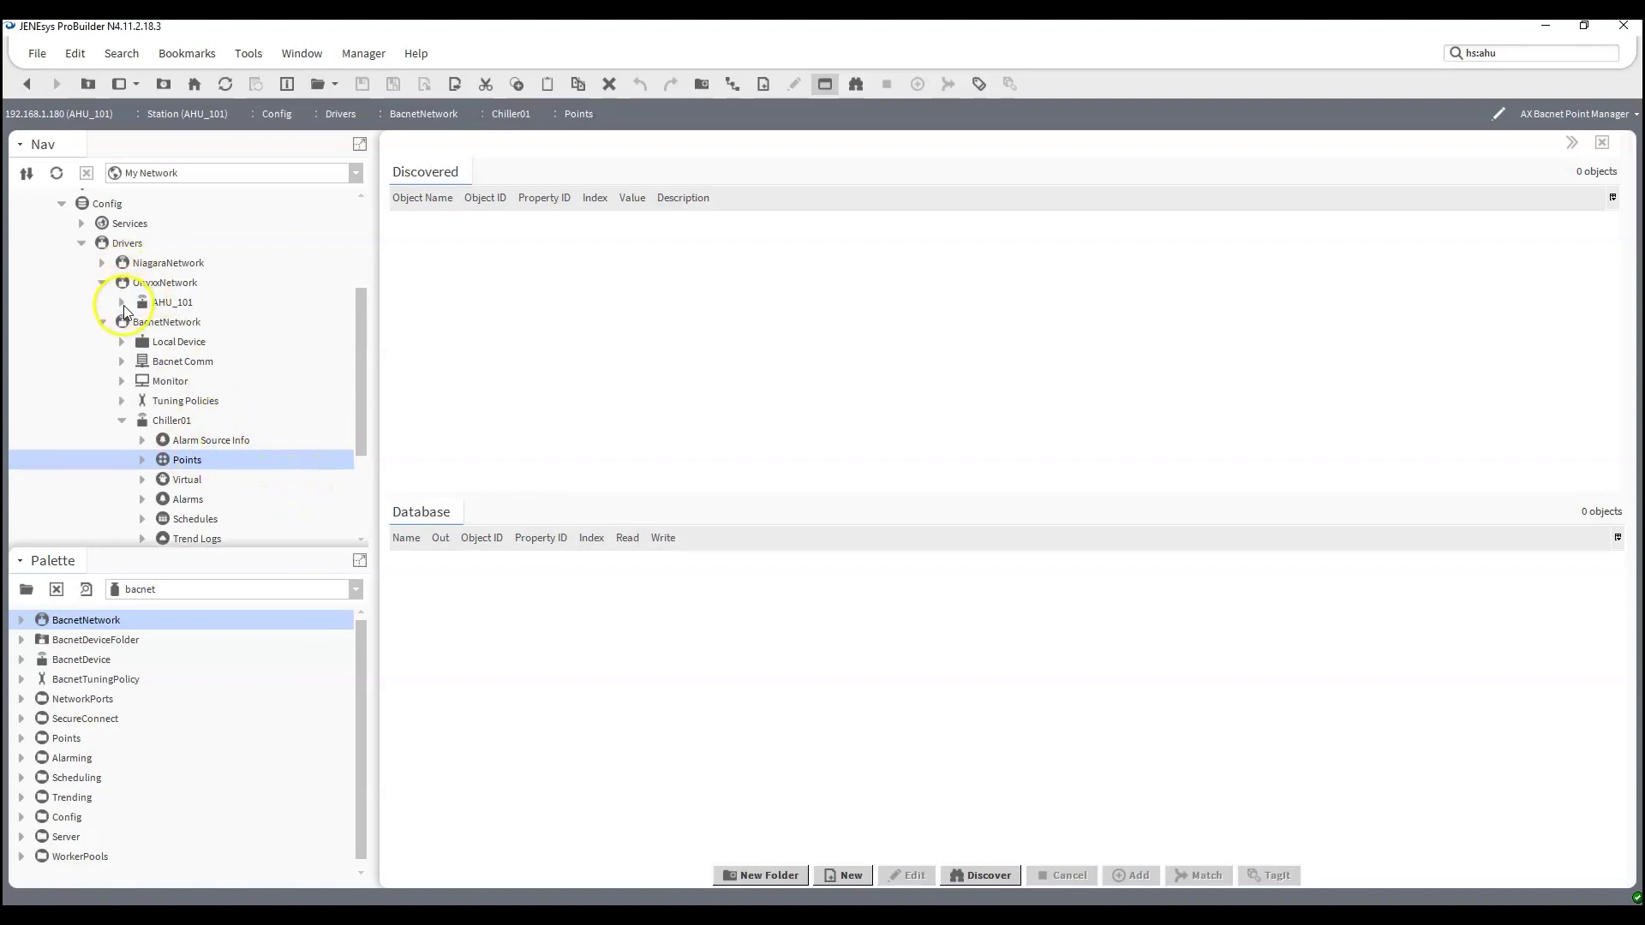
{"action": "left_click", "coordinate": [122, 304]}
{"action": "left_click", "coordinate": [142, 341]}
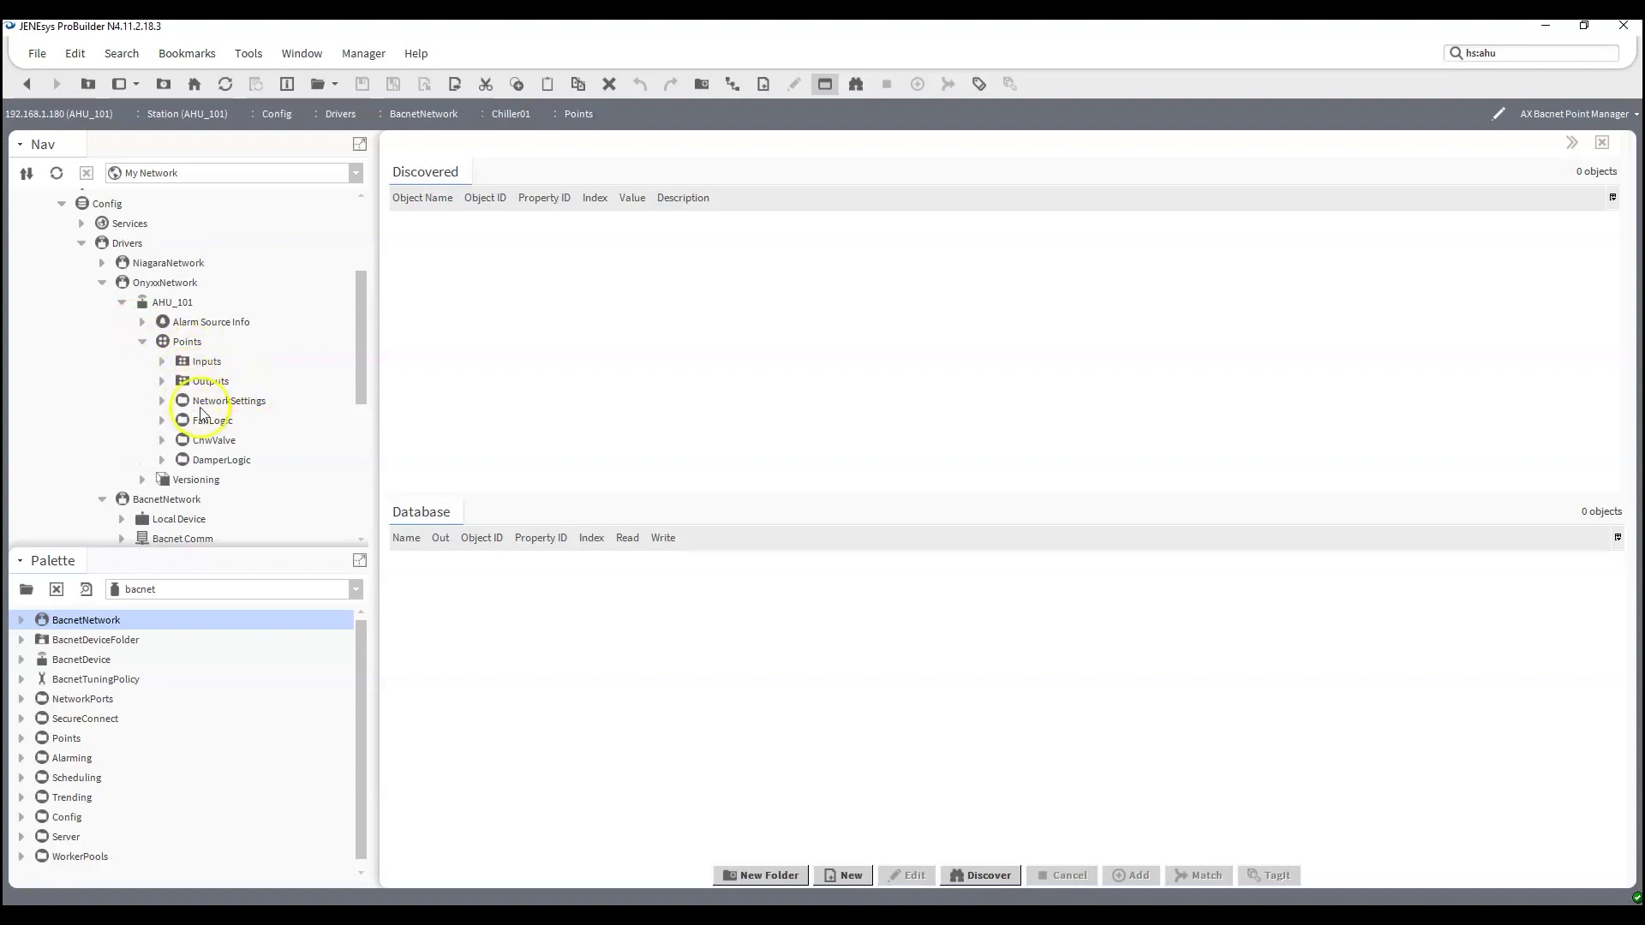
{"action": "left_click", "coordinate": [143, 341]}
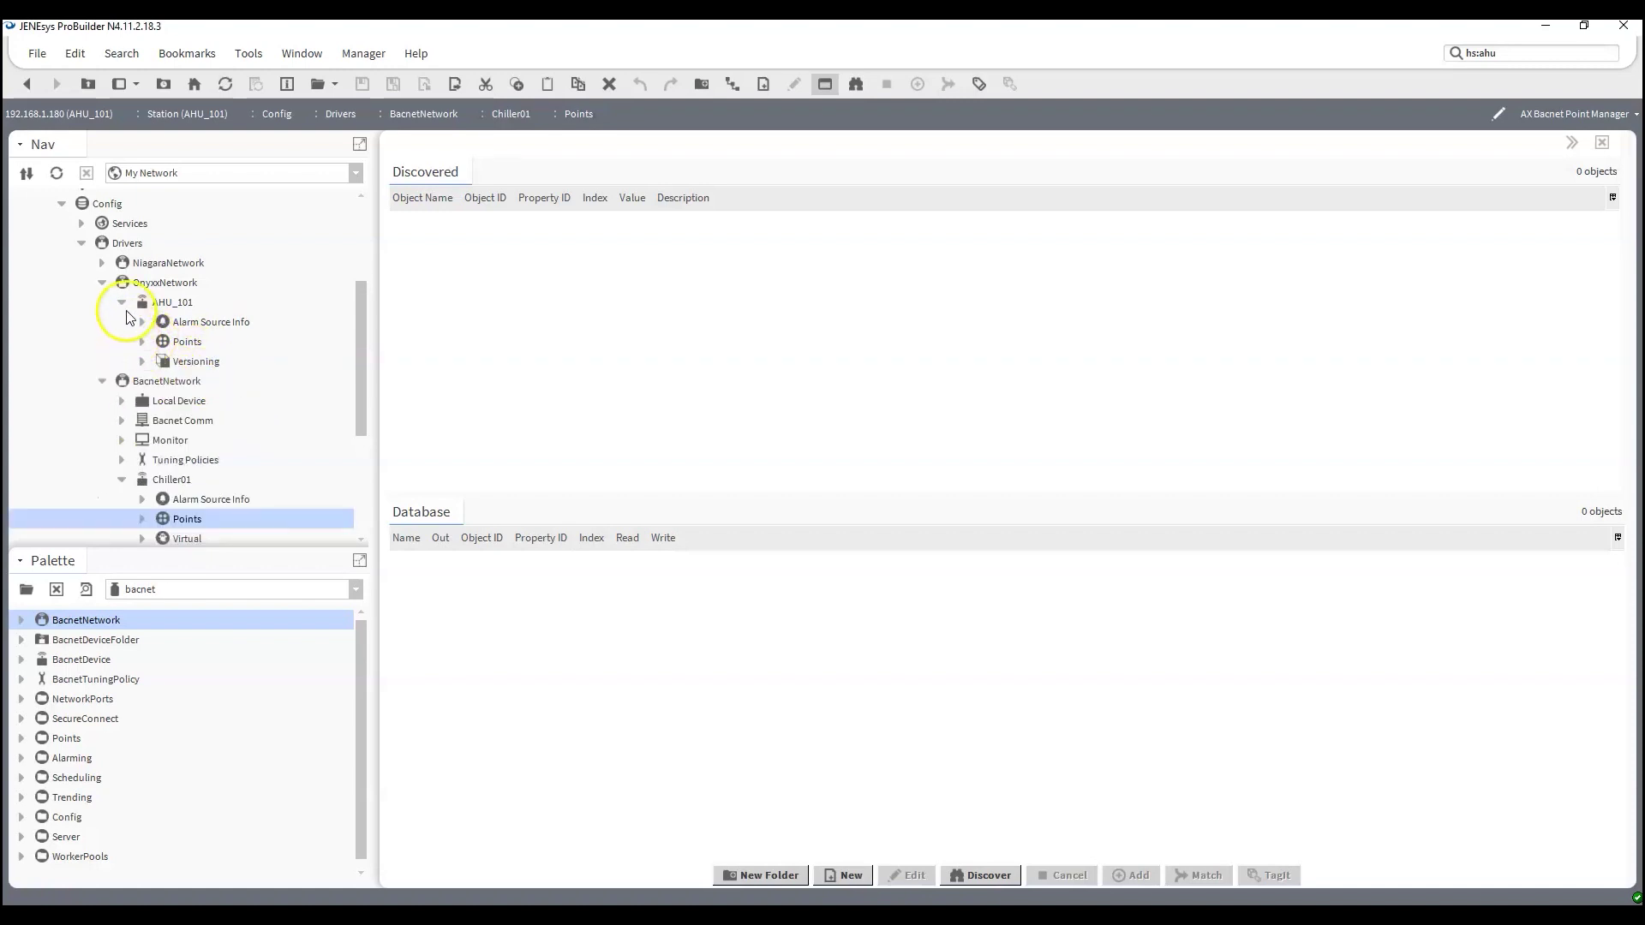
{"action": "left_click", "coordinate": [121, 302]}
{"action": "left_click", "coordinate": [102, 283]}
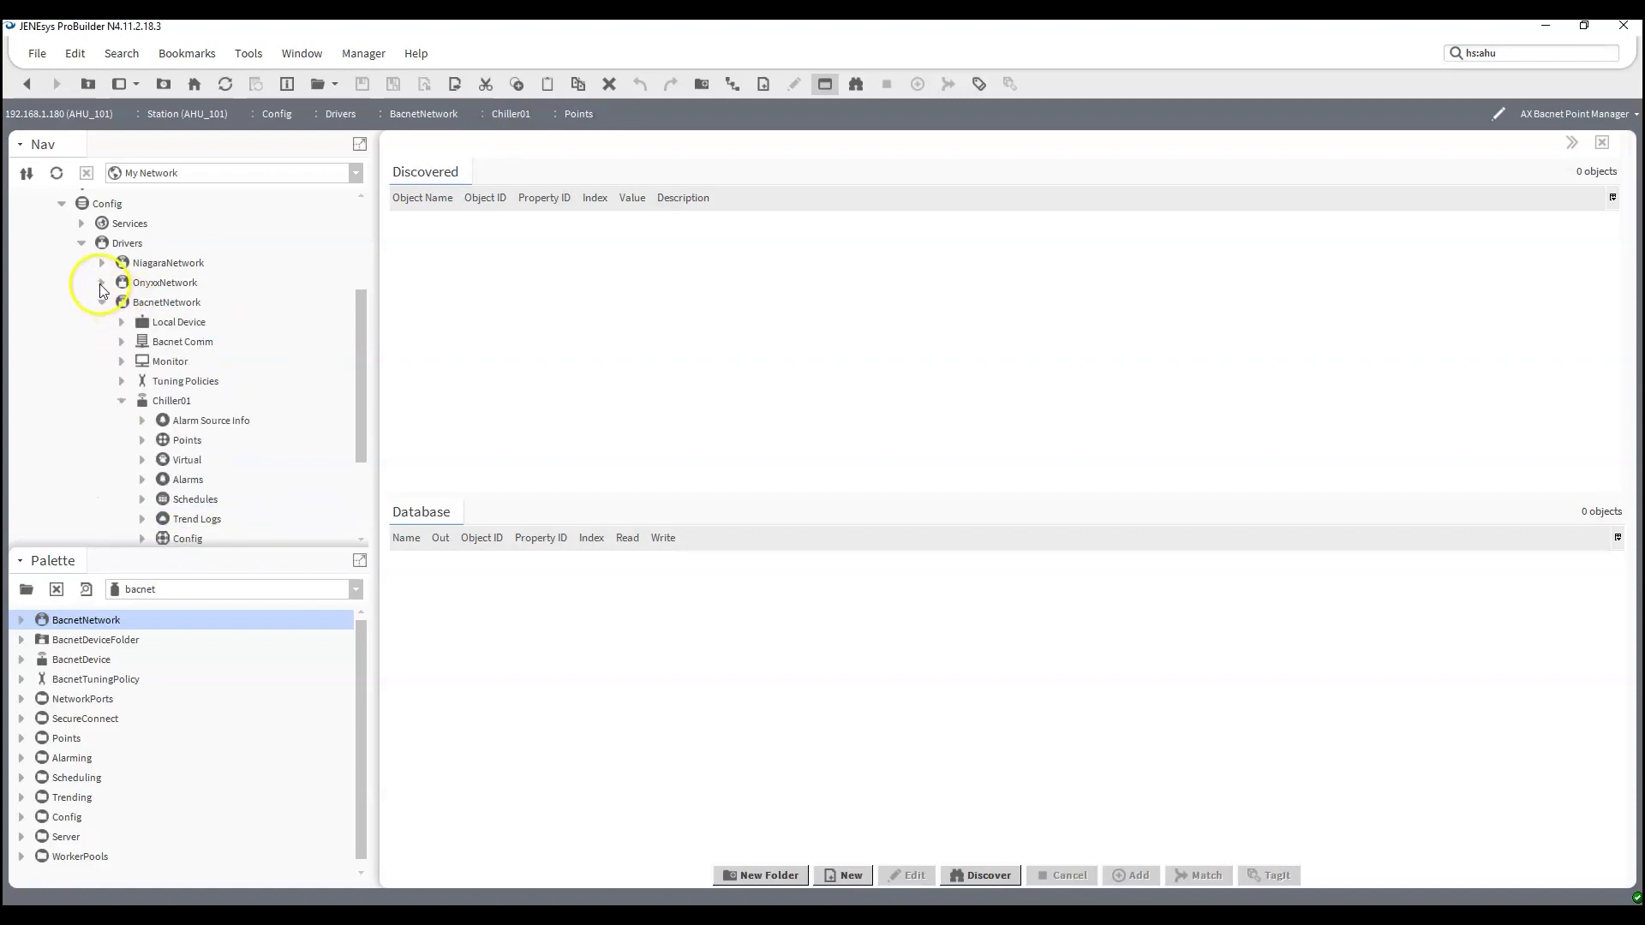
Create a new point folder named Control under Chiller01's points
{"action": "scroll", "coordinate": [244, 402], "scroll_direction": "down", "scroll_amount": 1}
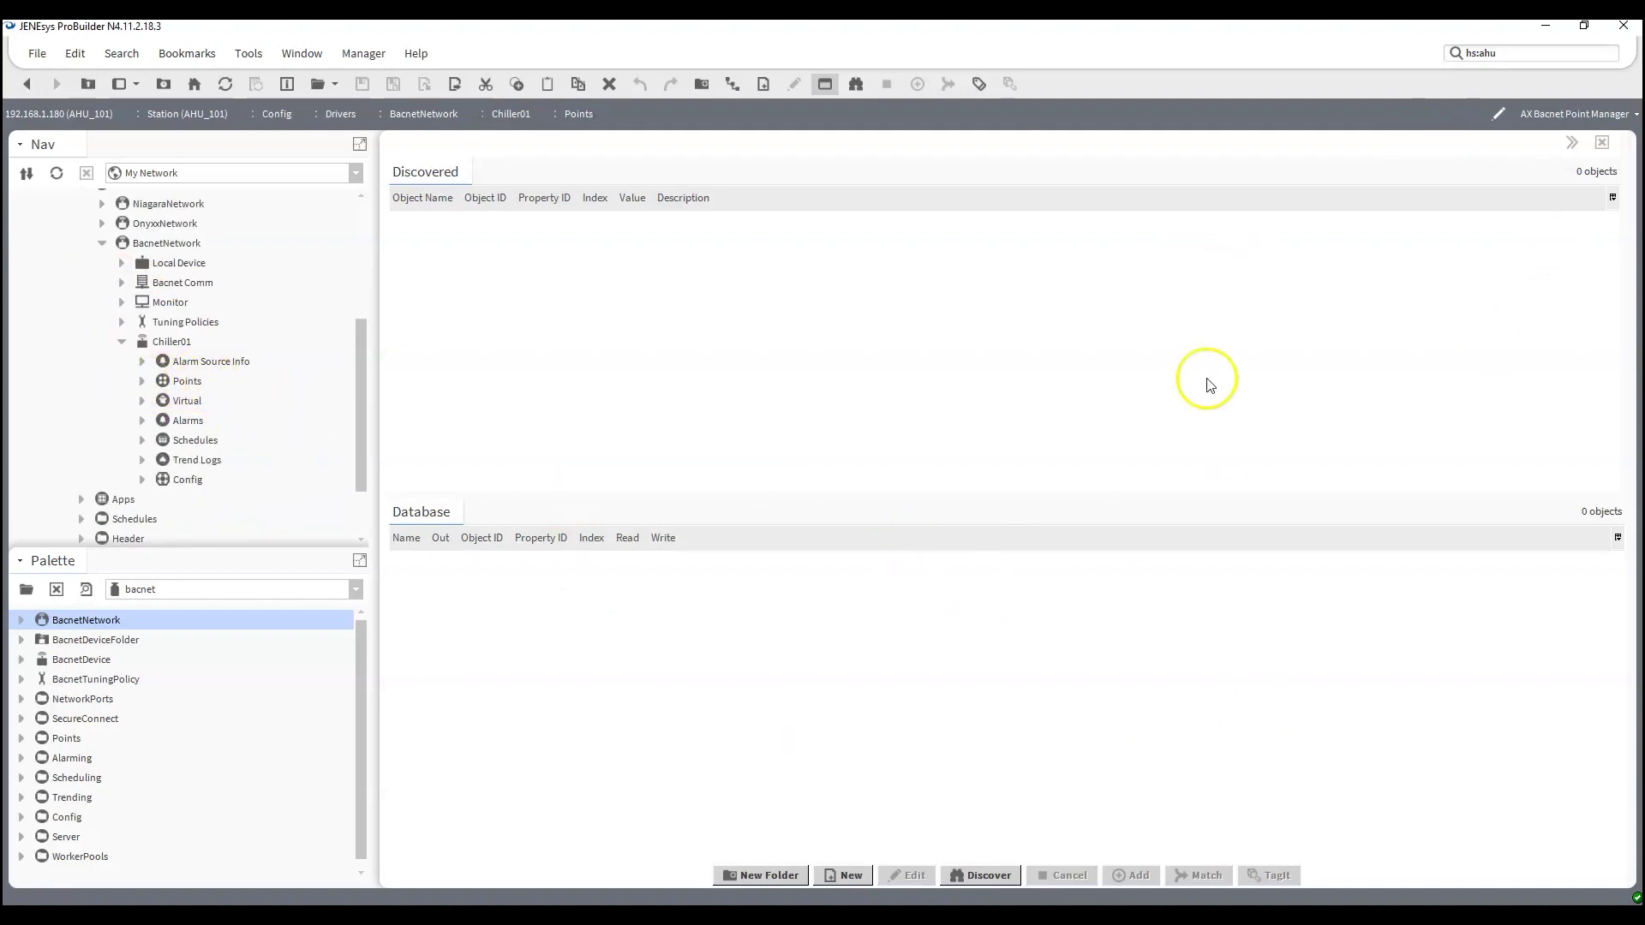
{"action": "left_click", "coordinate": [789, 872]}
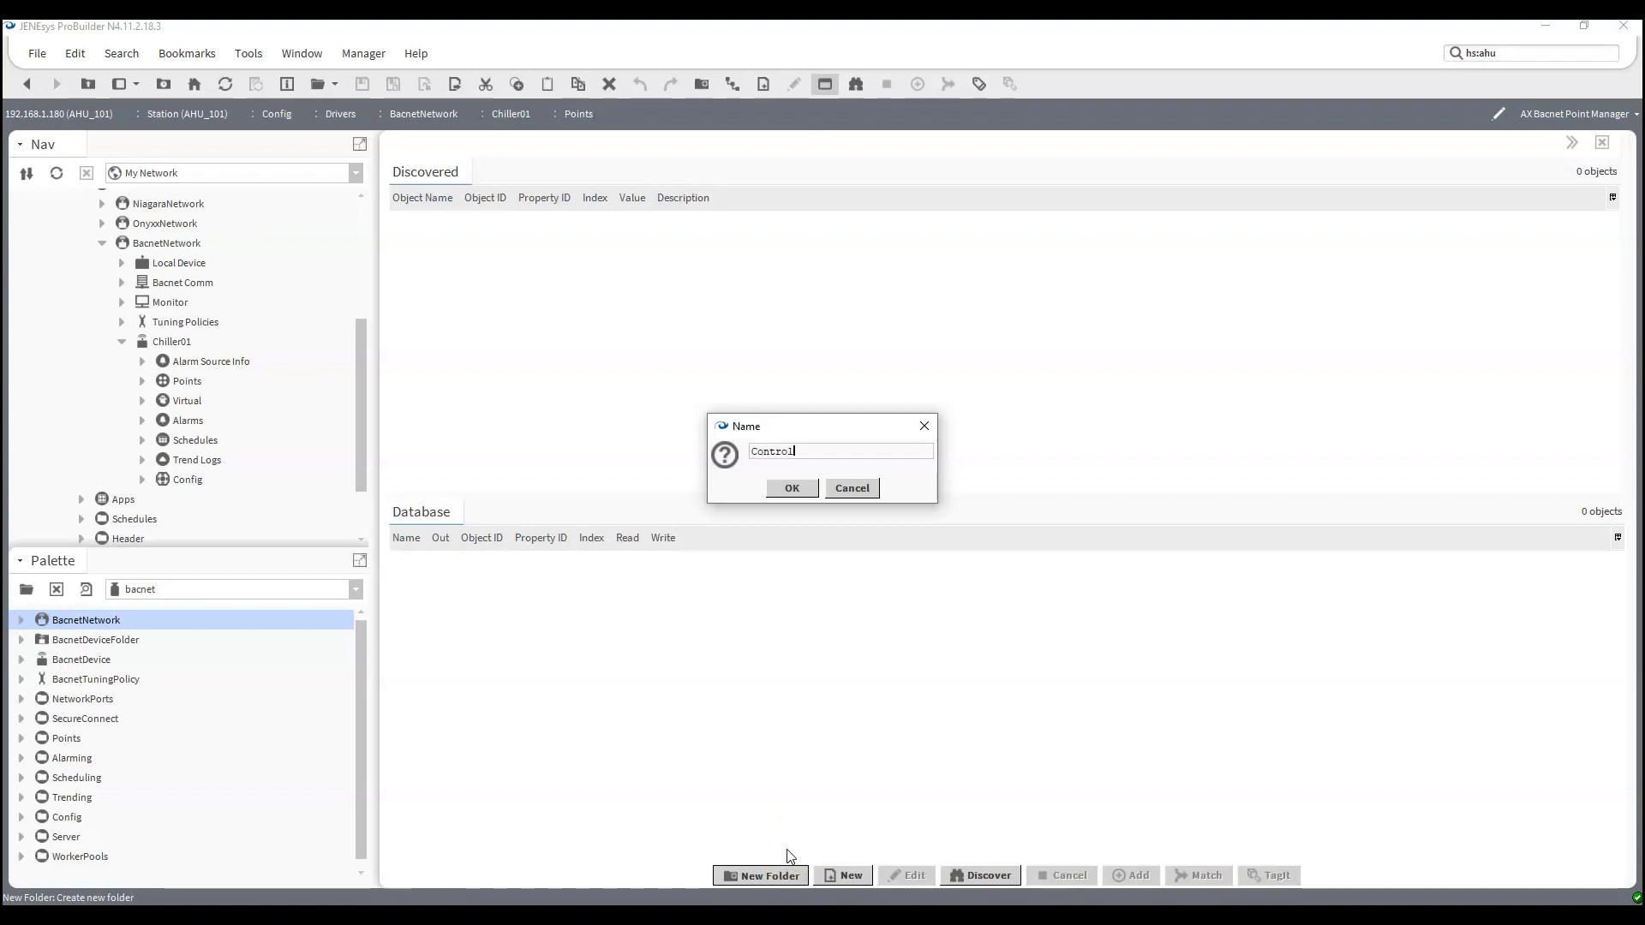
{"action": "type", "text": "Control"}
{"action": "key", "text": "Return"}
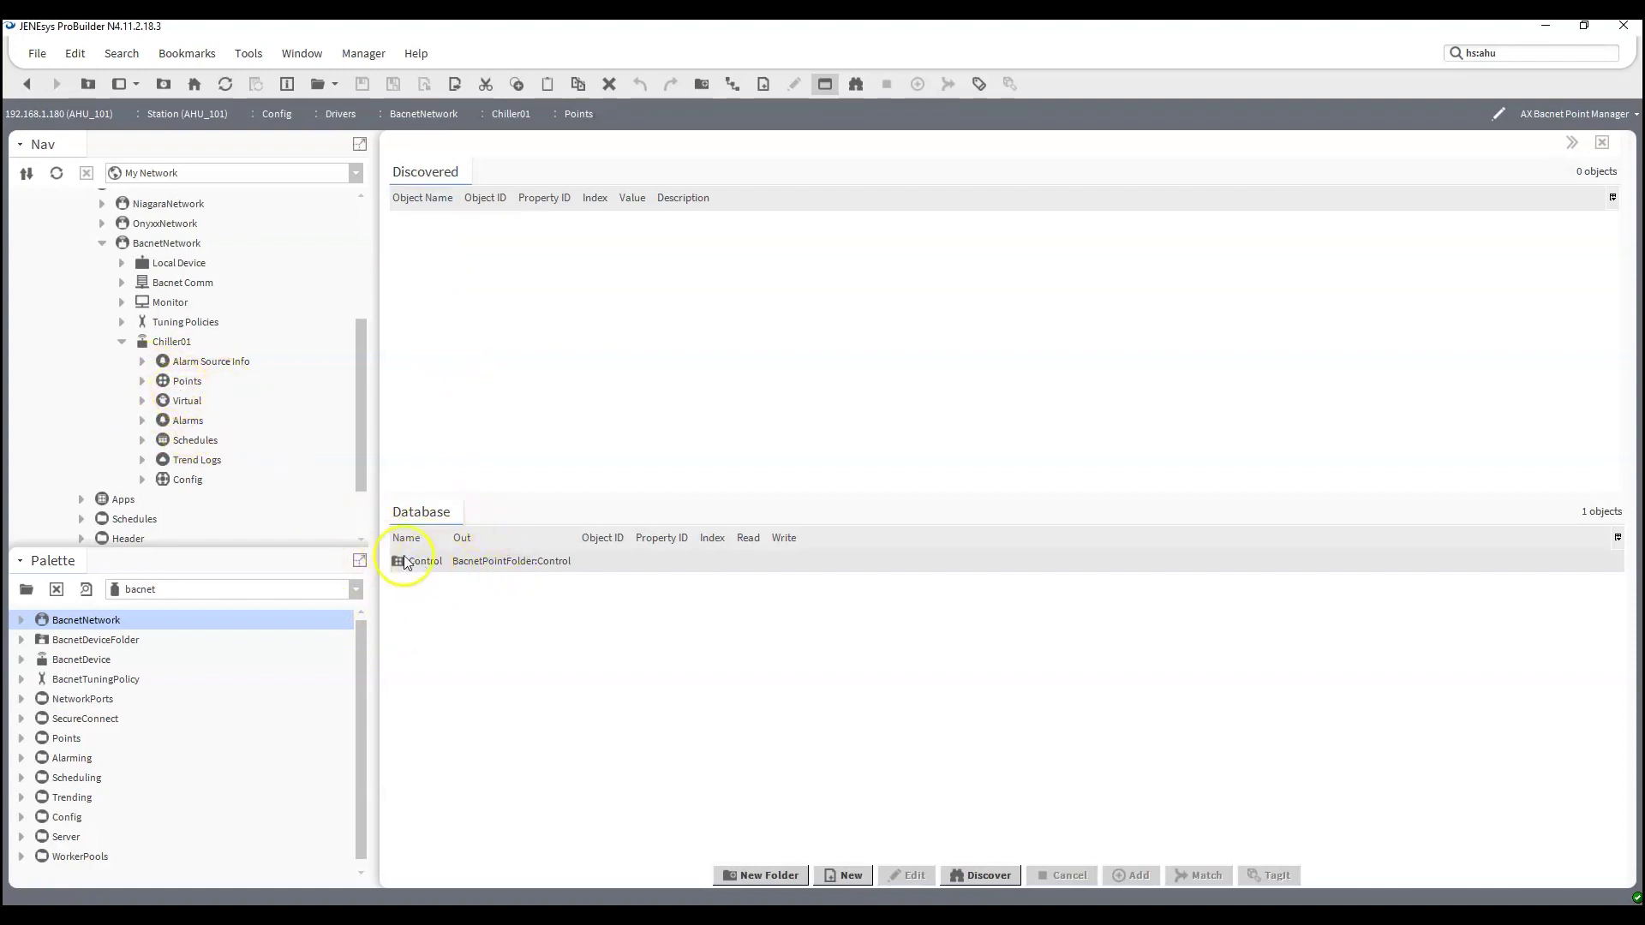
Discover the chiller's points inside the Control folder and start adding the ten binary and analog objects from BI01 through BI03
{"action": "left_click", "coordinate": [427, 570]}
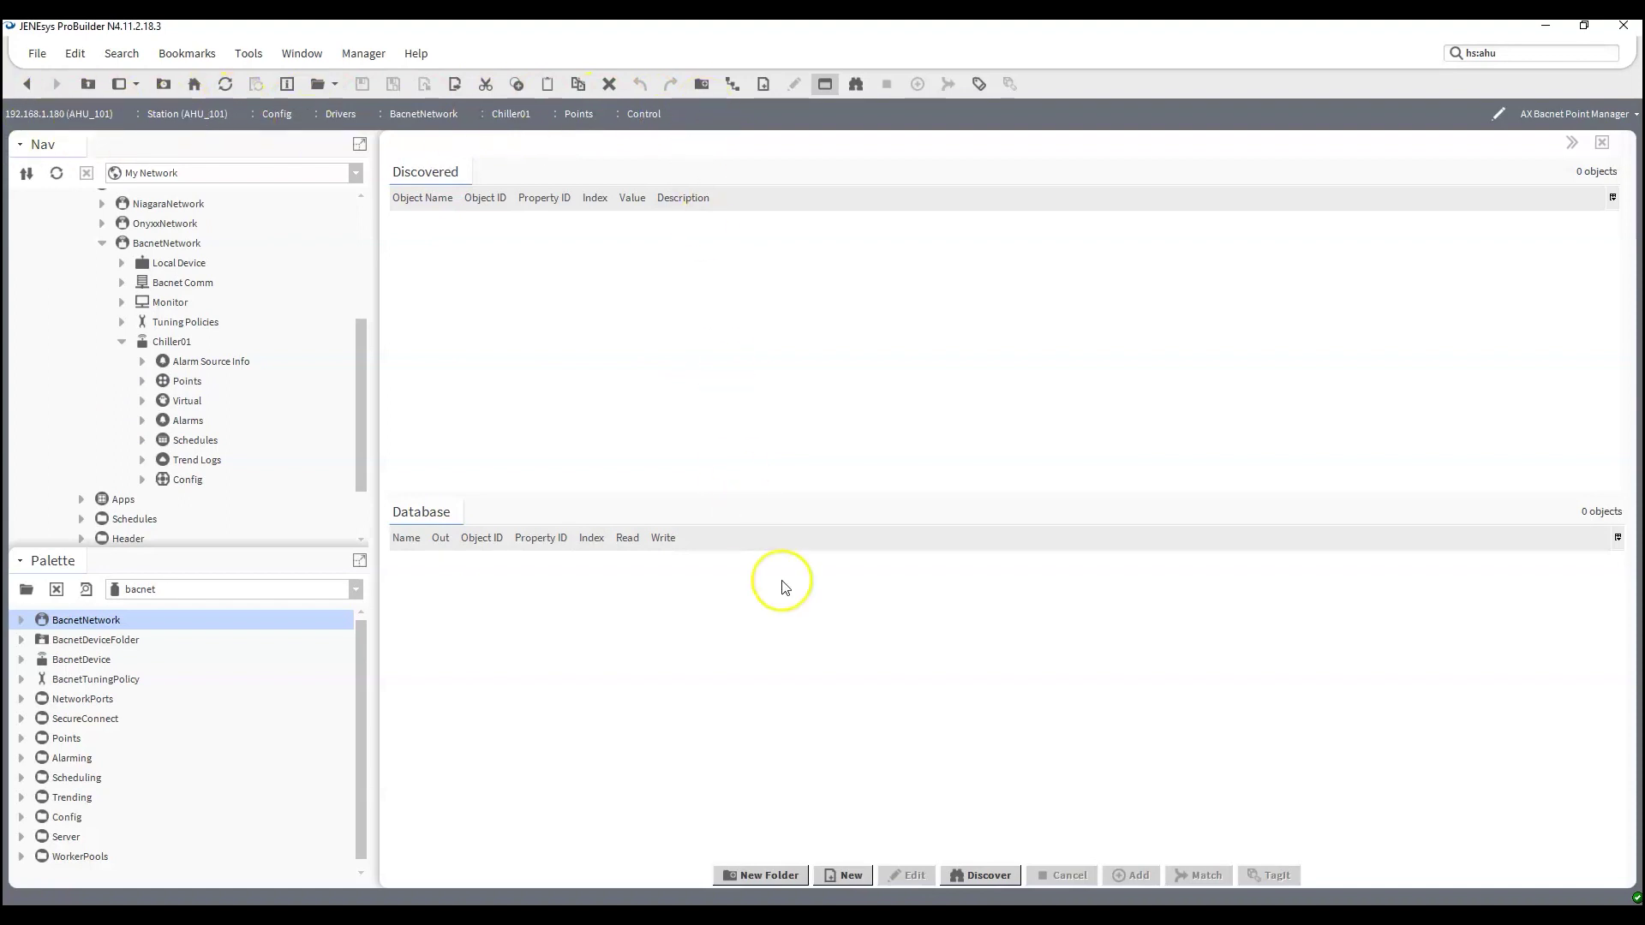
{"action": "left_click", "coordinate": [1004, 884]}
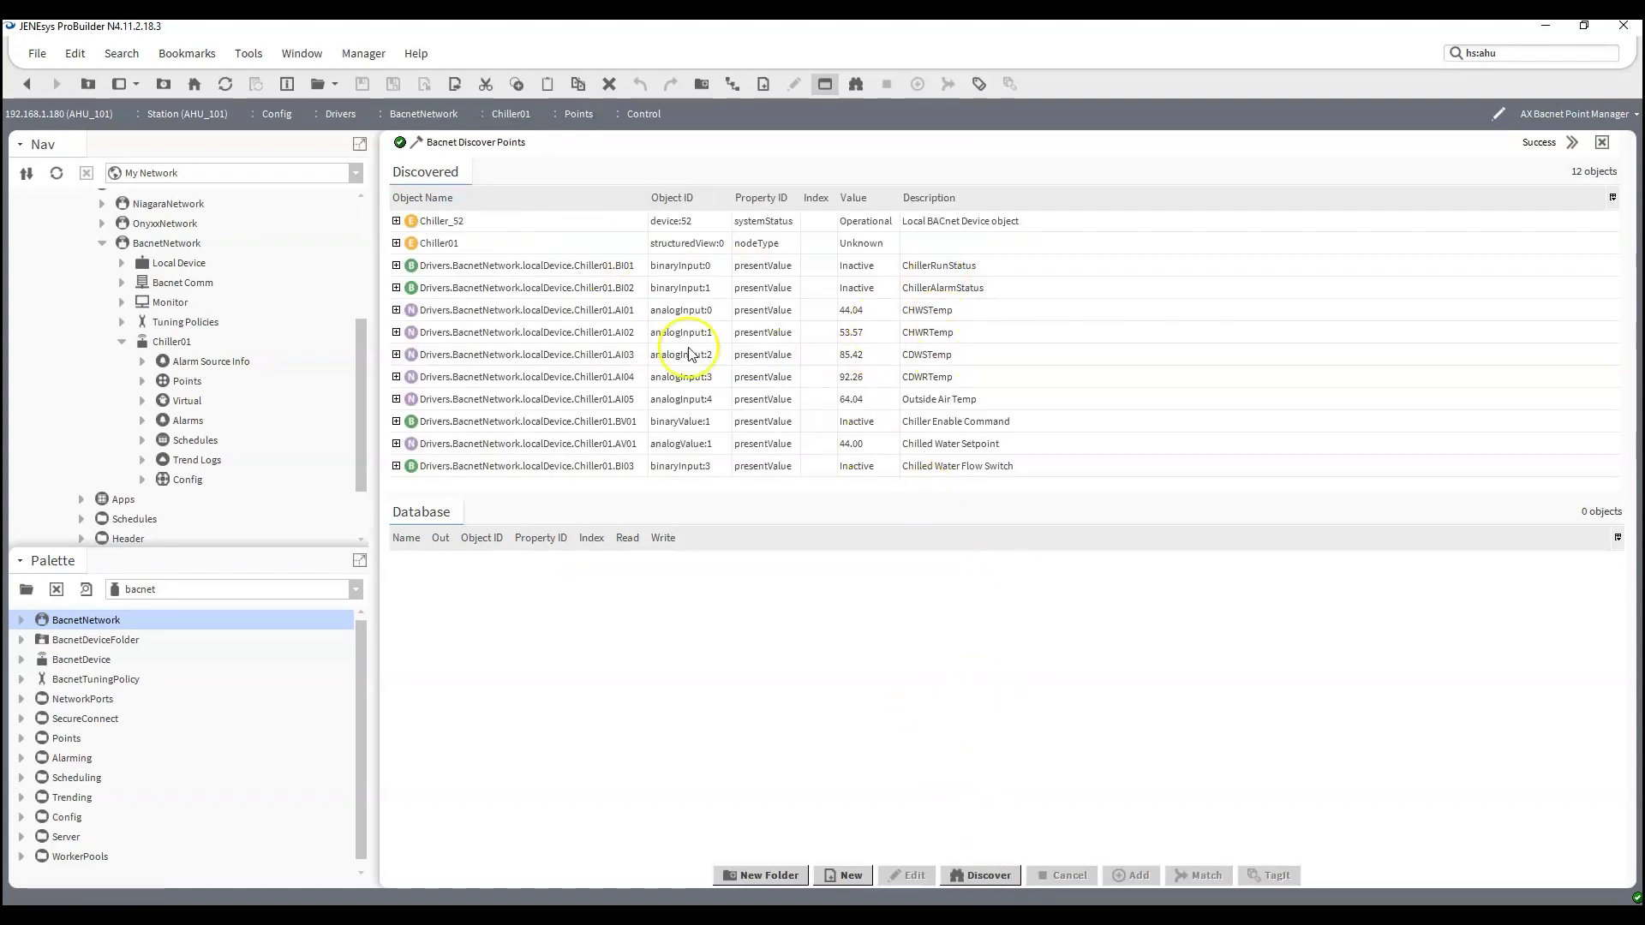
{"action": "left_click", "coordinate": [541, 273]}
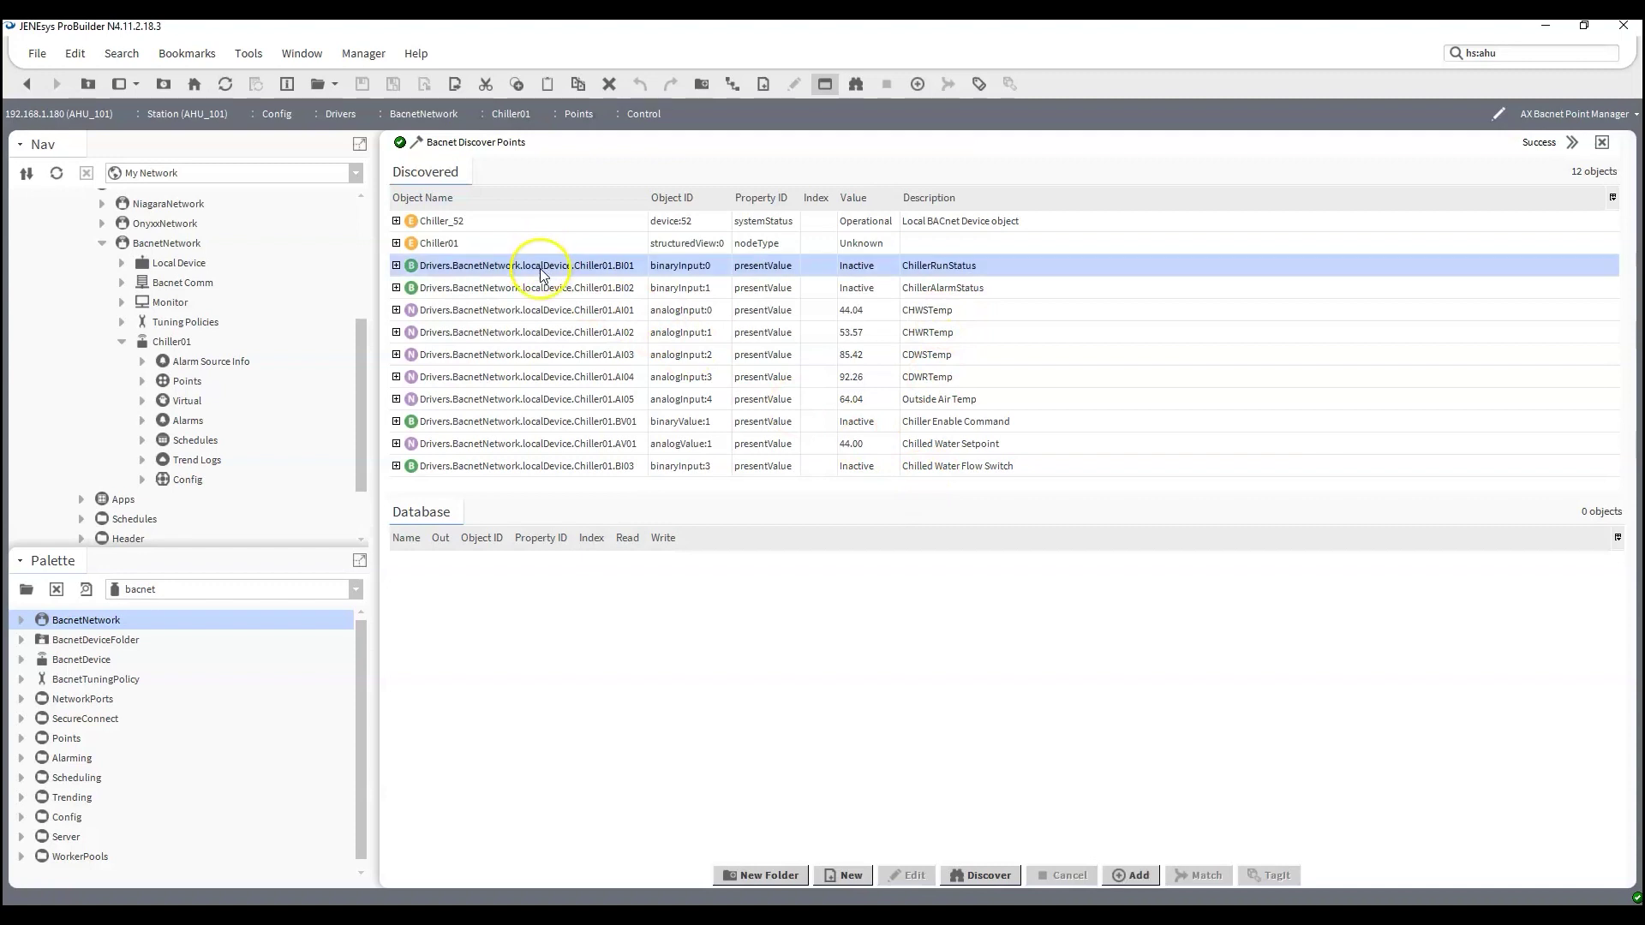
{"action": "left_click", "coordinate": [531, 467], "text": "shift"}
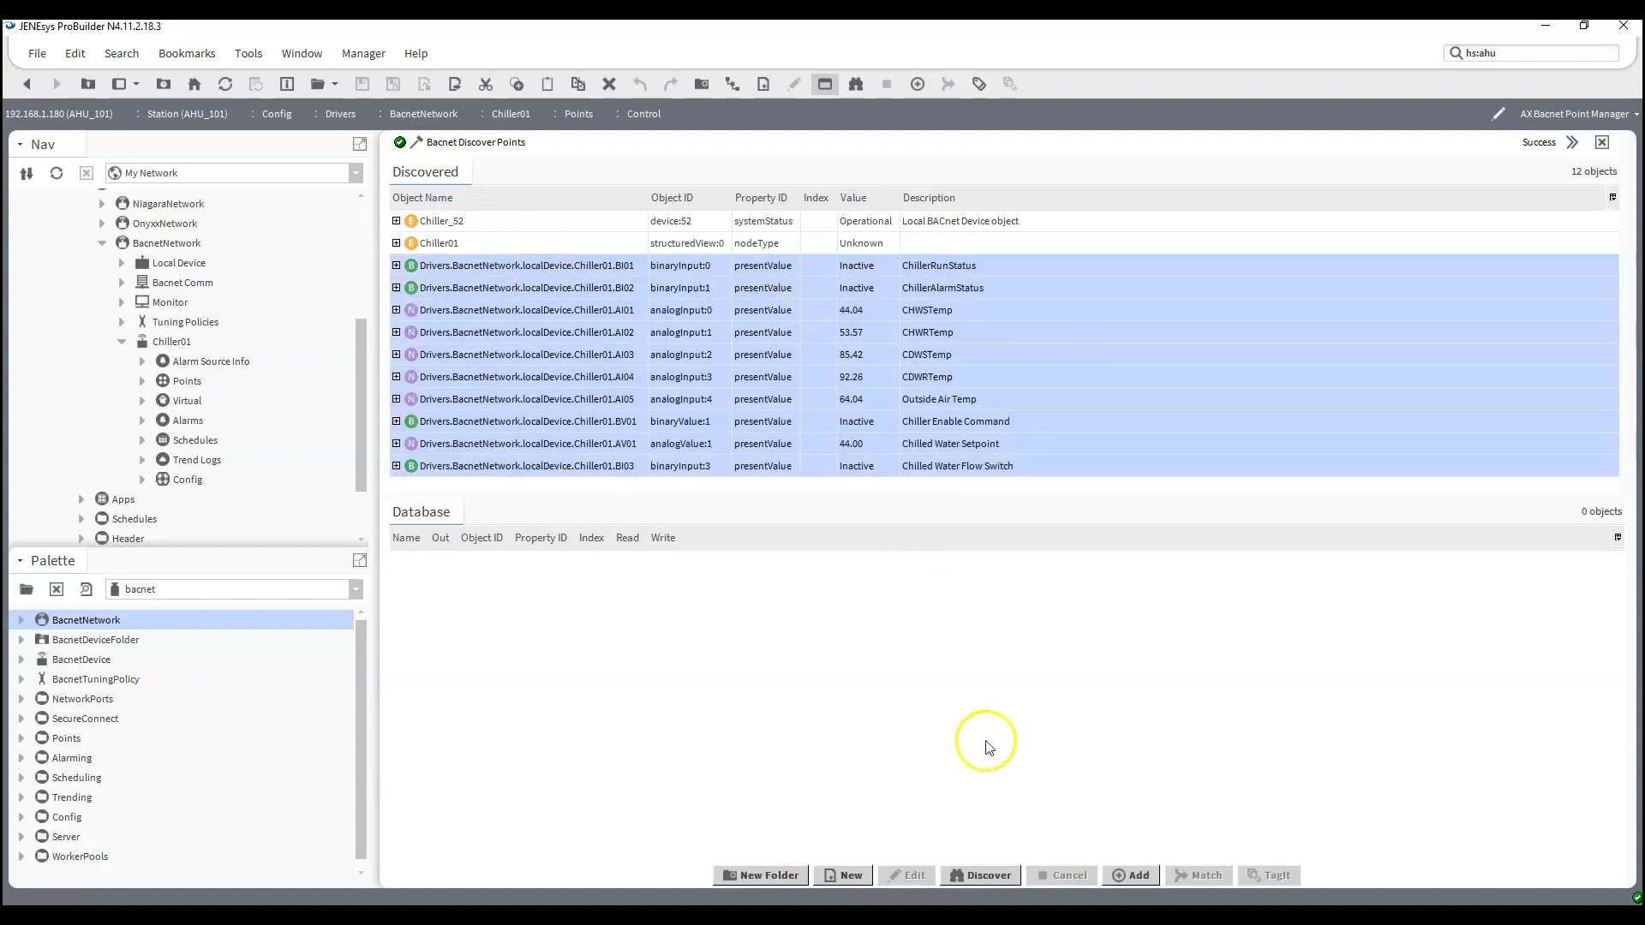
{"action": "left_click", "coordinate": [1129, 875]}
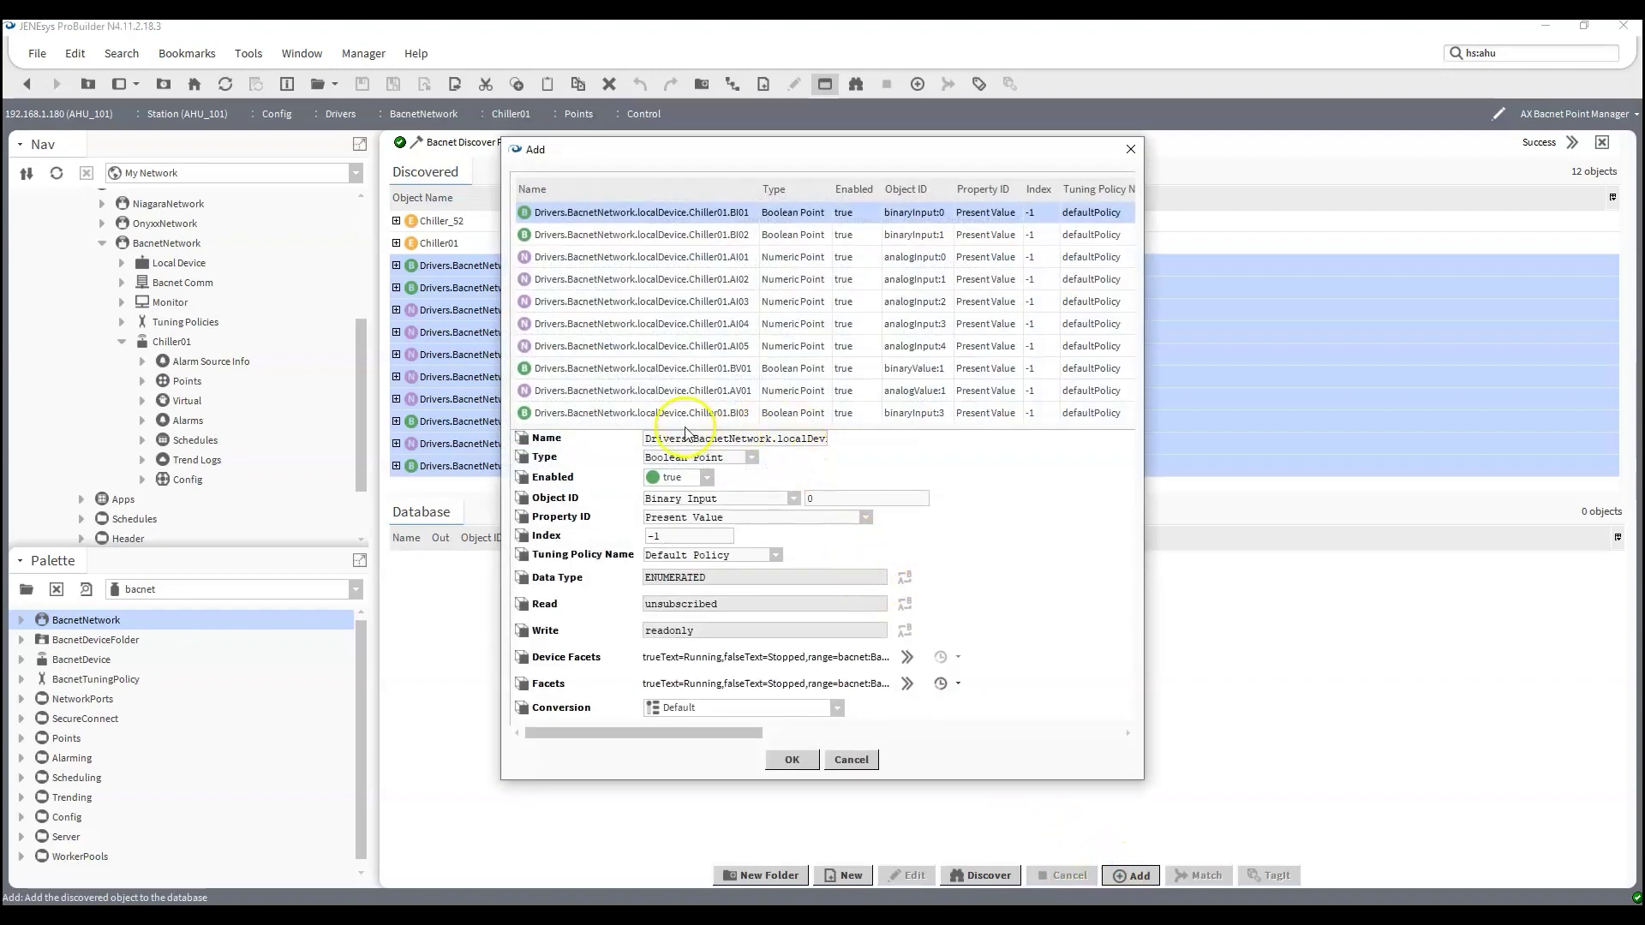
{"action": "left_click_drag", "start_coordinate": [796, 151], "coordinate": [552, 185]}
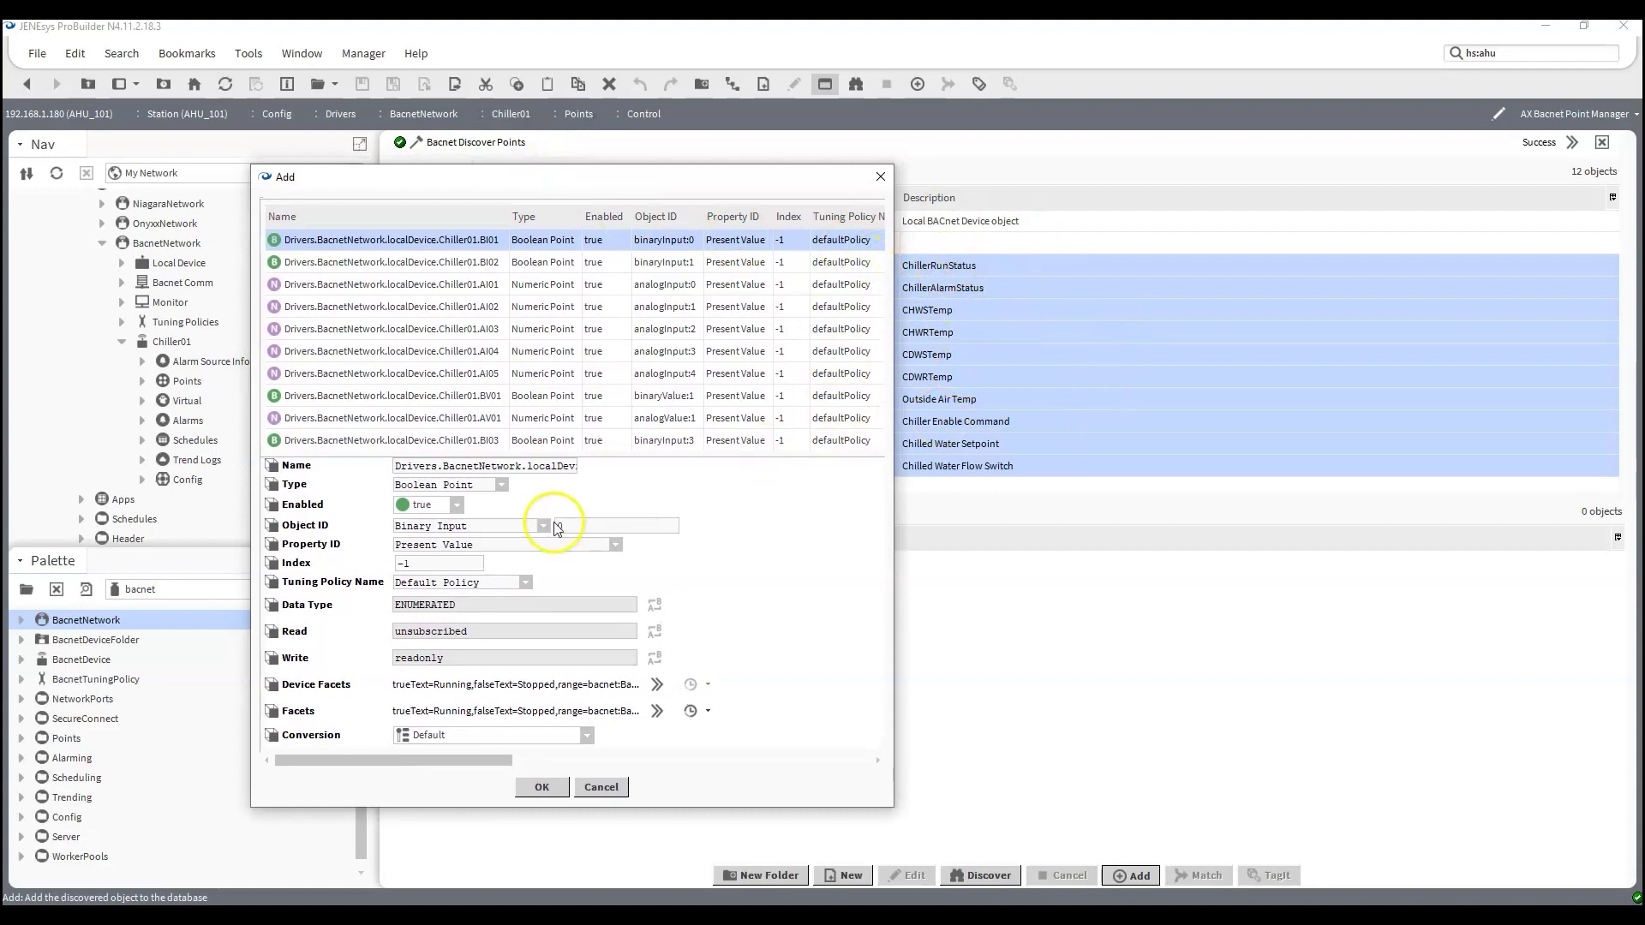
Name the BI01 point ChlrRunStatus and the BI02 point ChlrAlarm
{"action": "double_click", "coordinate": [526, 470]}
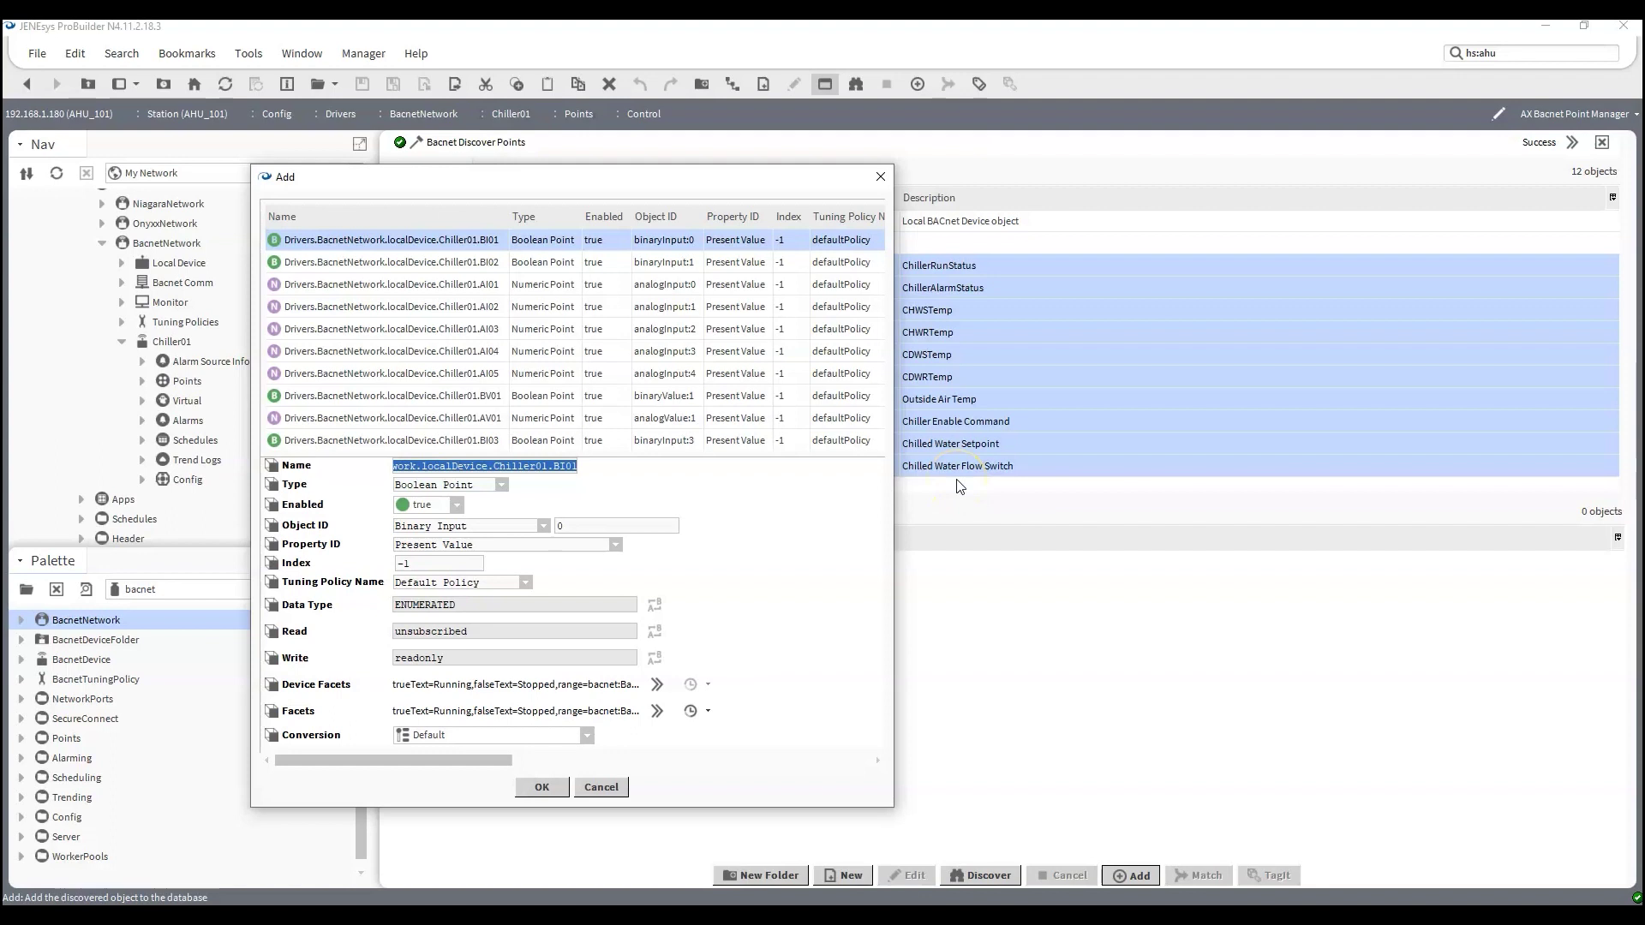
{"action": "type", "text": "ChlrRunStatus"}
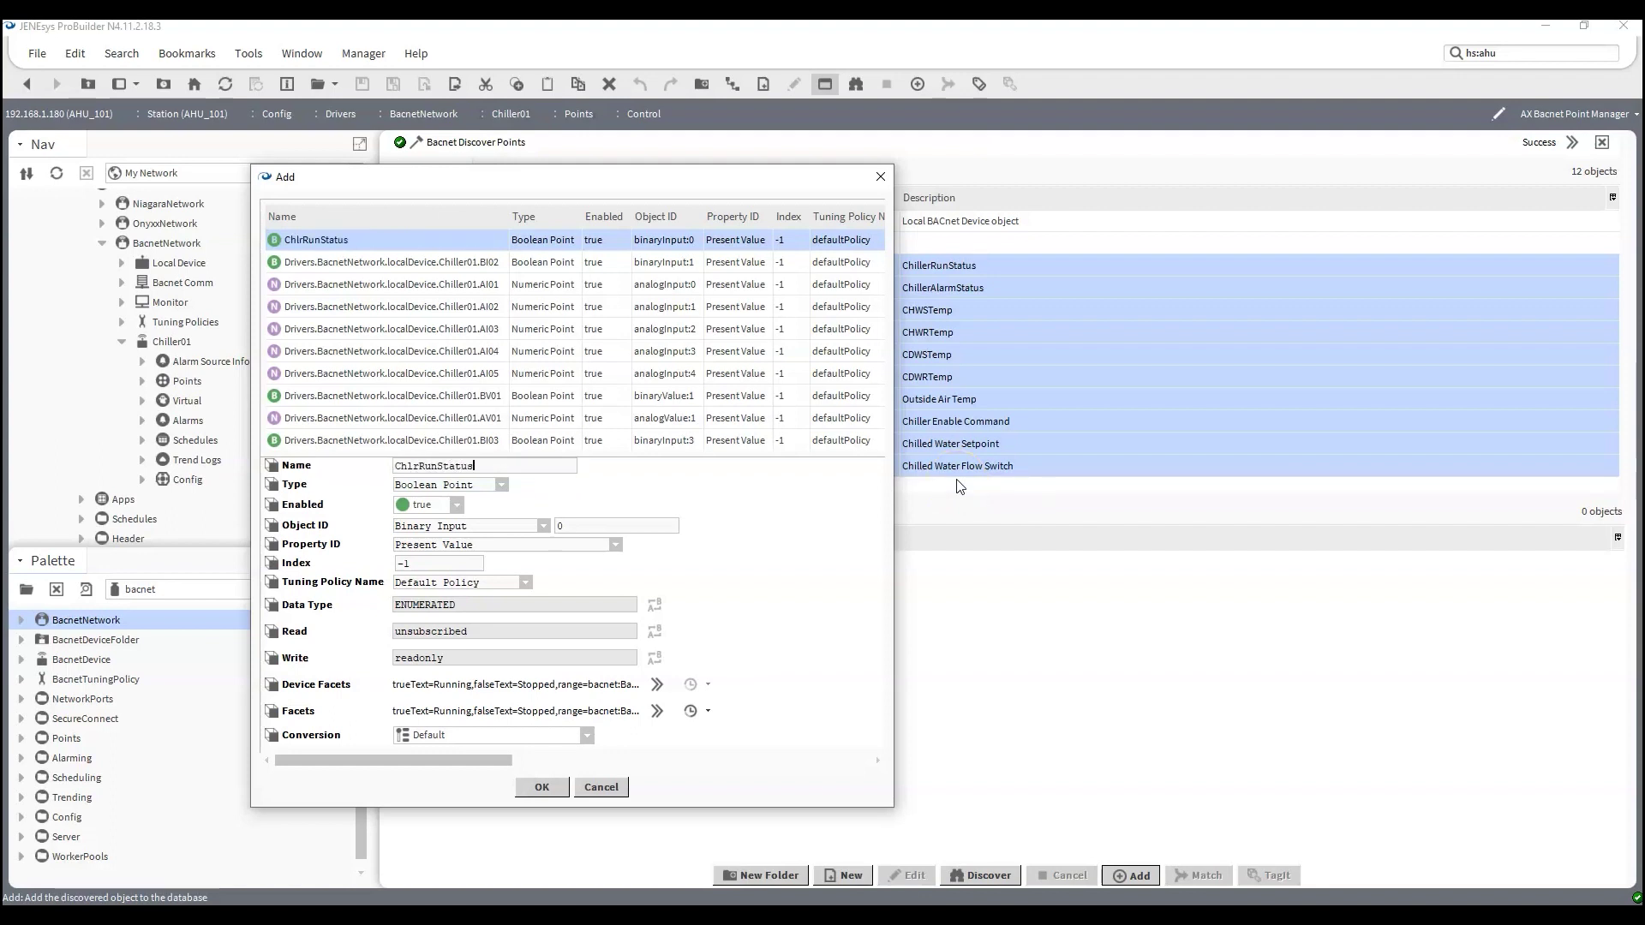
{"action": "key", "text": "Down"}
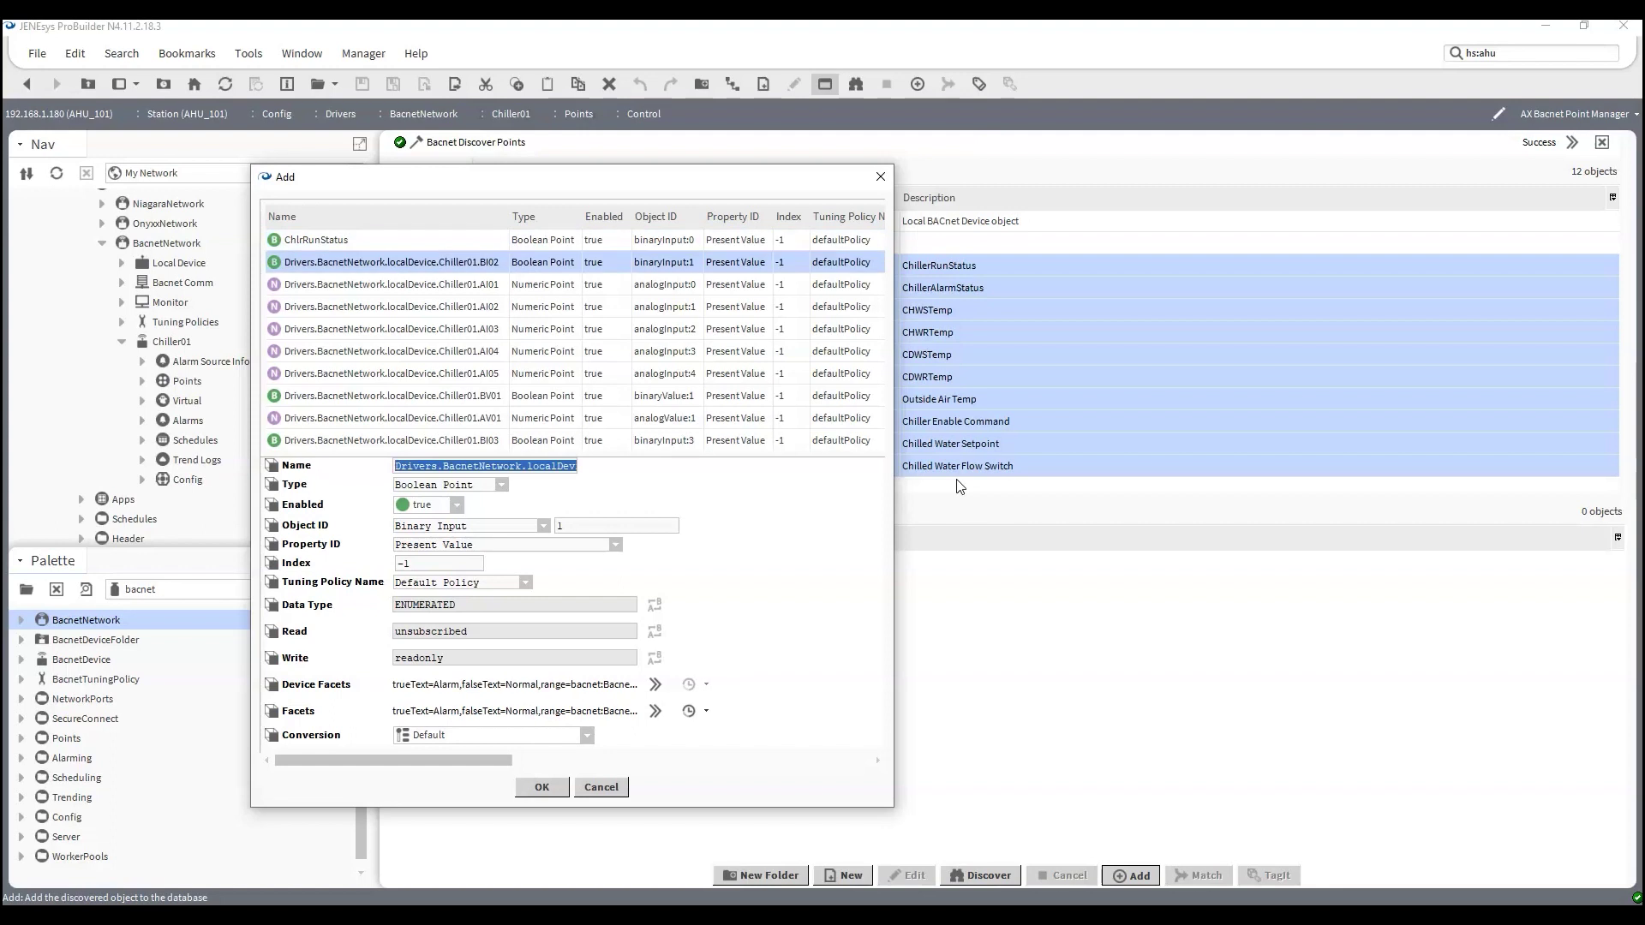
{"action": "type", "text": "ChlrAlarm"}
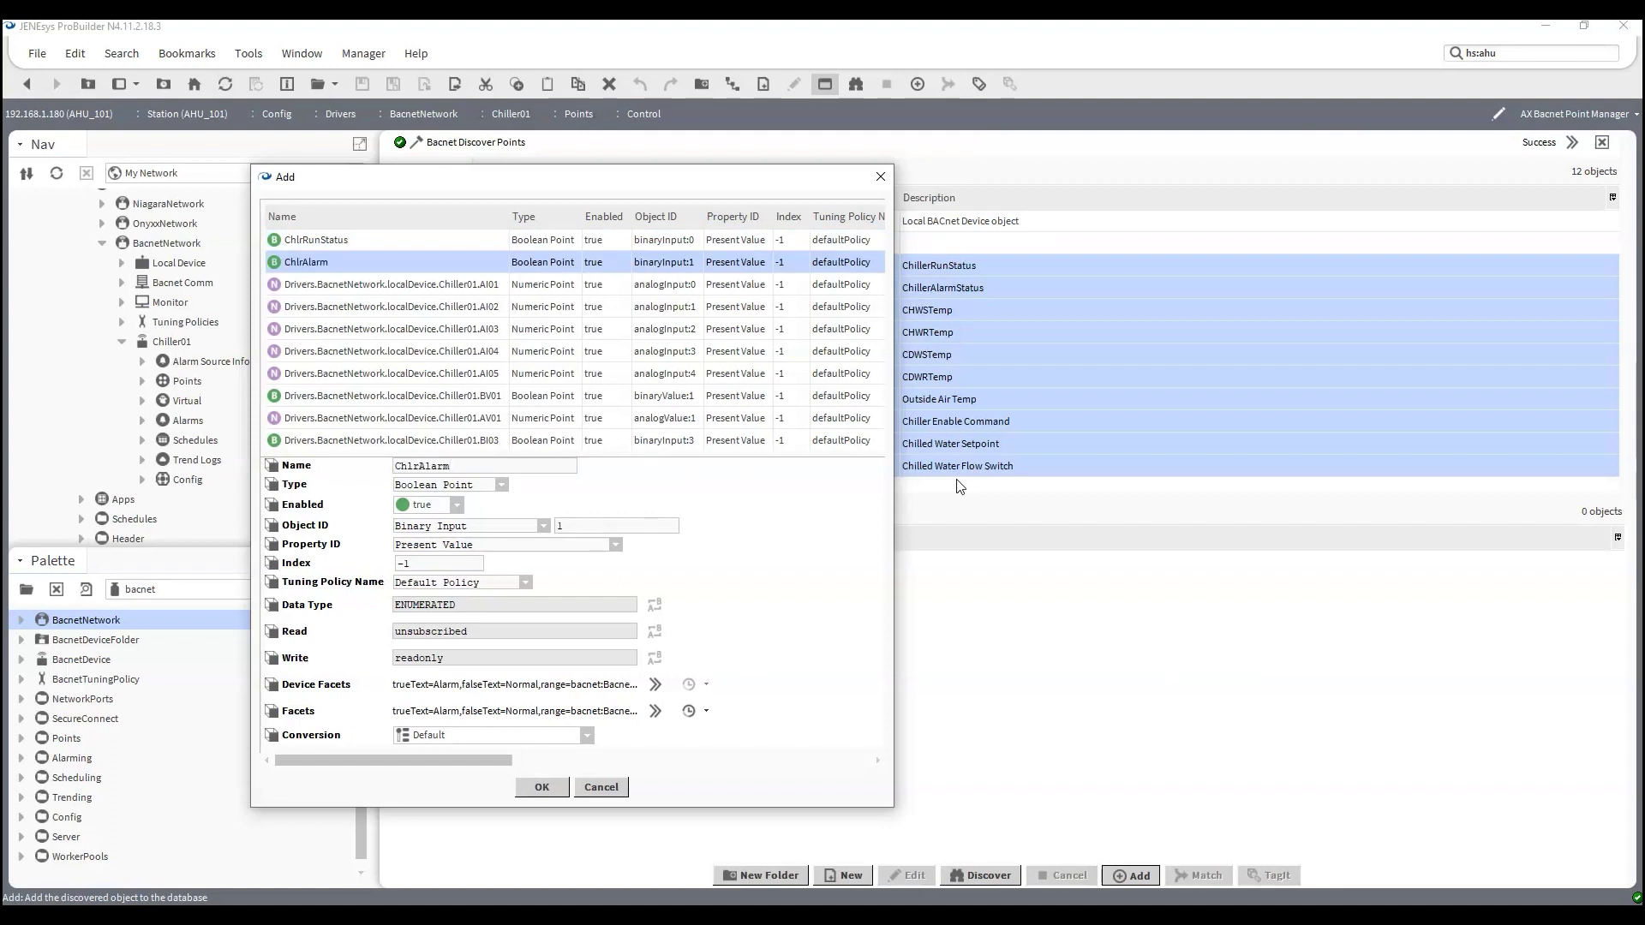
Name the chilled water temperature points AI01 and AI02 ChwsTemp_Snsr and ChwrTemp_Snsr
{"action": "key", "text": "Down"}
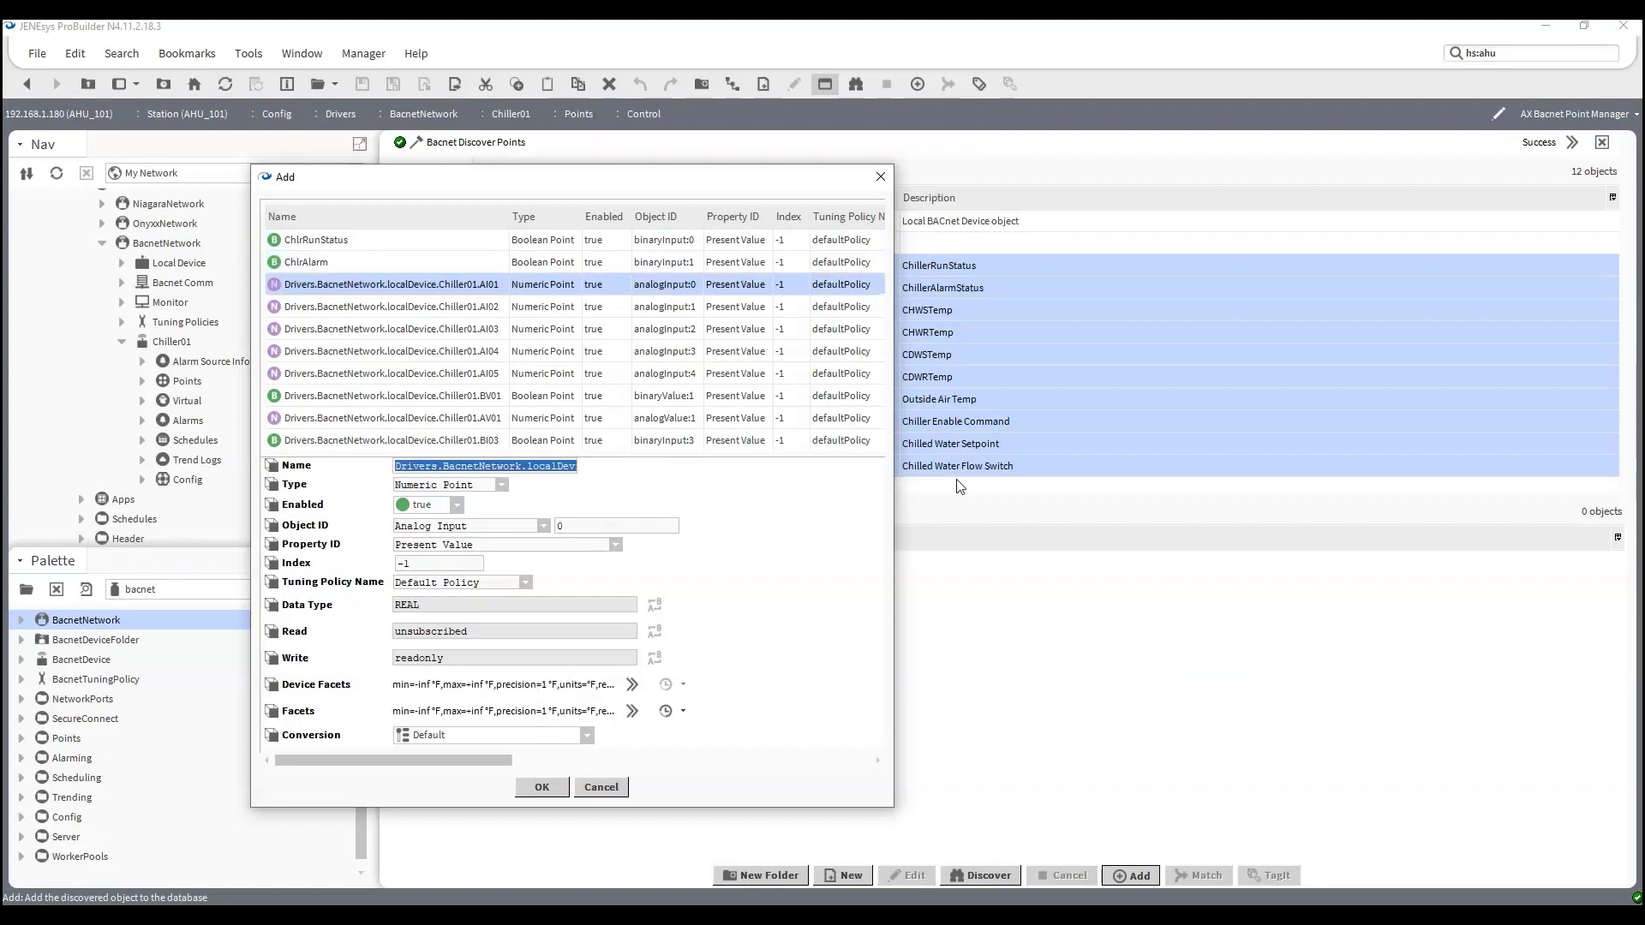
{"action": "type", "text": "ChwsTemp_Snsr"}
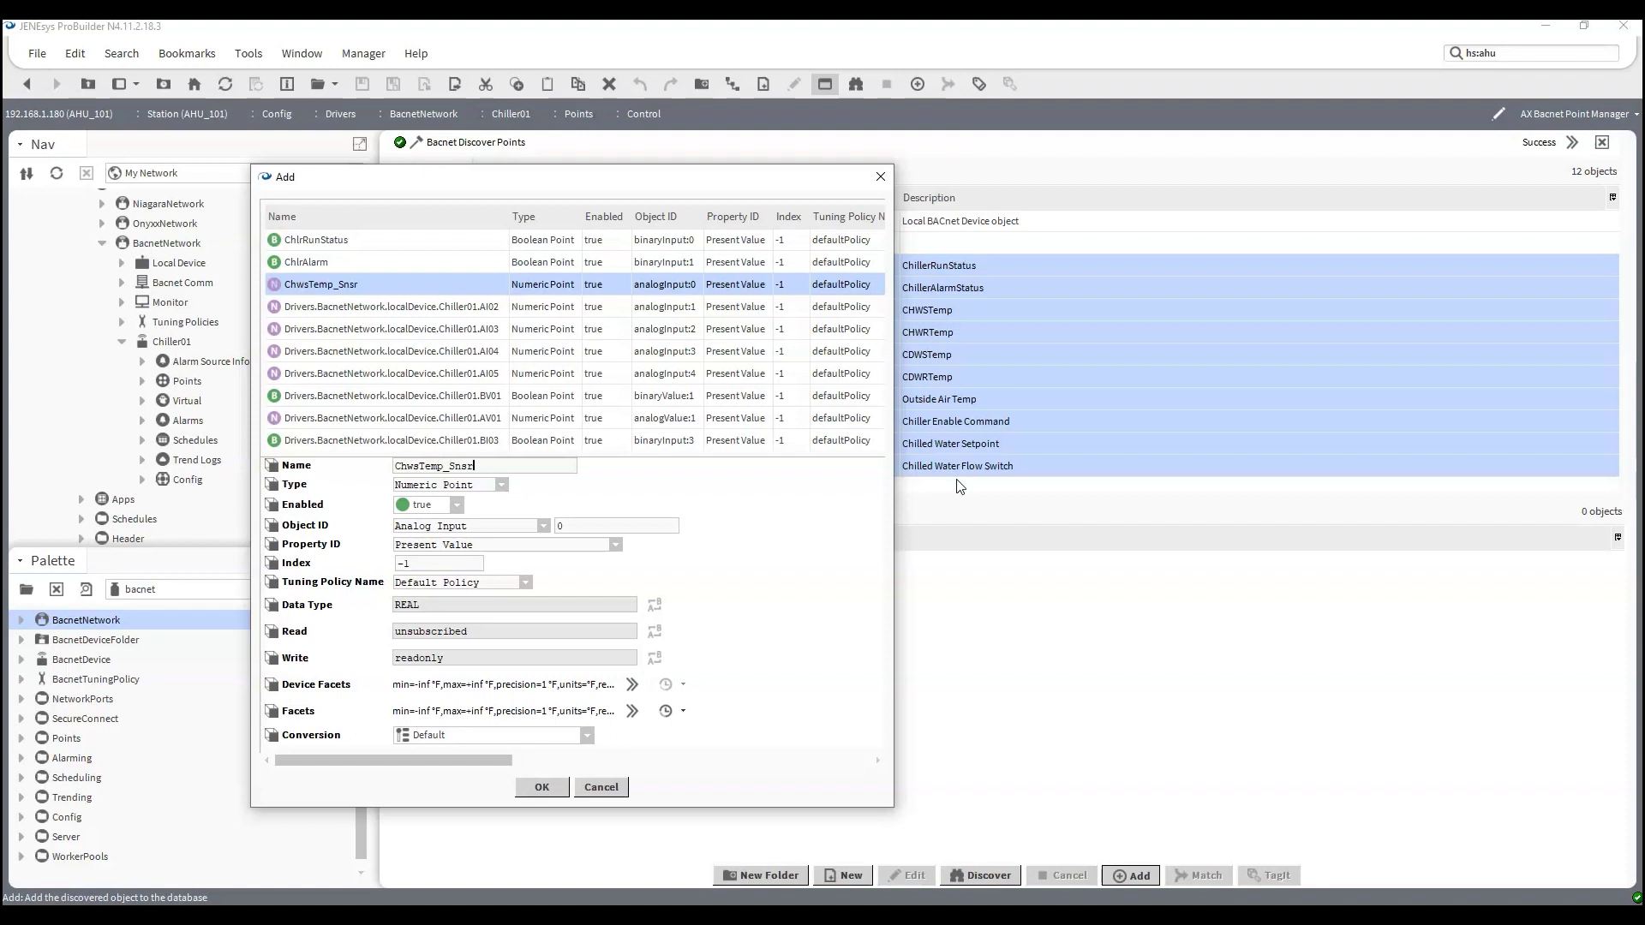
{"action": "key", "text": "Down"}
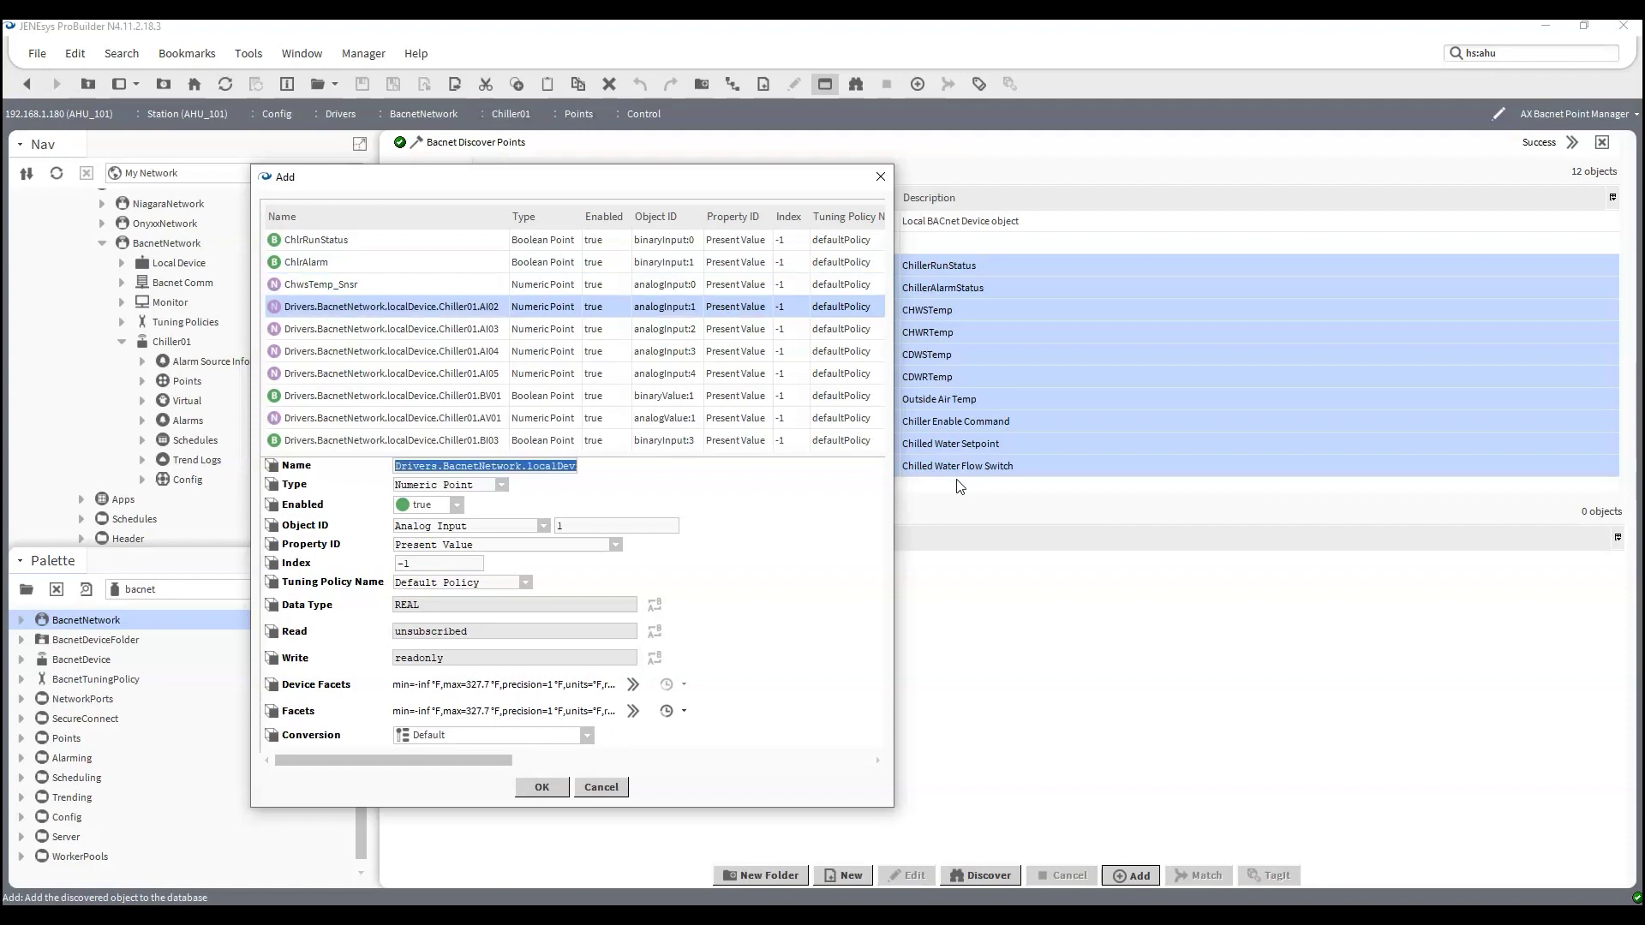
{"action": "type", "text": "ChwrTemp_Snsr"}
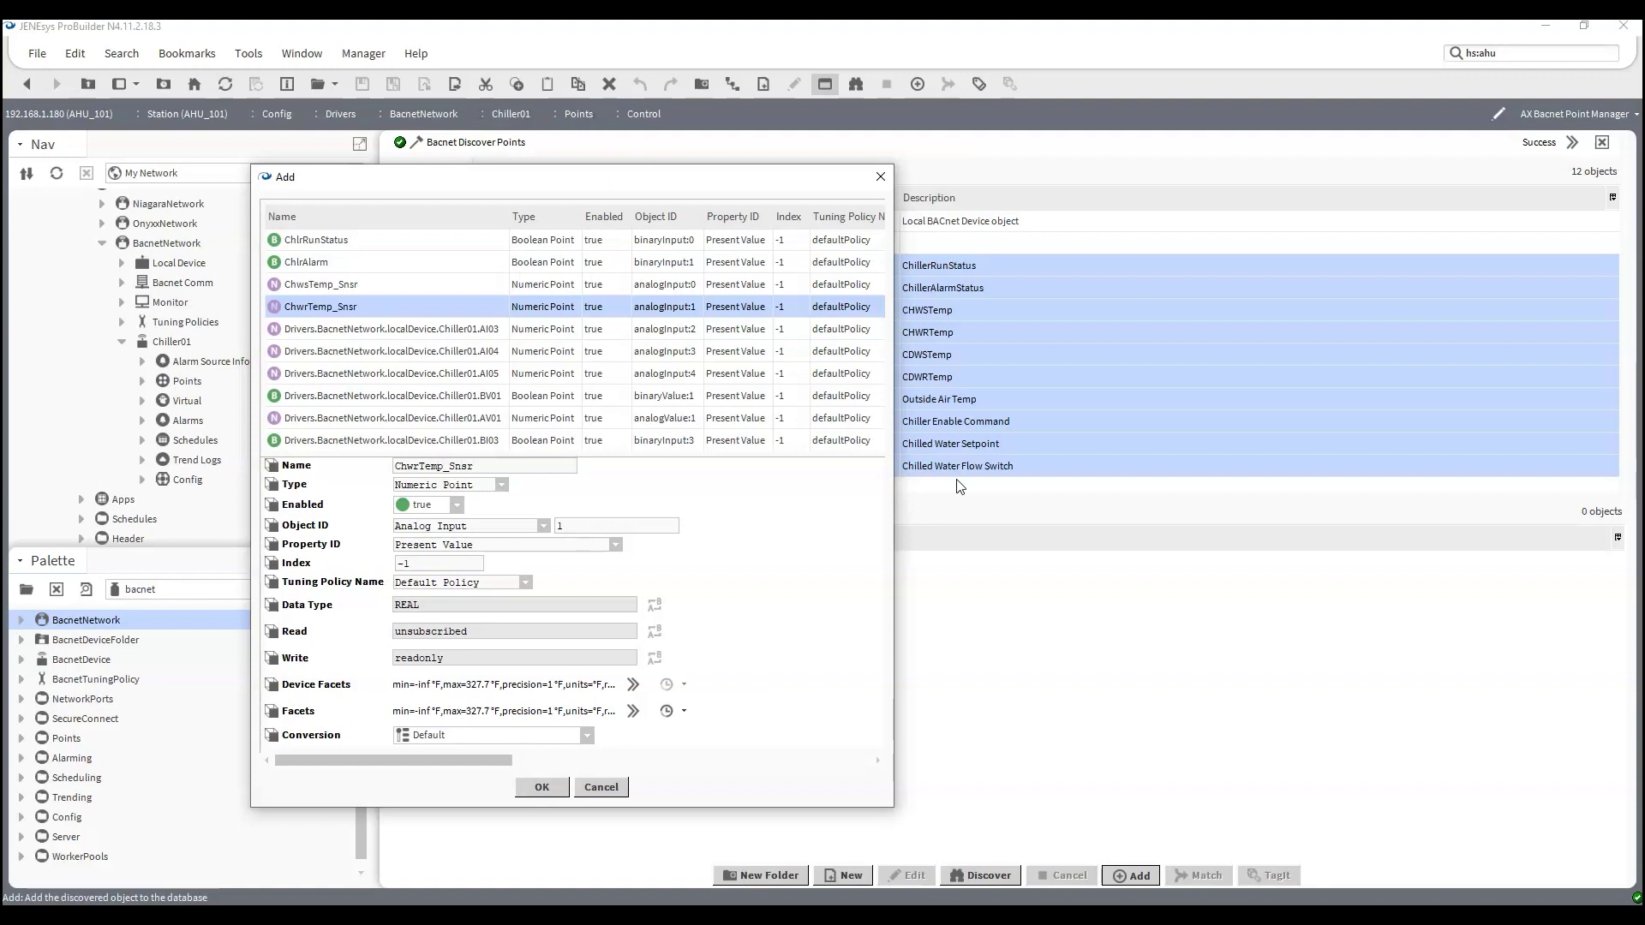
Name the condenser water temperature points AI03 and AI04 CdwsTemp_Snsr and CdwrTemp_Snsr
{"action": "key", "text": "Down"}
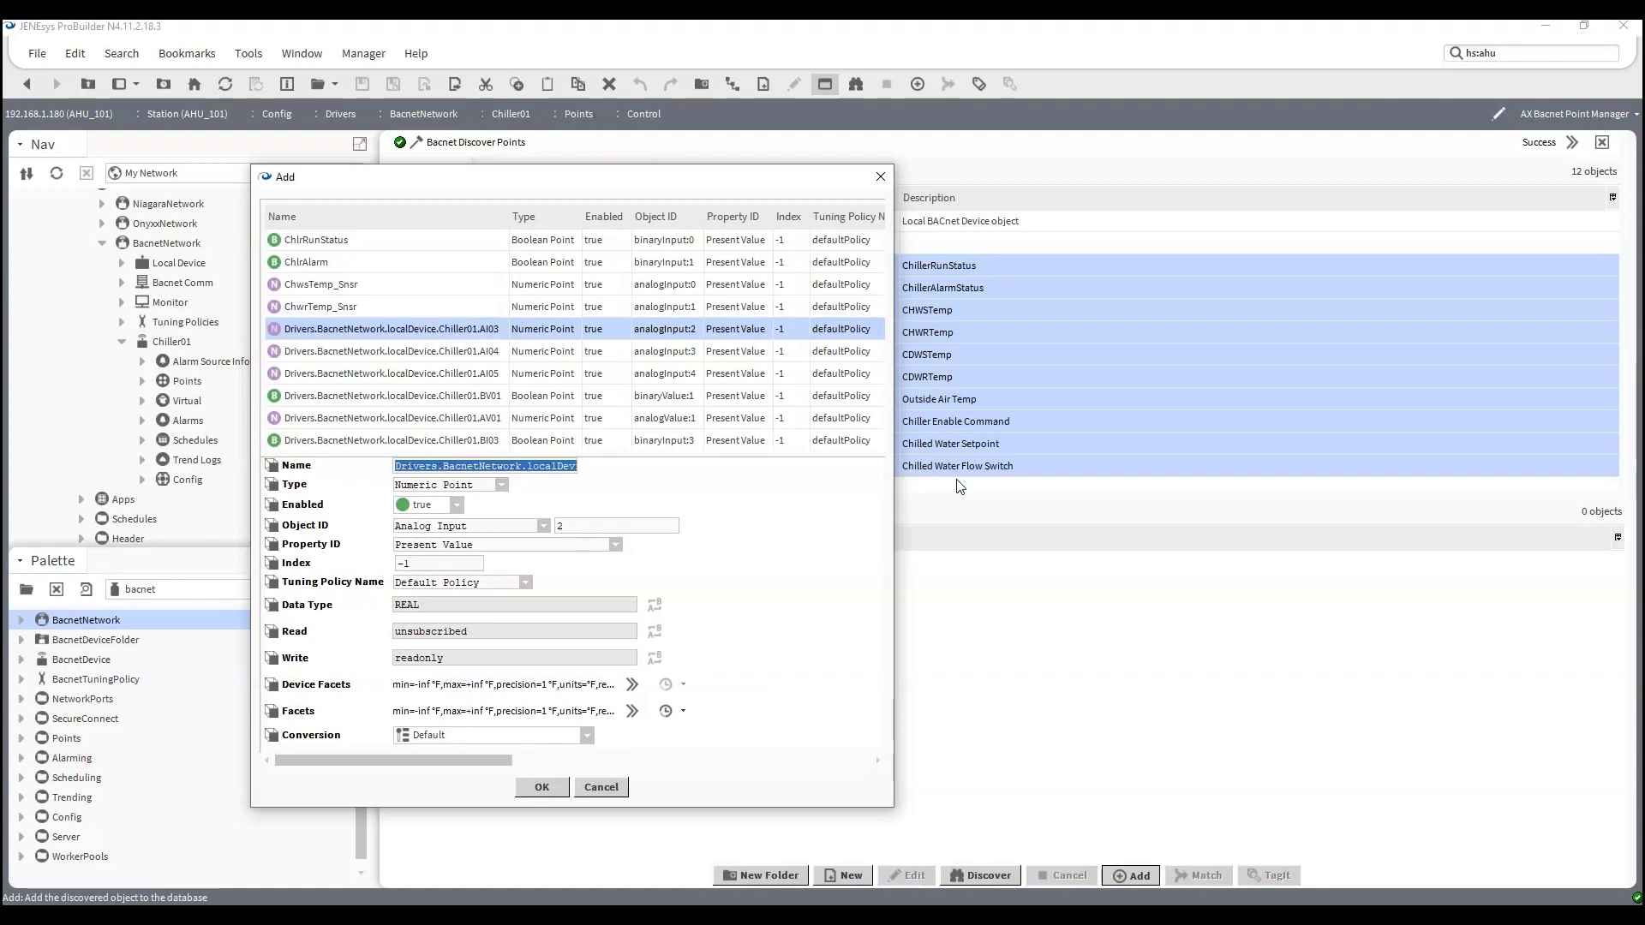
{"action": "type", "text": "C"}
{"action": "key", "text": "BackSpace"}
{"action": "type", "text": "dws"}
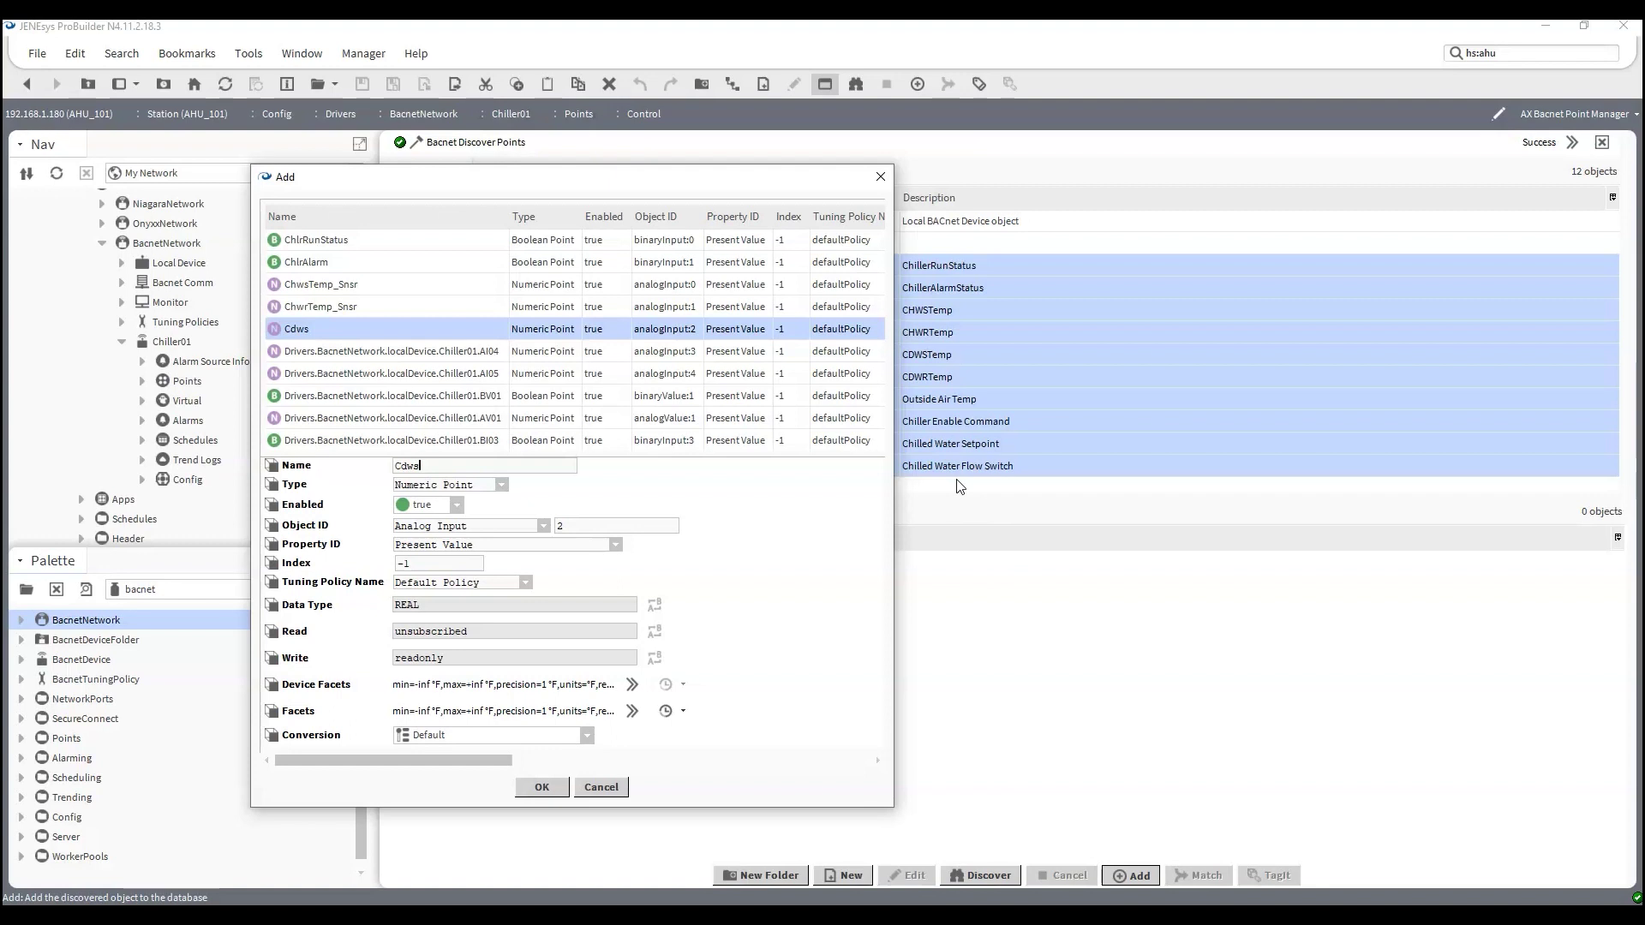
{"action": "type", "text": "Temp_Snsr"}
{"action": "key", "text": "Down"}
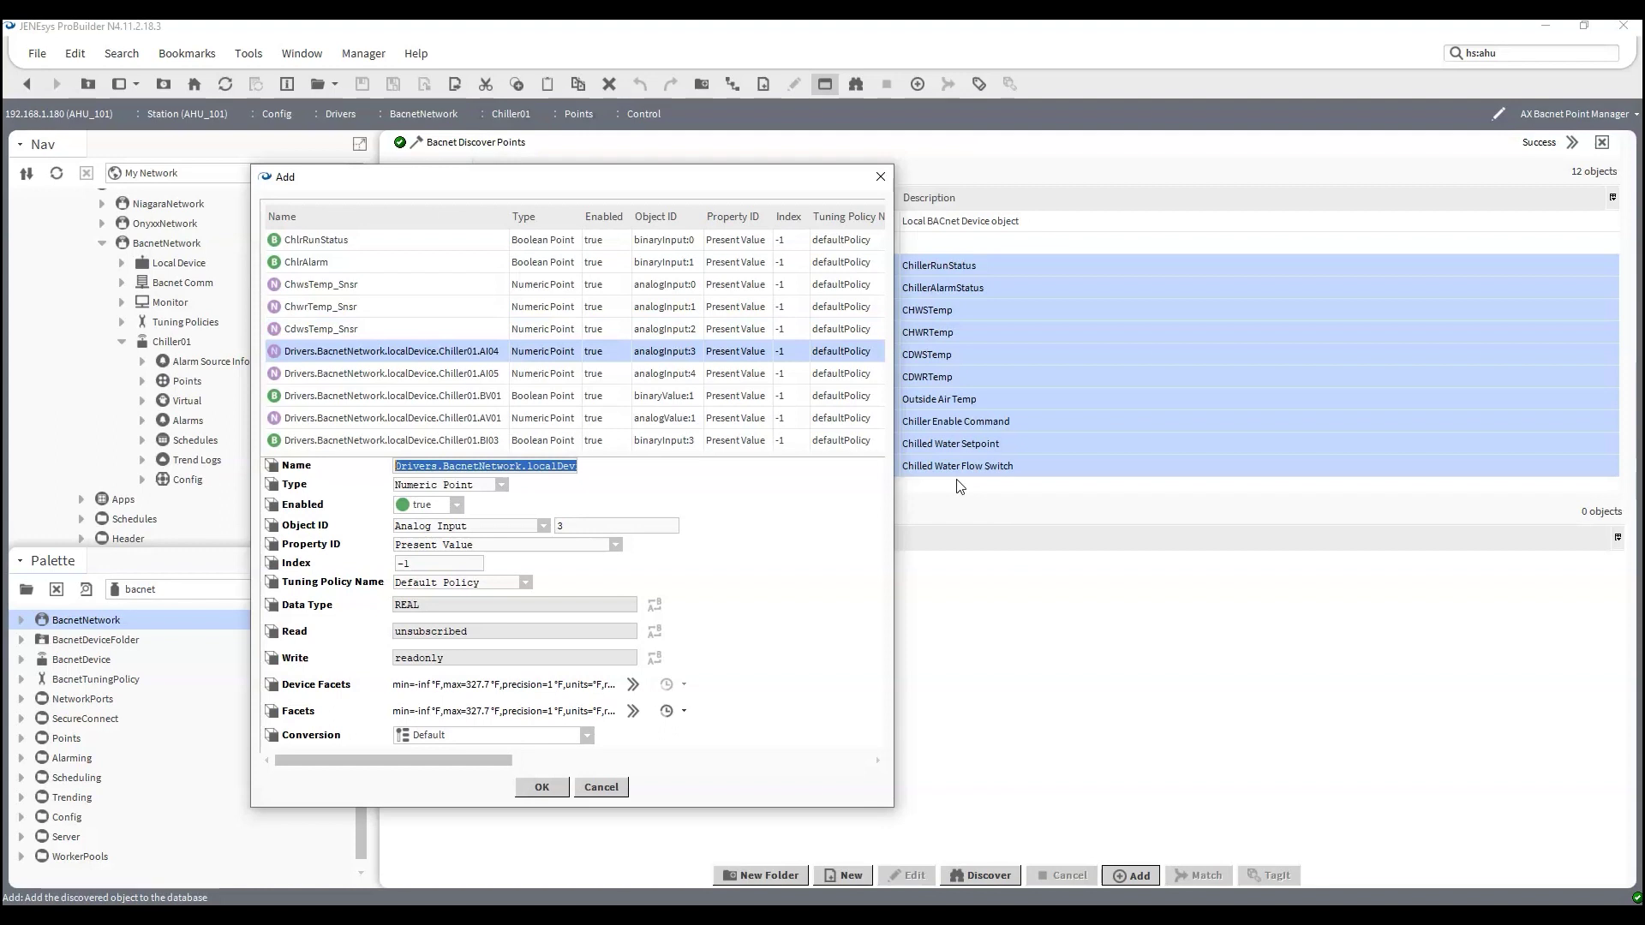
{"action": "type", "text": "Cd"}
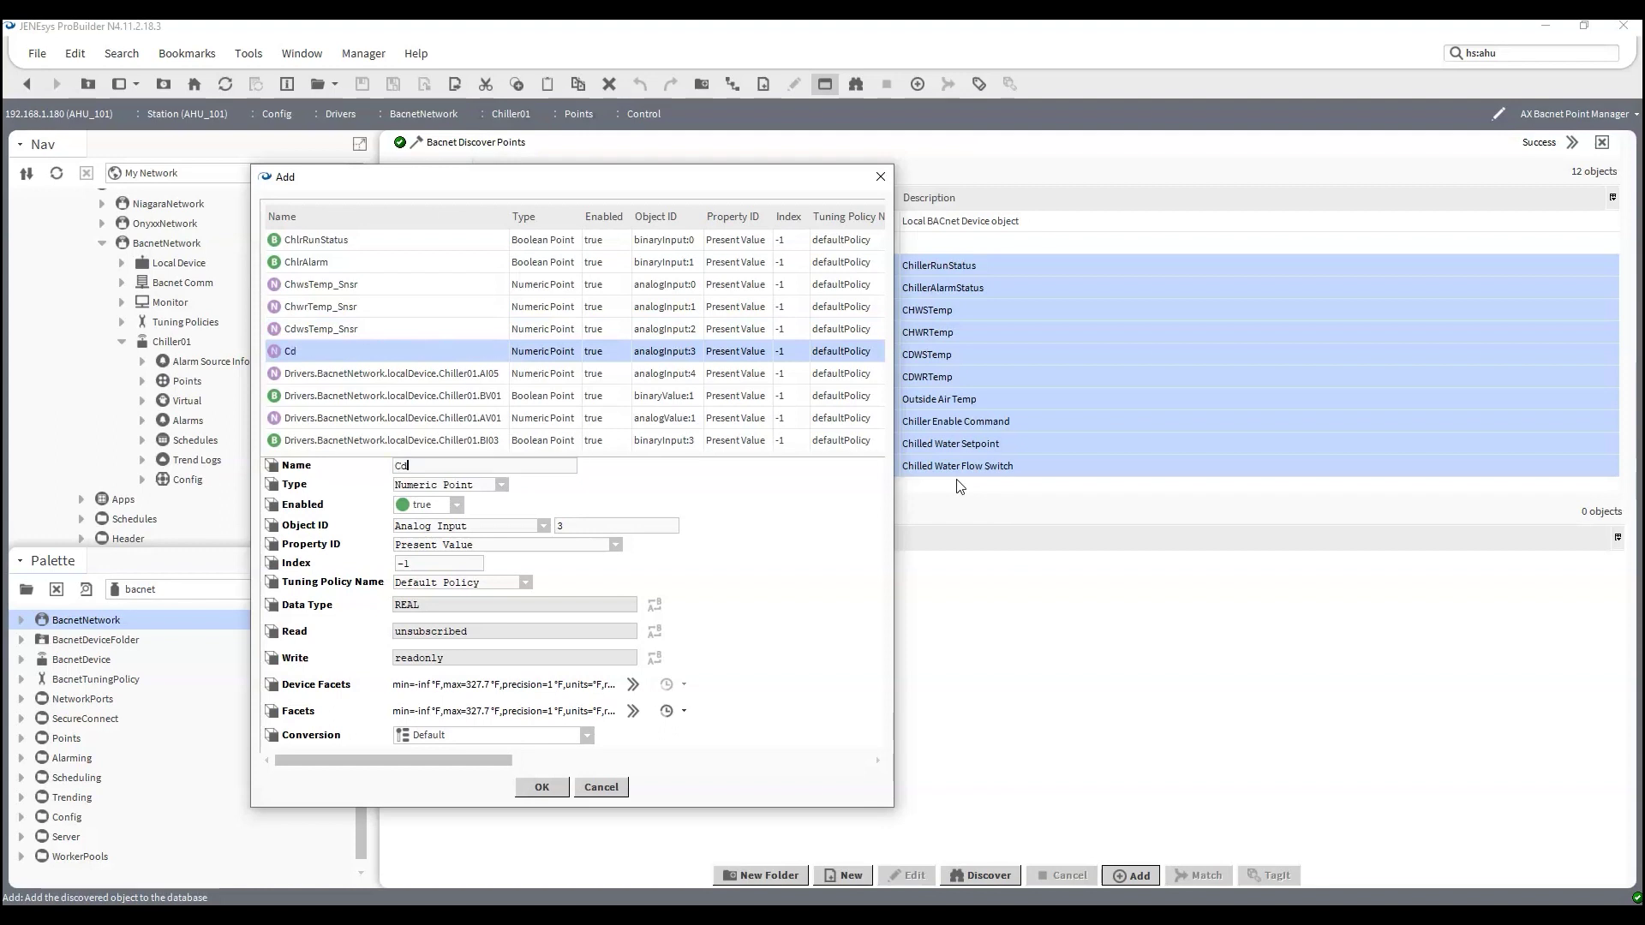
{"action": "type", "text": "wrTemp_)"}
{"action": "key", "text": "BackSpace"}
{"action": "type", "text": "Snsr"}
{"action": "key", "text": "Return"}
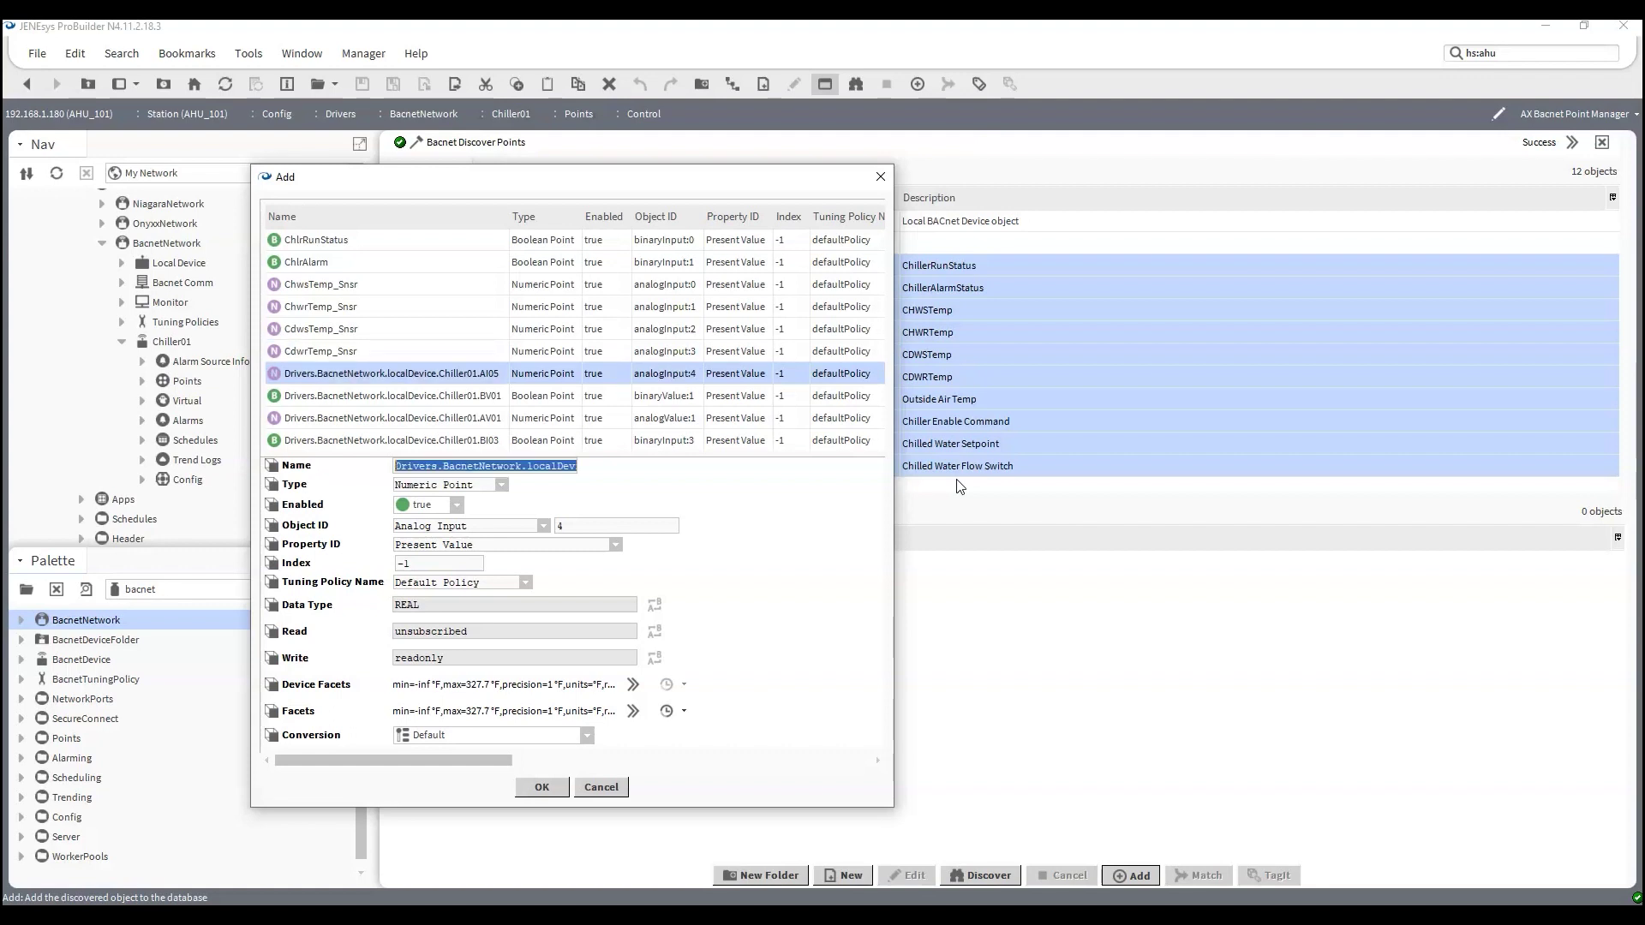
Name the outside air temperature point AI05 OaTemp_Snsr
{"action": "type", "text": "OaT"}
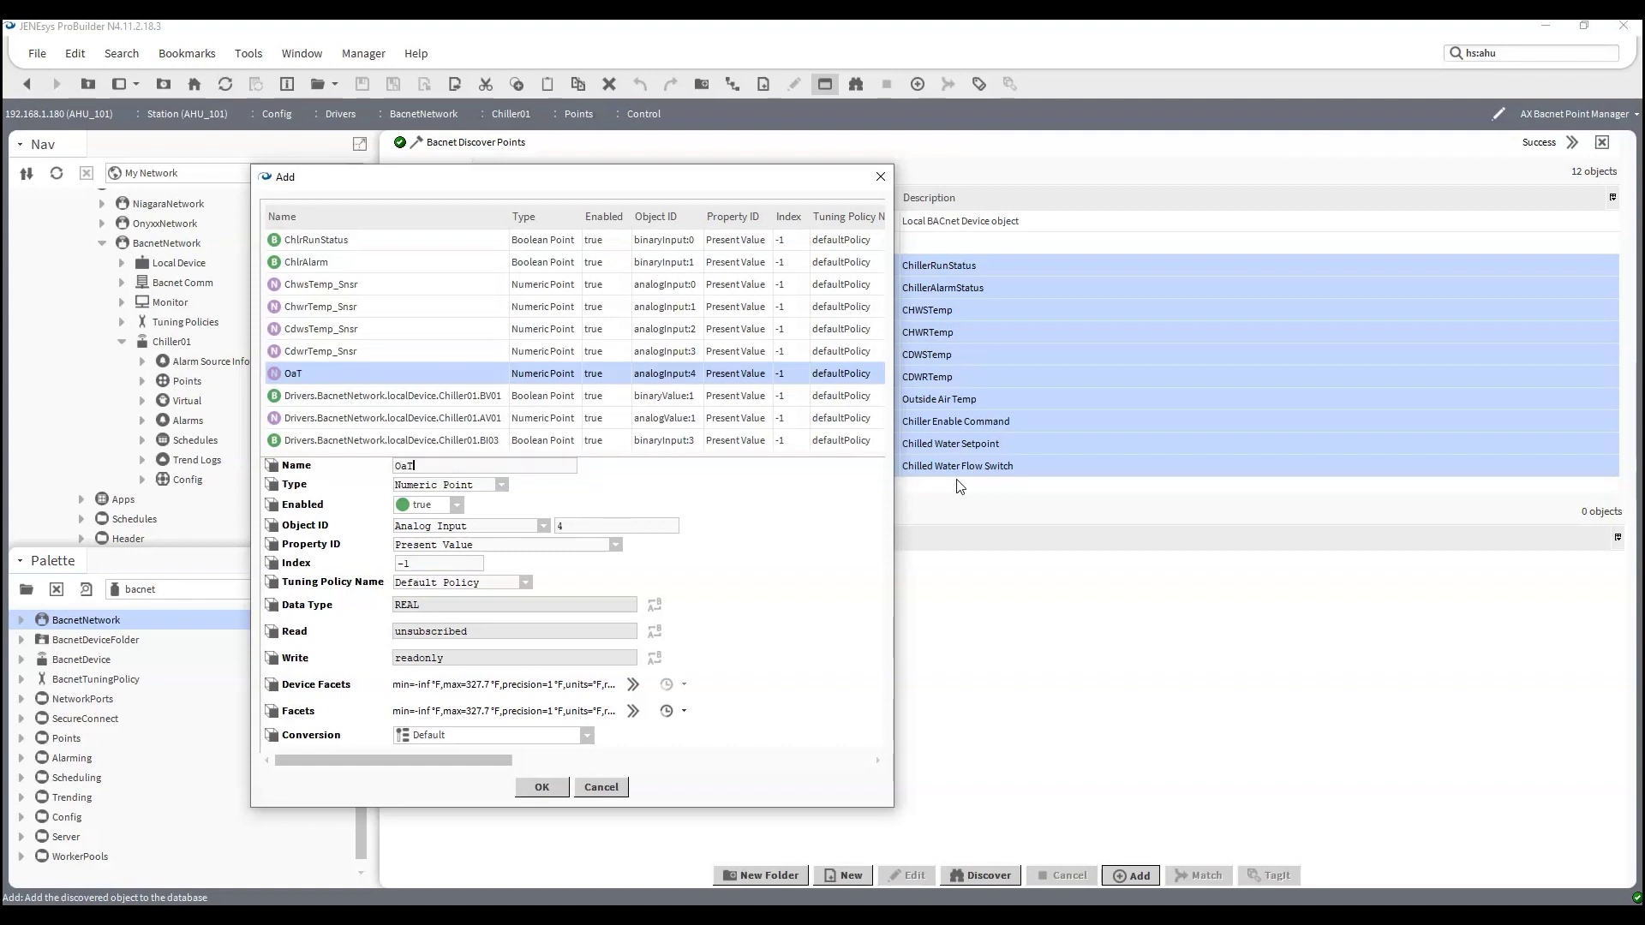
{"action": "type", "text": "emp_Snsr"}
{"action": "key", "text": "Return"}
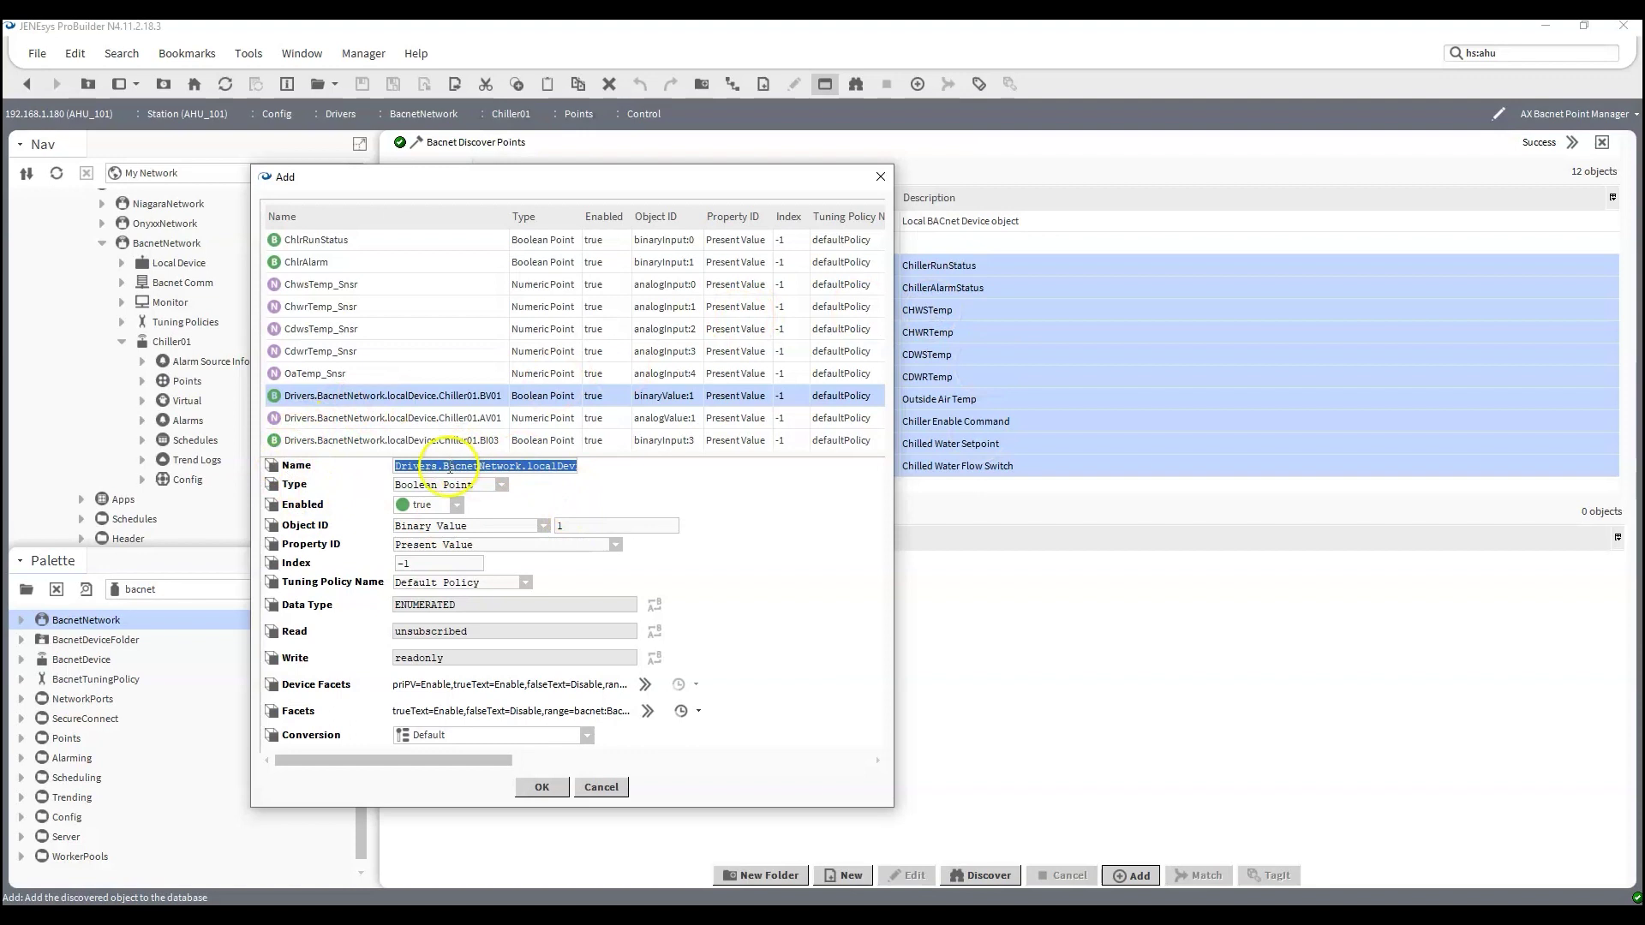
Change the BV01 chiller enable command point's type to Boolean Writable and set Enabled to true
{"action": "left_click", "coordinate": [502, 485]}
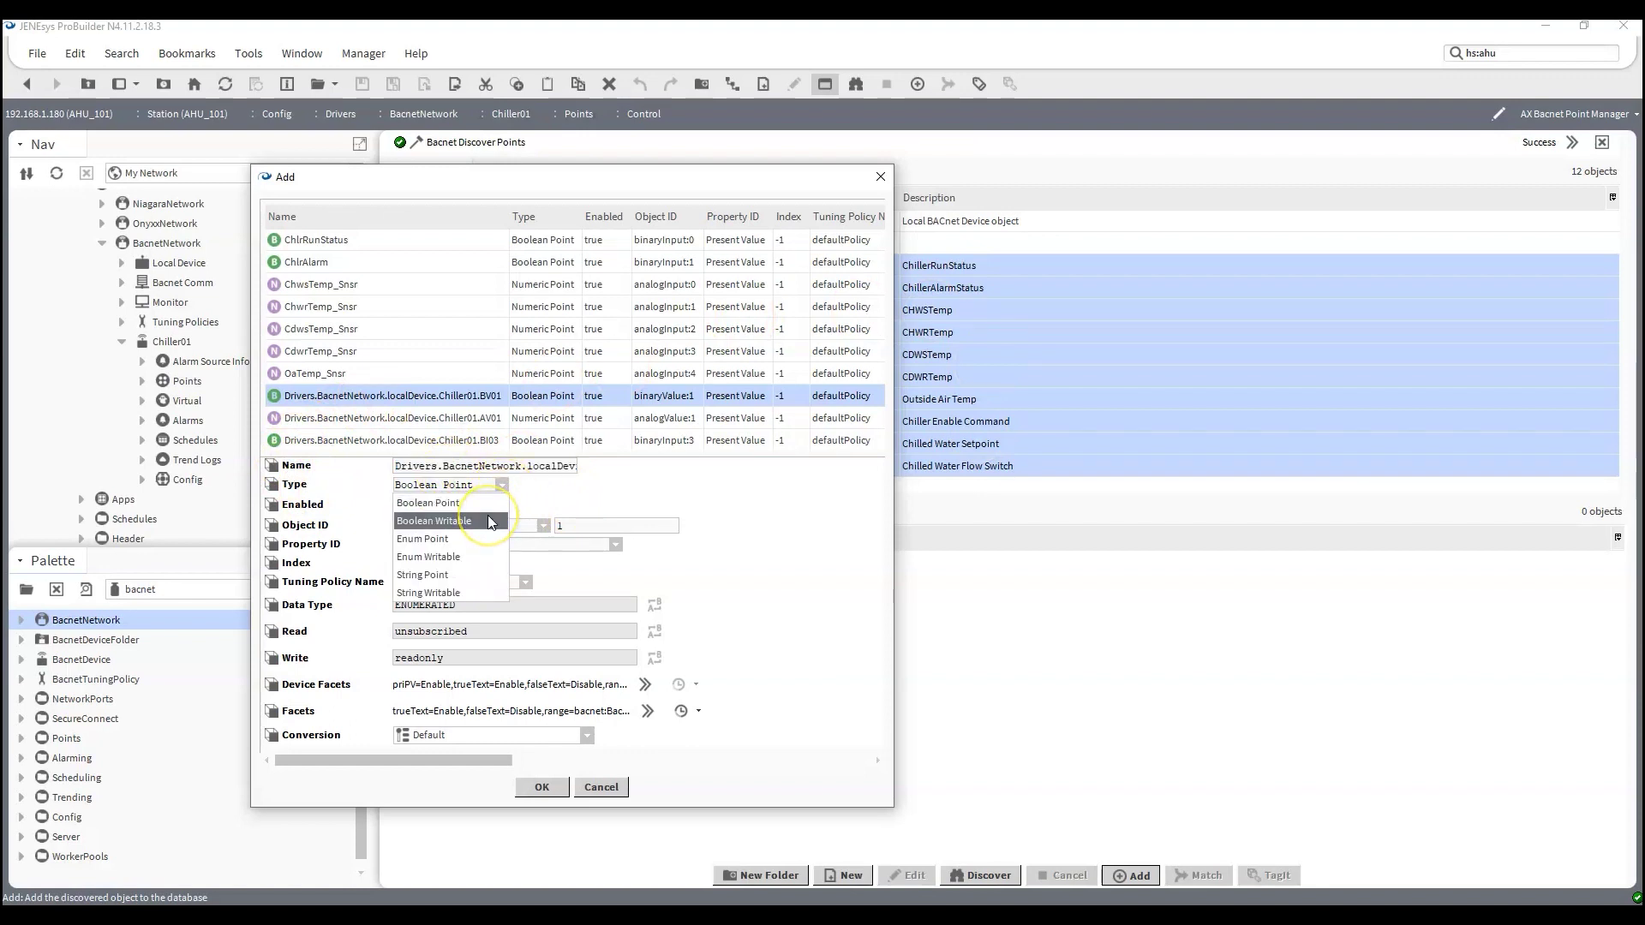
{"action": "left_click", "coordinate": [491, 521]}
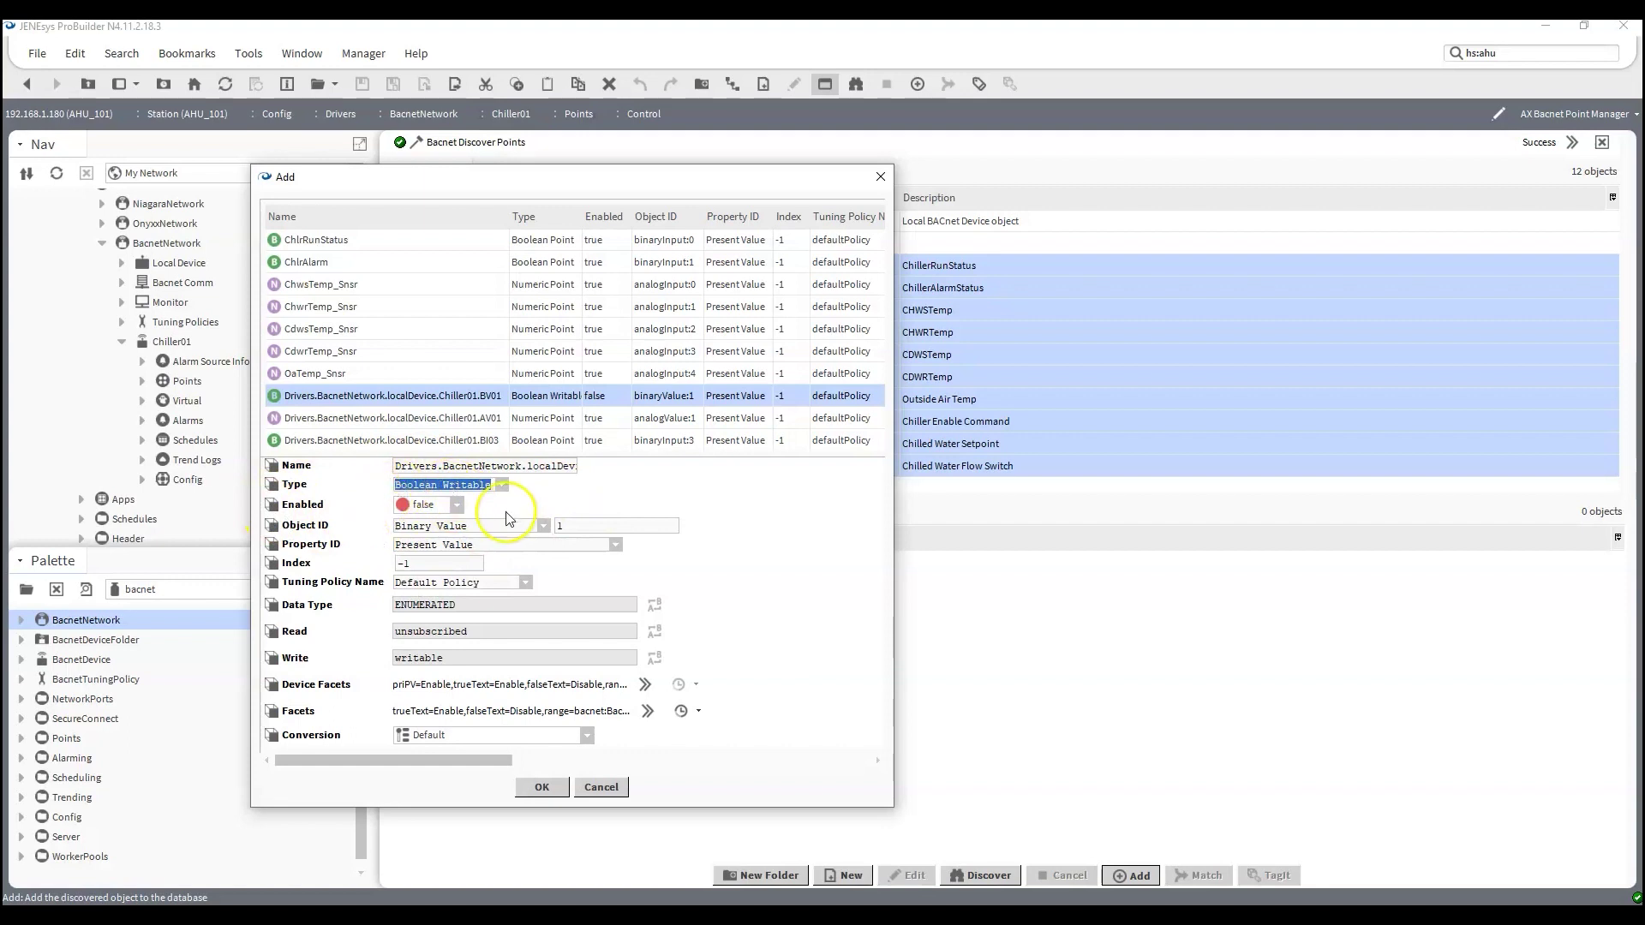
{"action": "left_click", "coordinate": [458, 504]}
{"action": "left_click", "coordinate": [439, 541]}
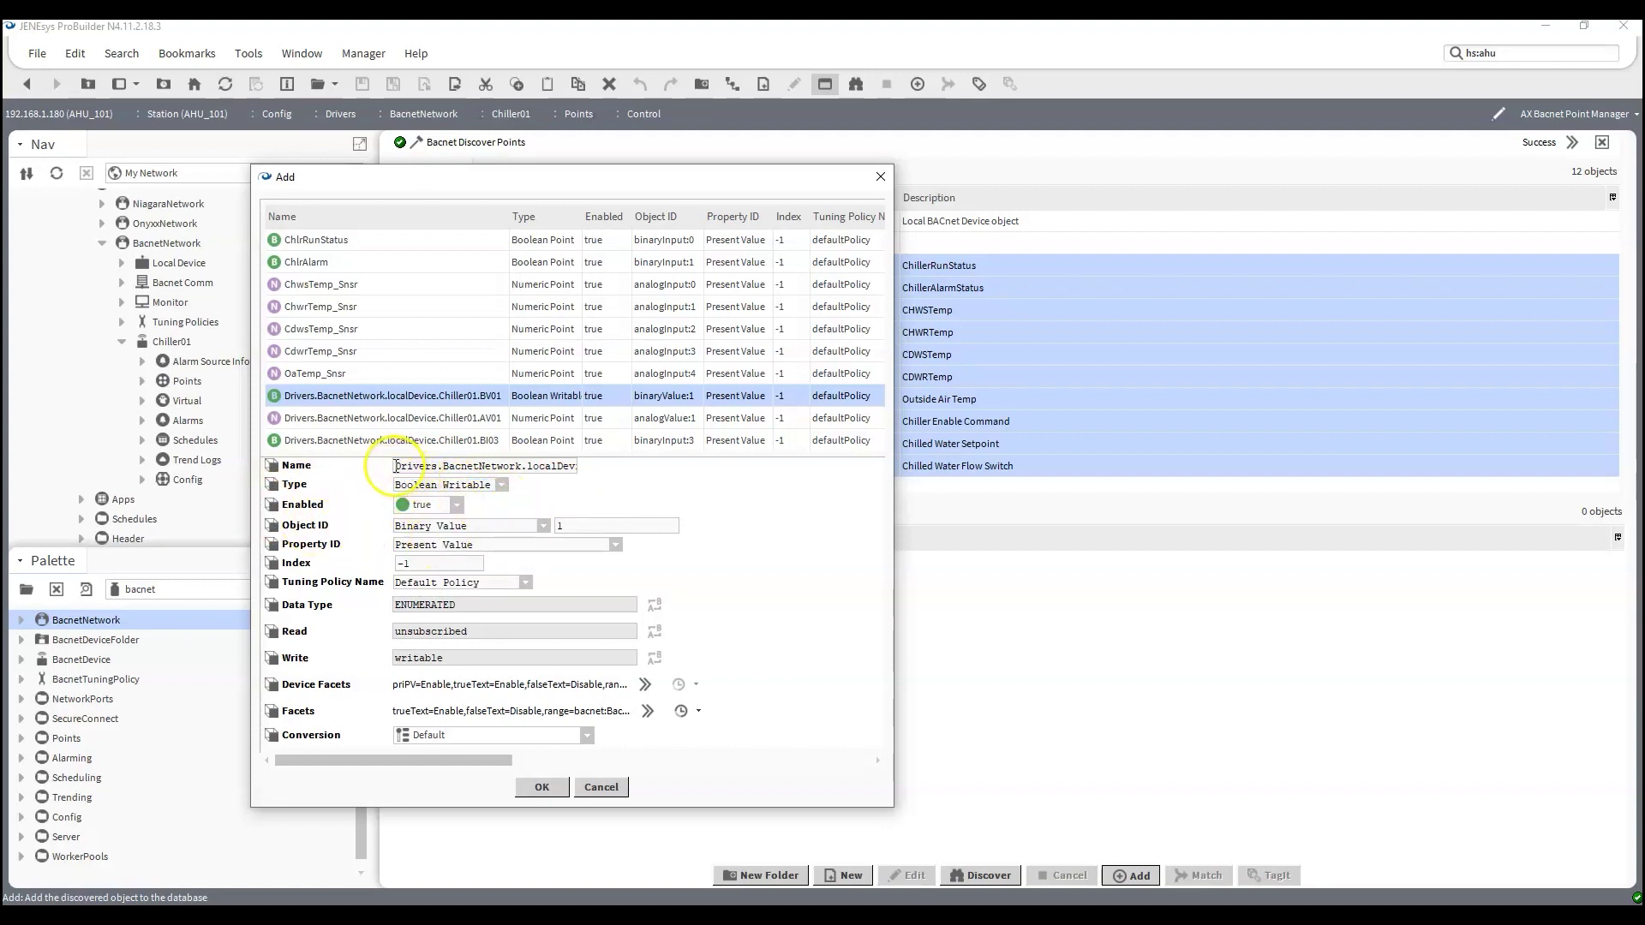
Name the BV01 chiller enable command point ChlrEnableCmd and the AV01 chilled water setpoint point ChwsSetpt
{"action": "left_click_drag", "start_coordinate": [396, 466], "coordinate": [584, 474]}
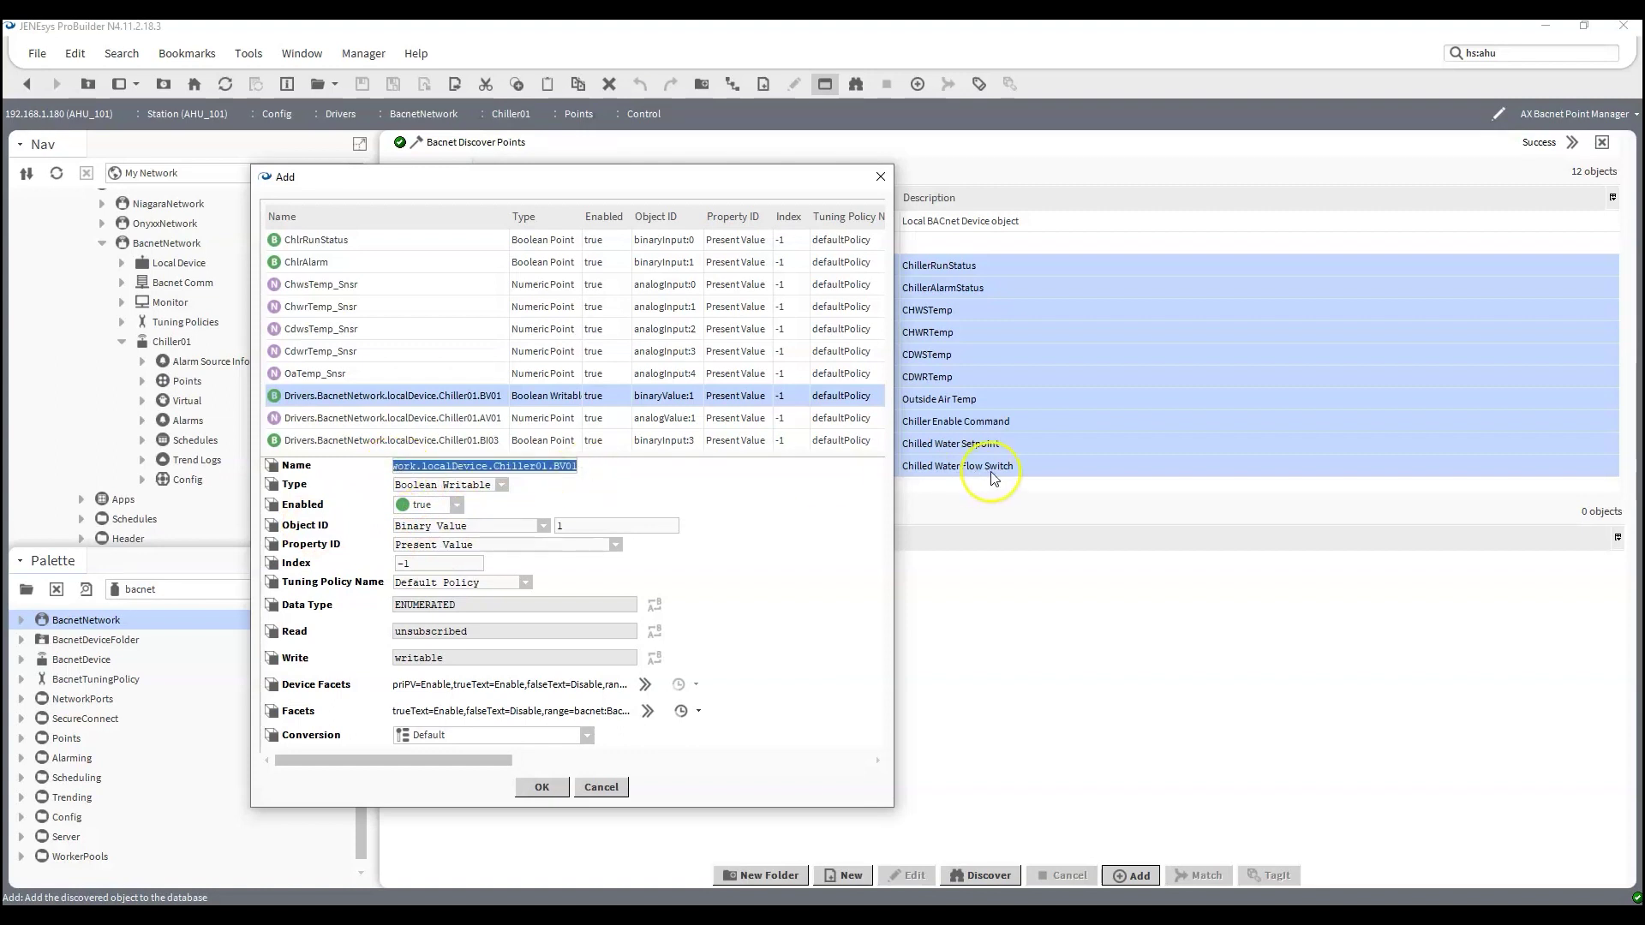
{"action": "type", "text": "ChlrEnableCmd"}
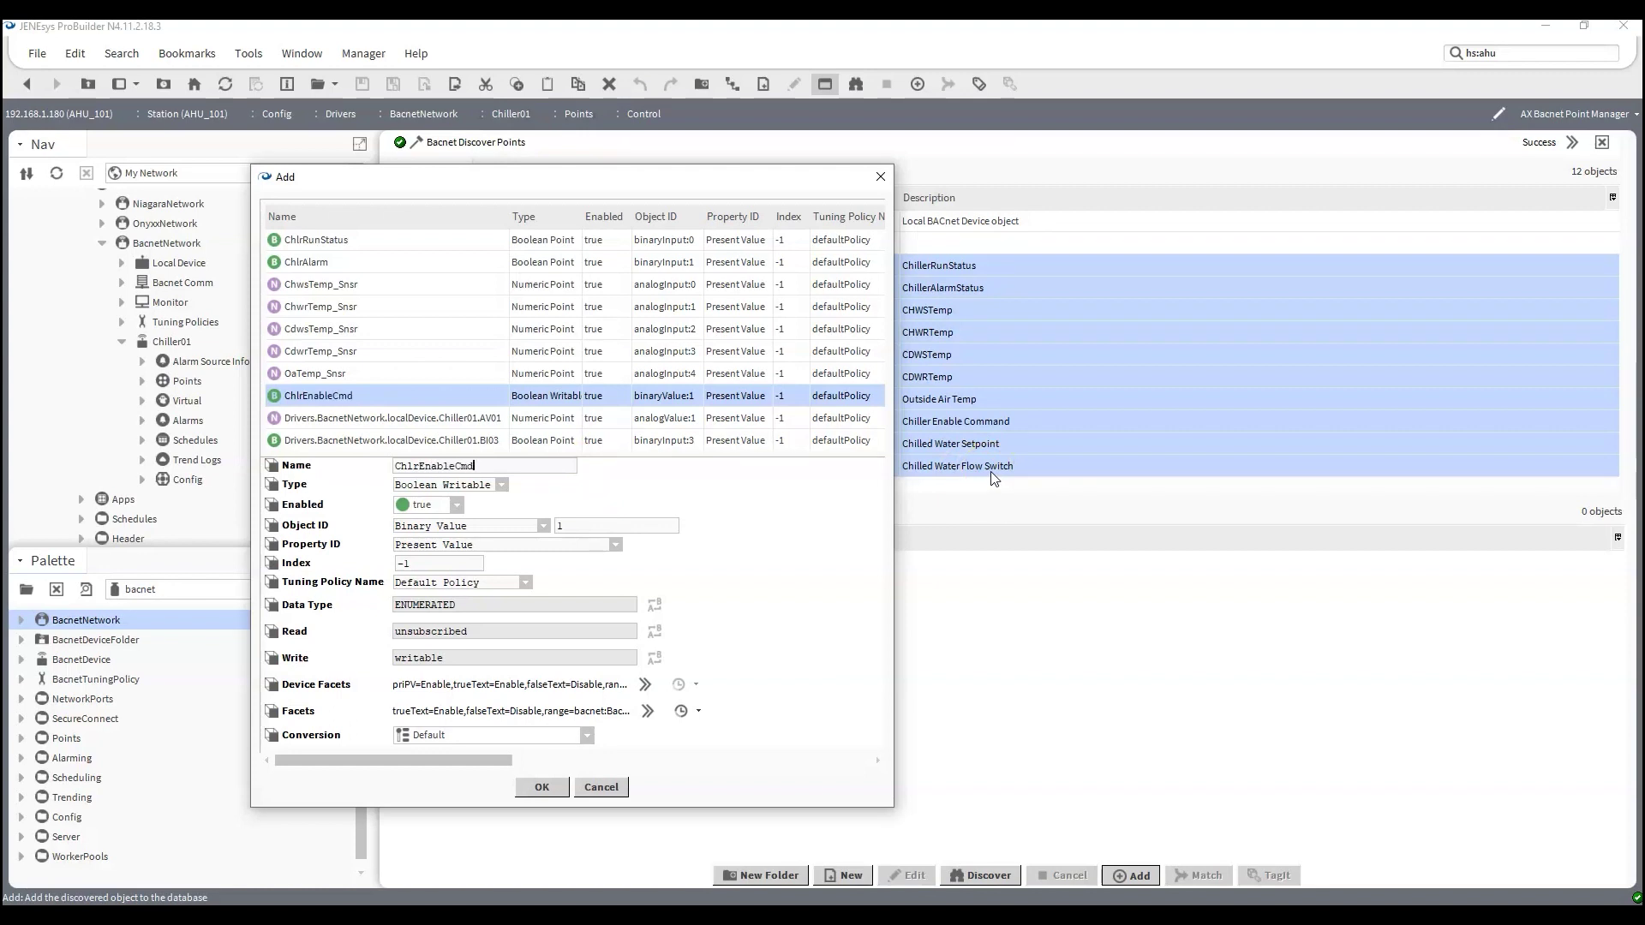
{"action": "key", "text": "Down"}
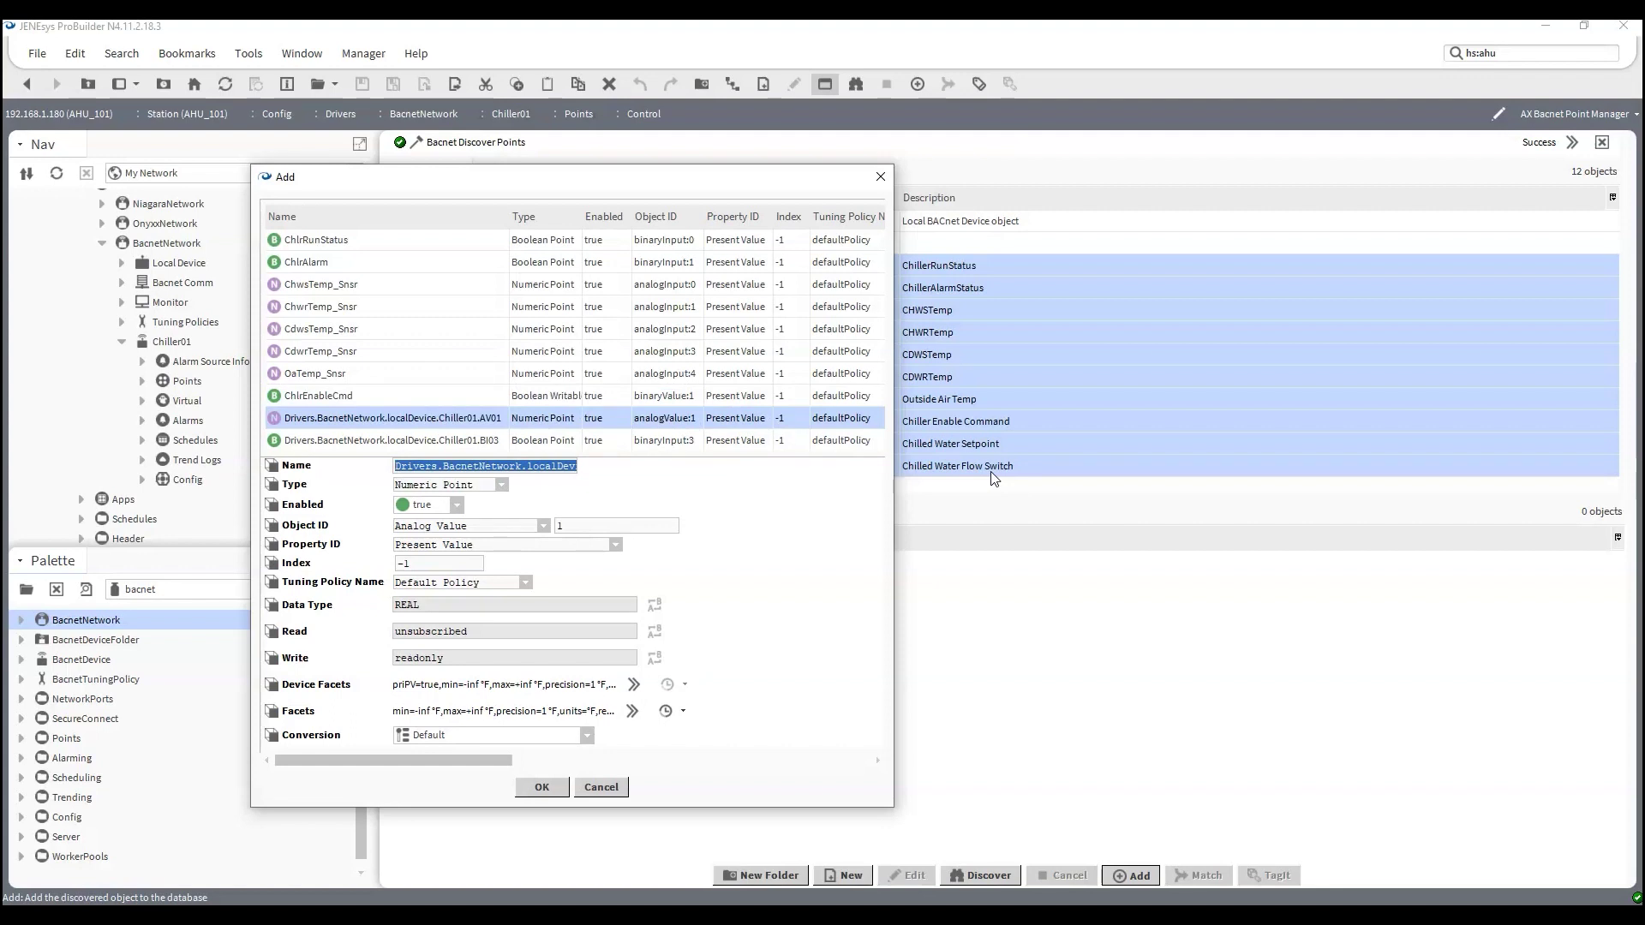
{"action": "type", "text": "Chwsw"}
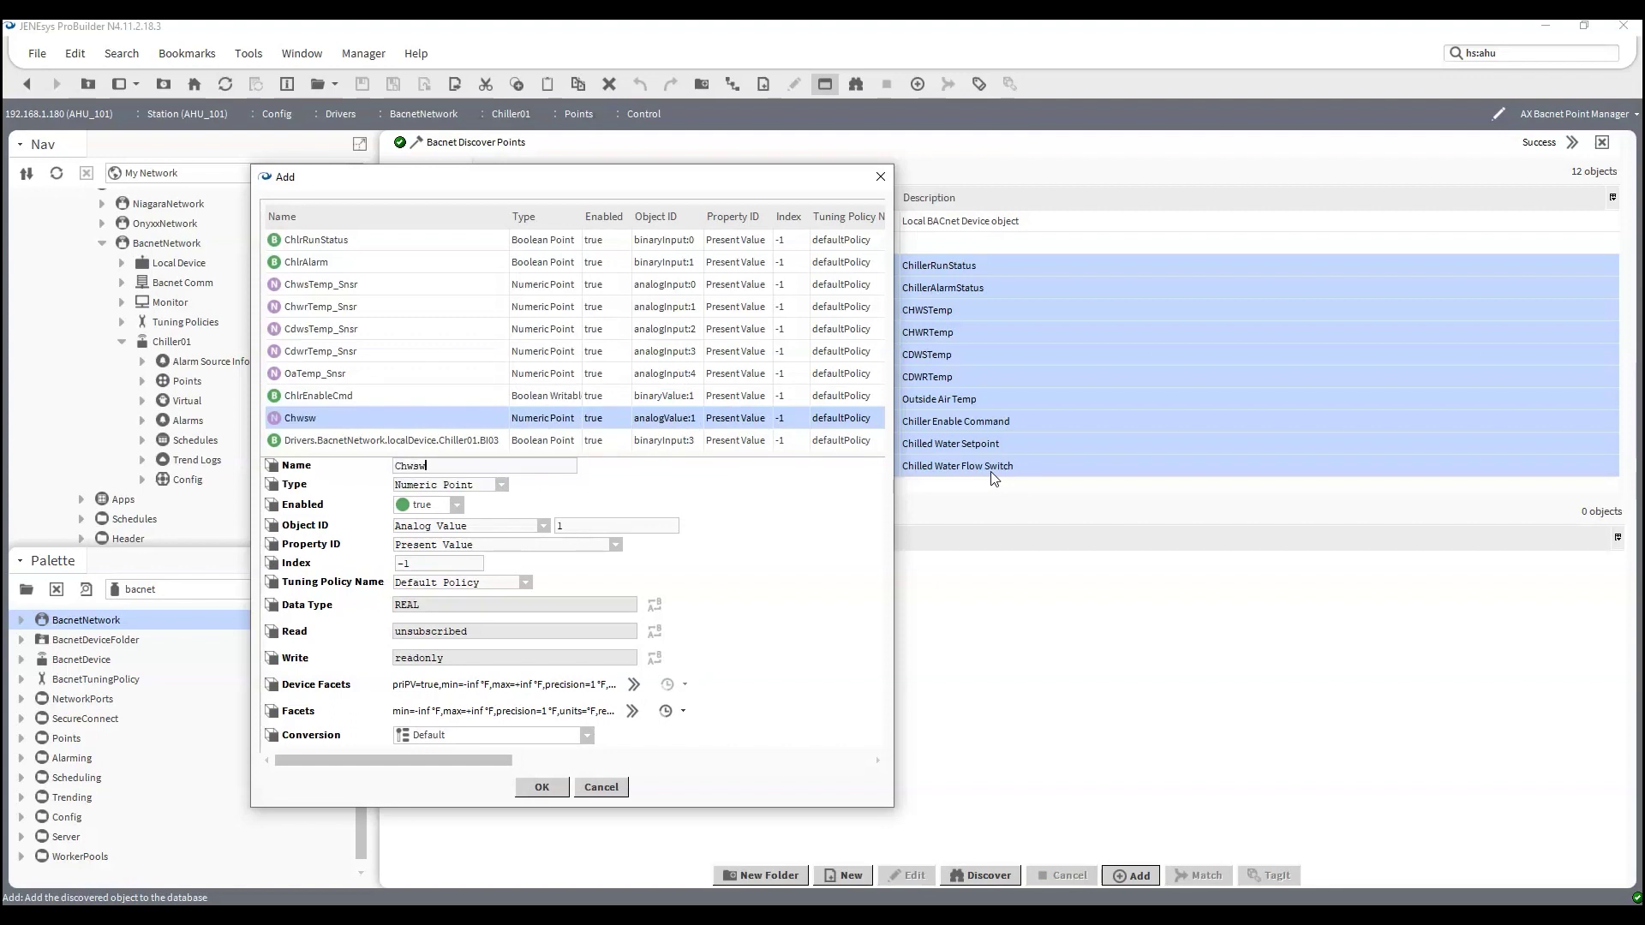
{"action": "key", "text": "BackSpace"}
{"action": "type", "text": "Setpt"}
Change the ChwsSetpt point's type to Numeric Writable and set Enabled to true
{"action": "left_click", "coordinate": [502, 486]}
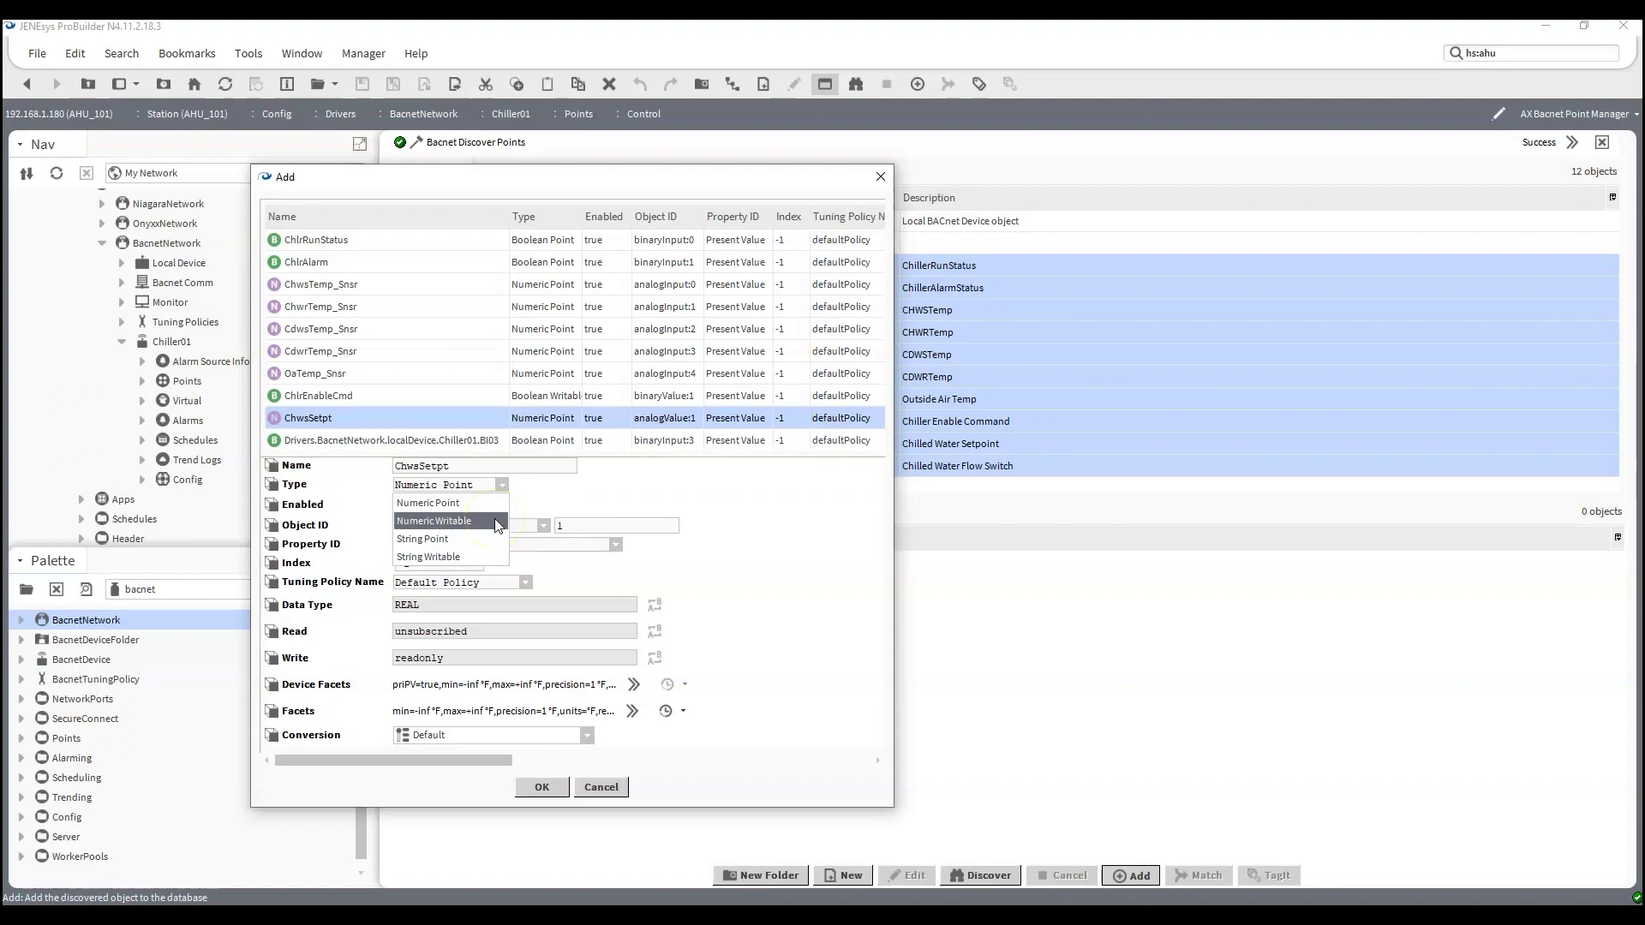
{"action": "left_click", "coordinate": [495, 521]}
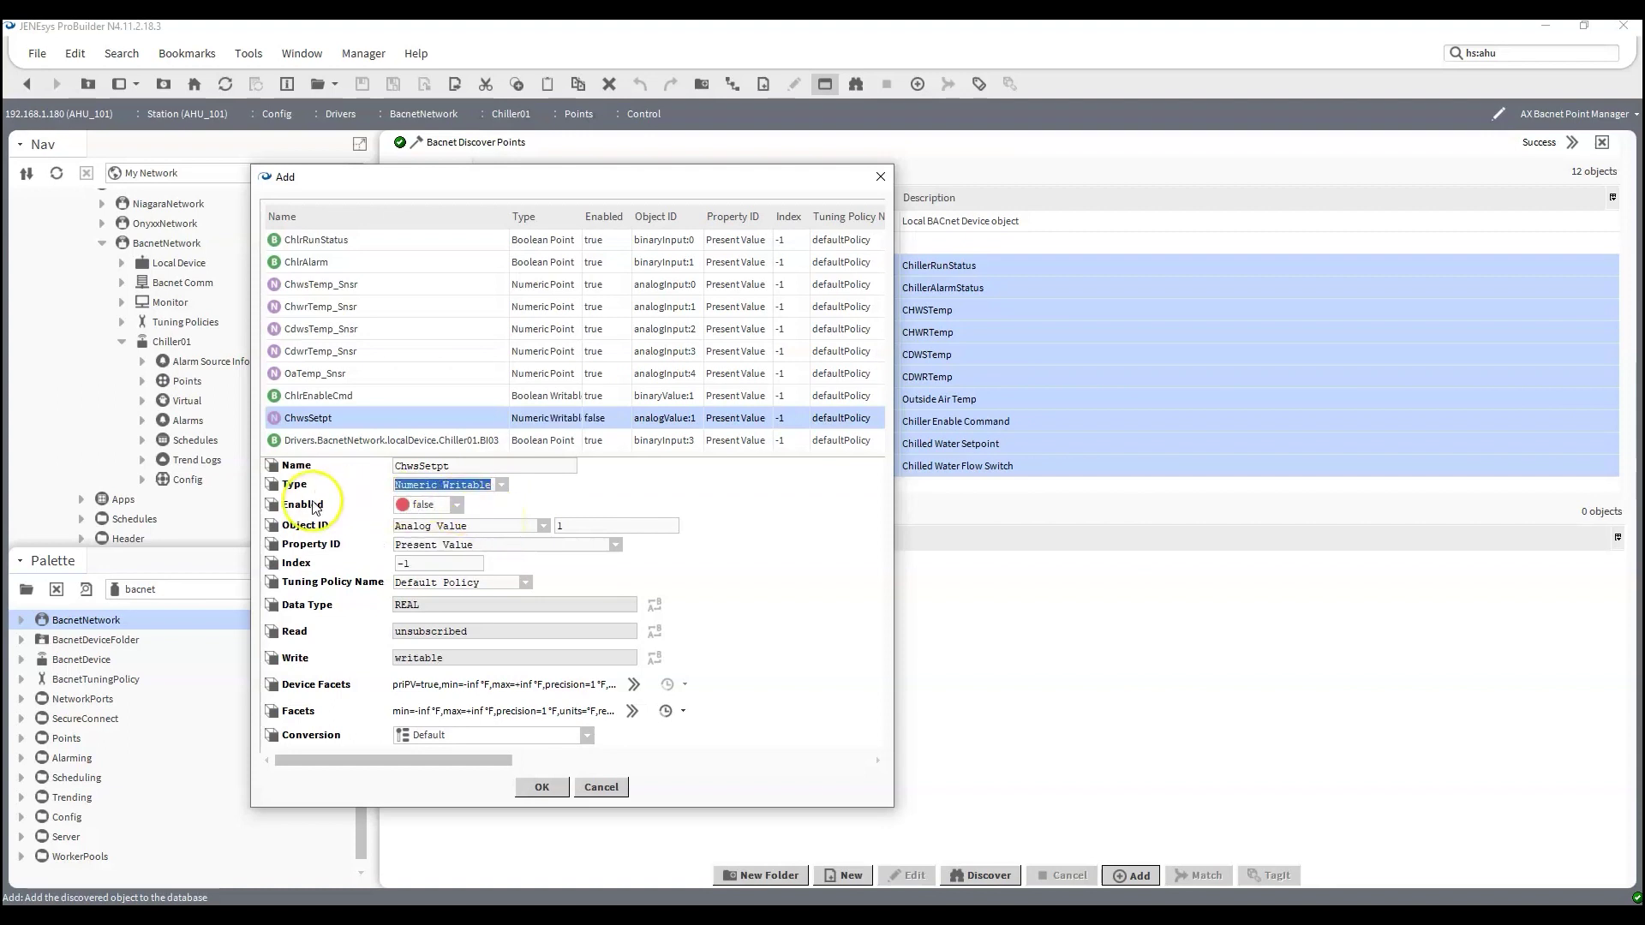
{"action": "left_click", "coordinate": [457, 504]}
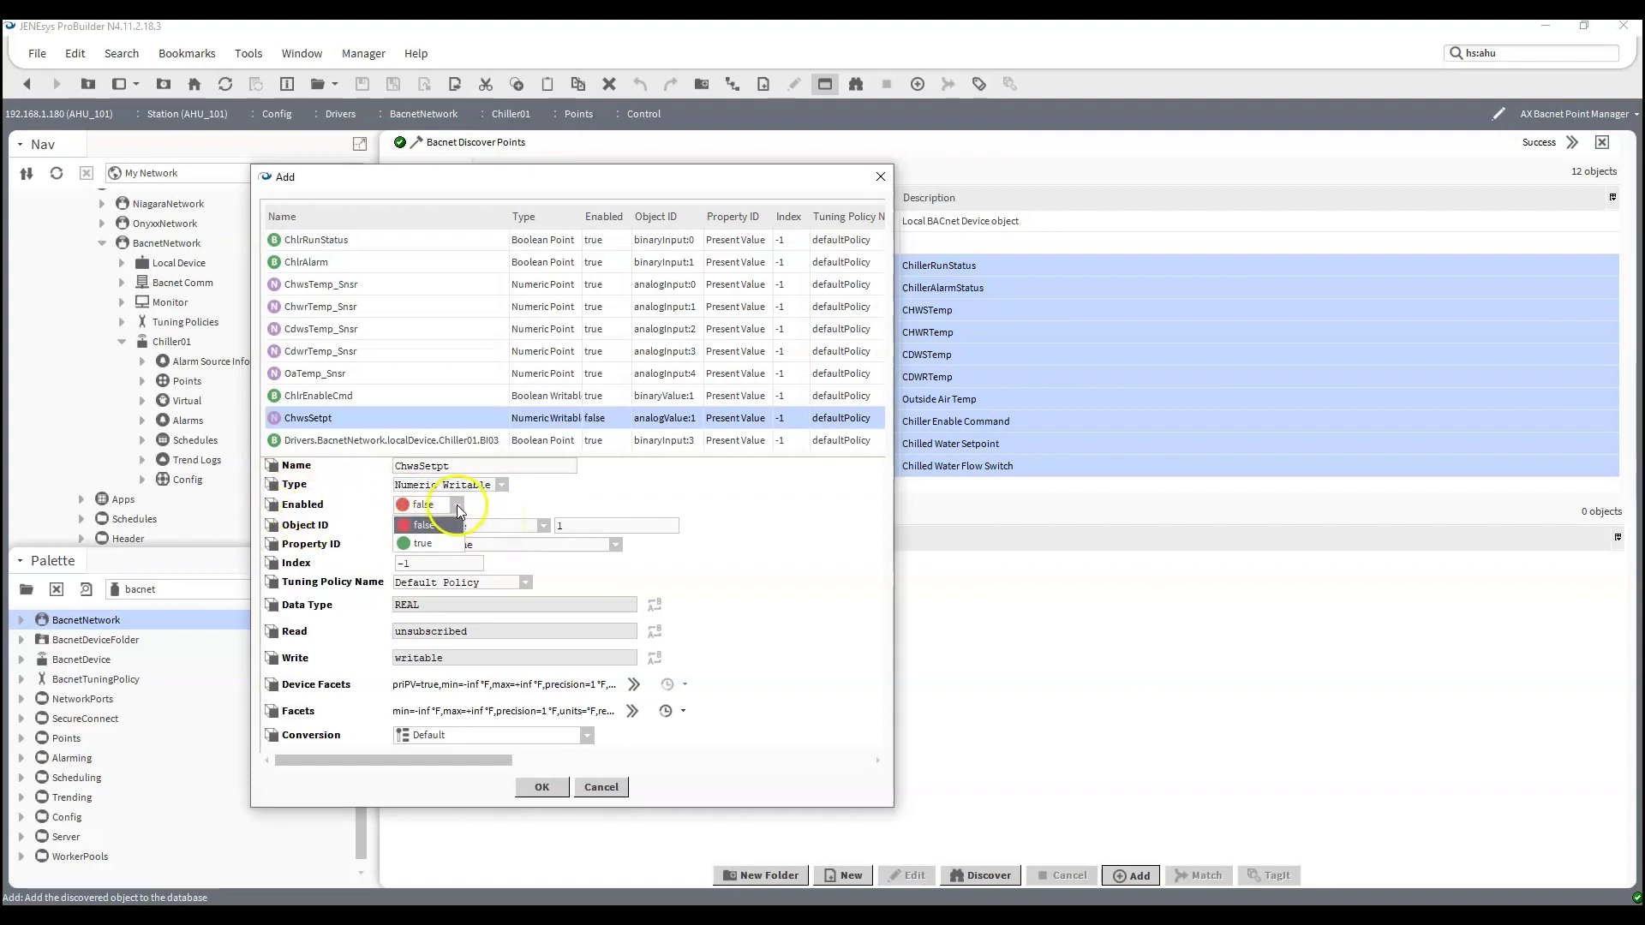
{"action": "left_click", "coordinate": [454, 542]}
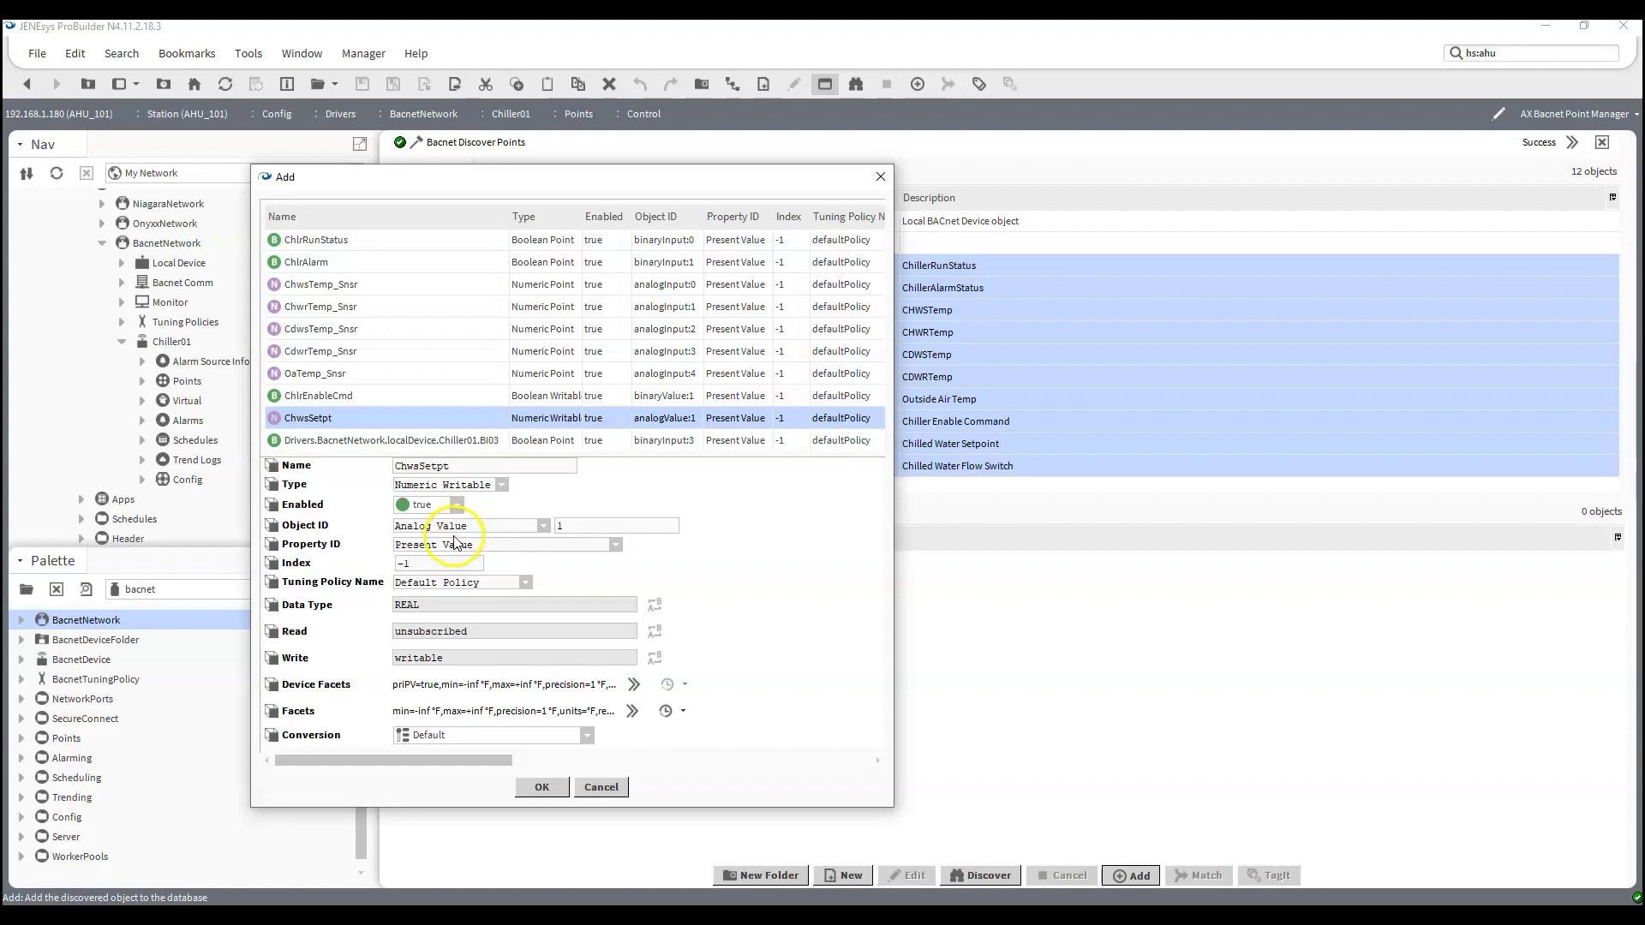
Name the BI03 chilled water flow switch point ChwFlowSwitch and add all the configured points to the database
{"action": "left_click", "coordinate": [420, 441]}
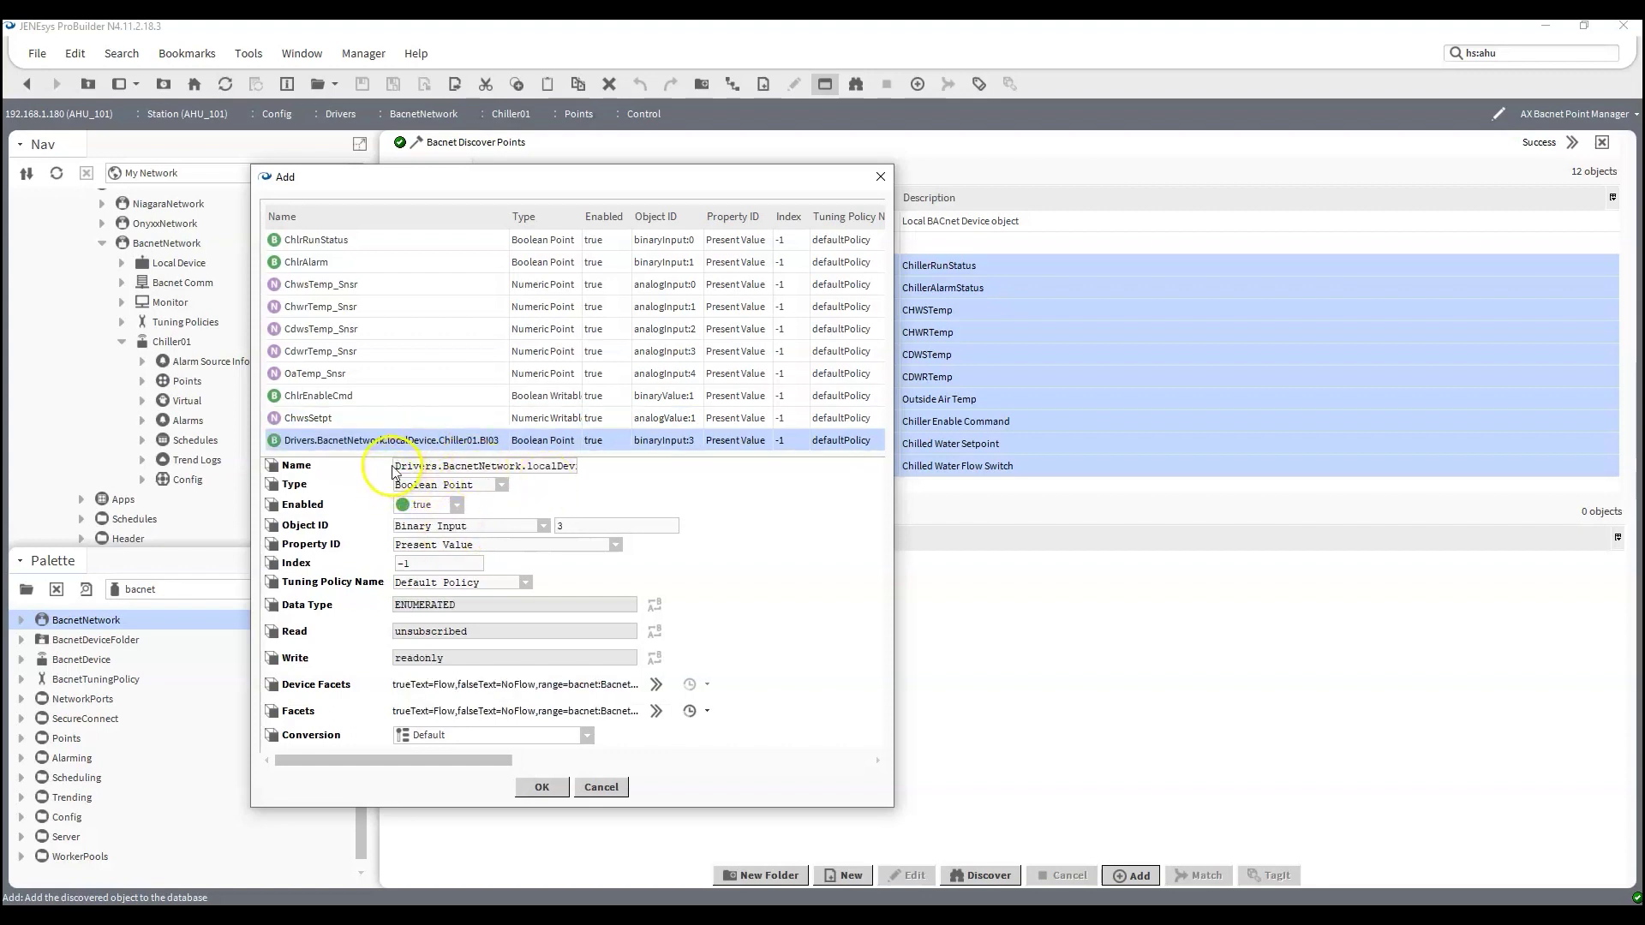
{"action": "left_click_drag", "start_coordinate": [396, 465], "coordinate": [1225, 488]}
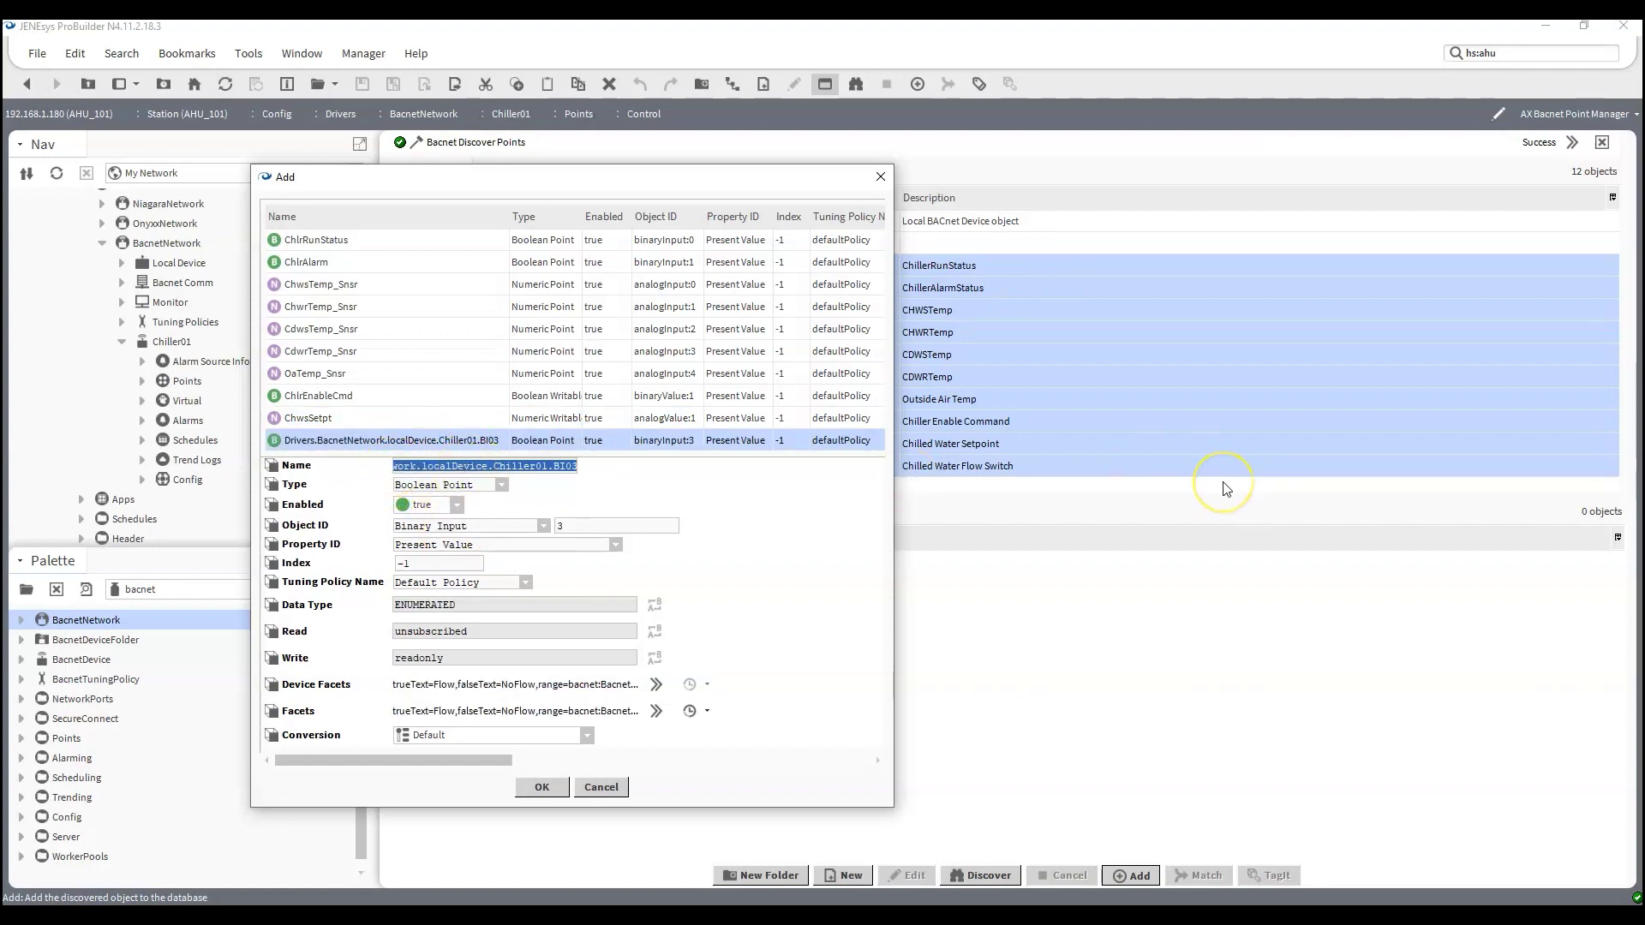
{"action": "type", "text": "ChwFlowSwitch"}
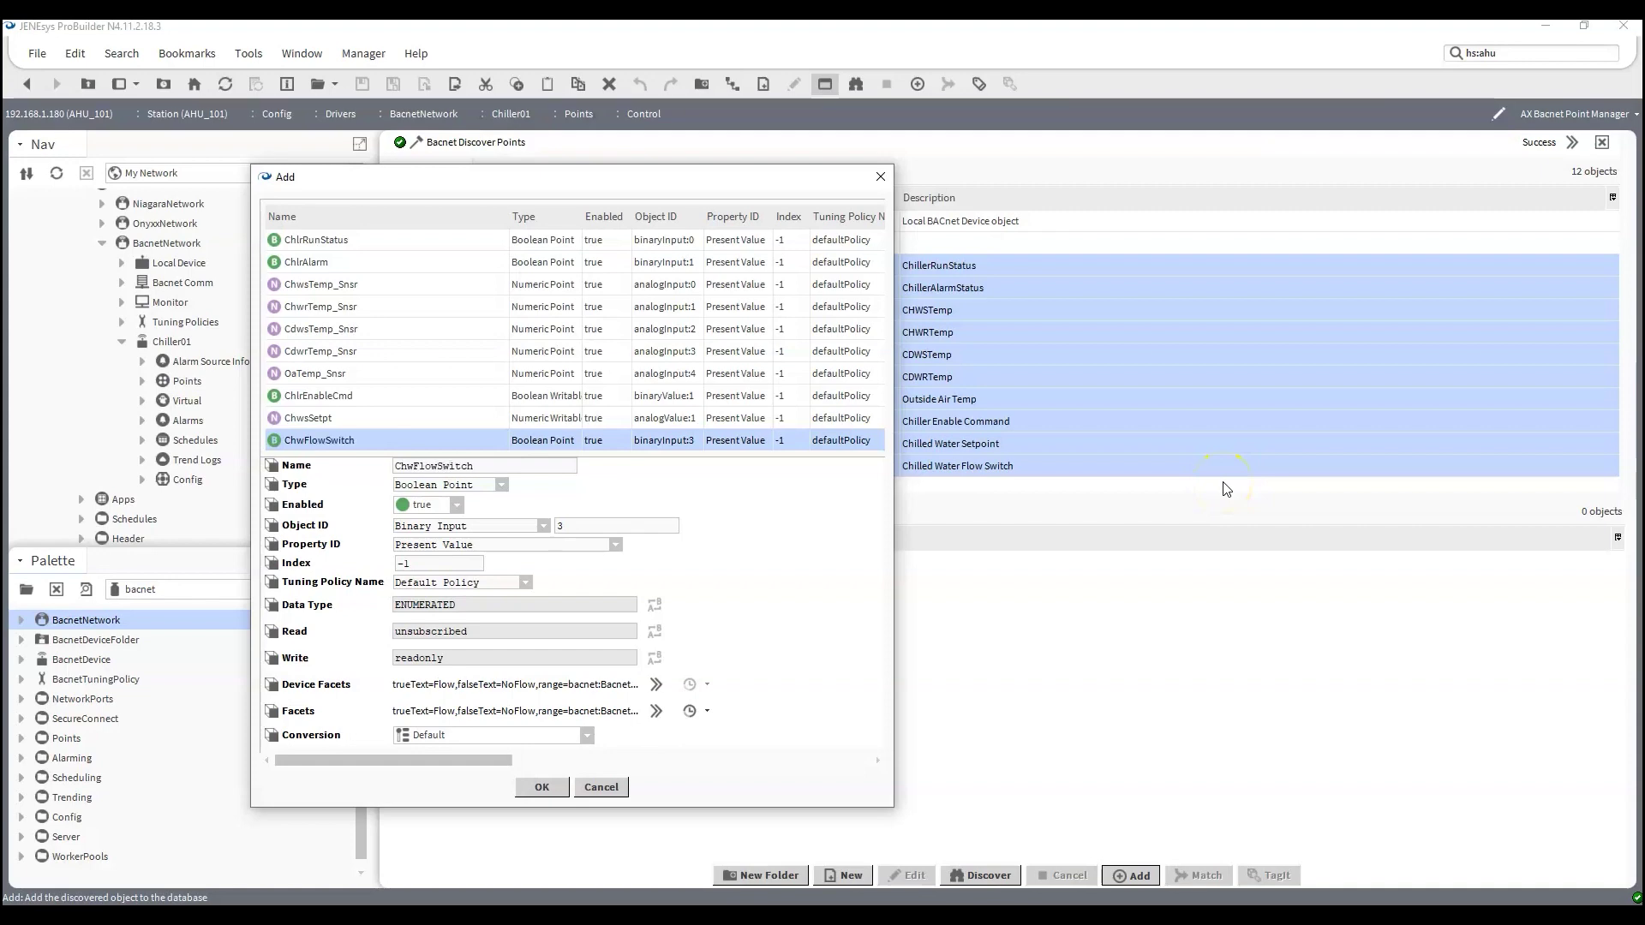
{"action": "key", "text": "ctrl+a"}
{"action": "left_click", "coordinate": [544, 787]}
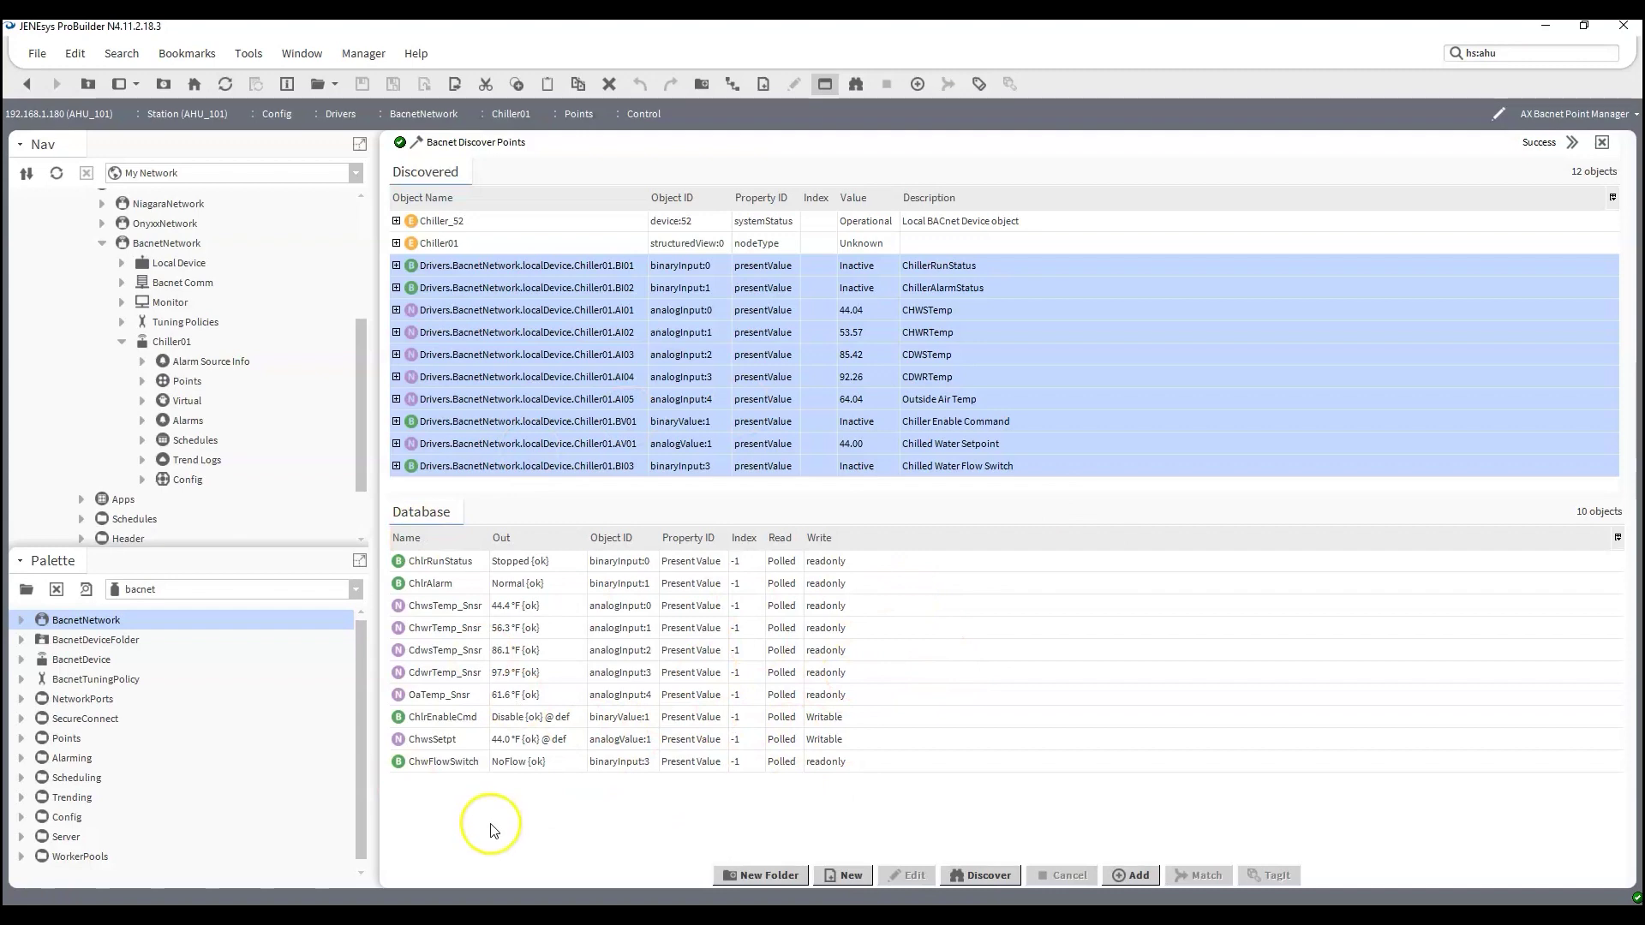
Check which actions are available on the writable ChlrEnableCmd and ChwsSetpt points without running any
{"action": "right_click", "coordinate": [441, 718]}
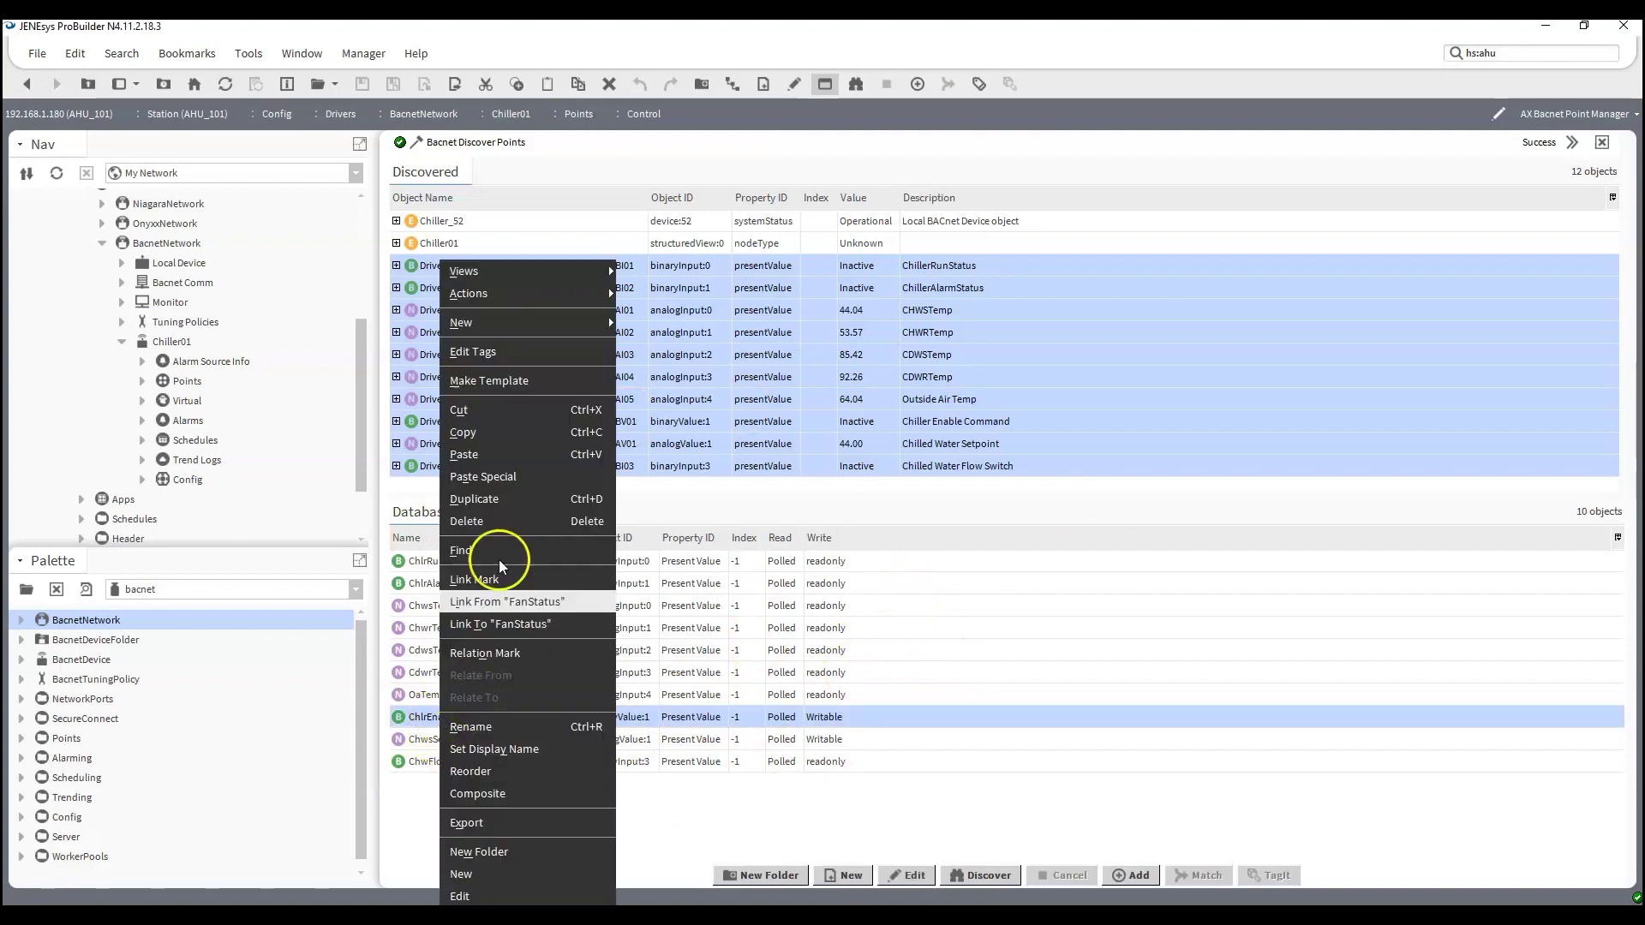
{"action": "mouse_move", "coordinate": [554, 289]}
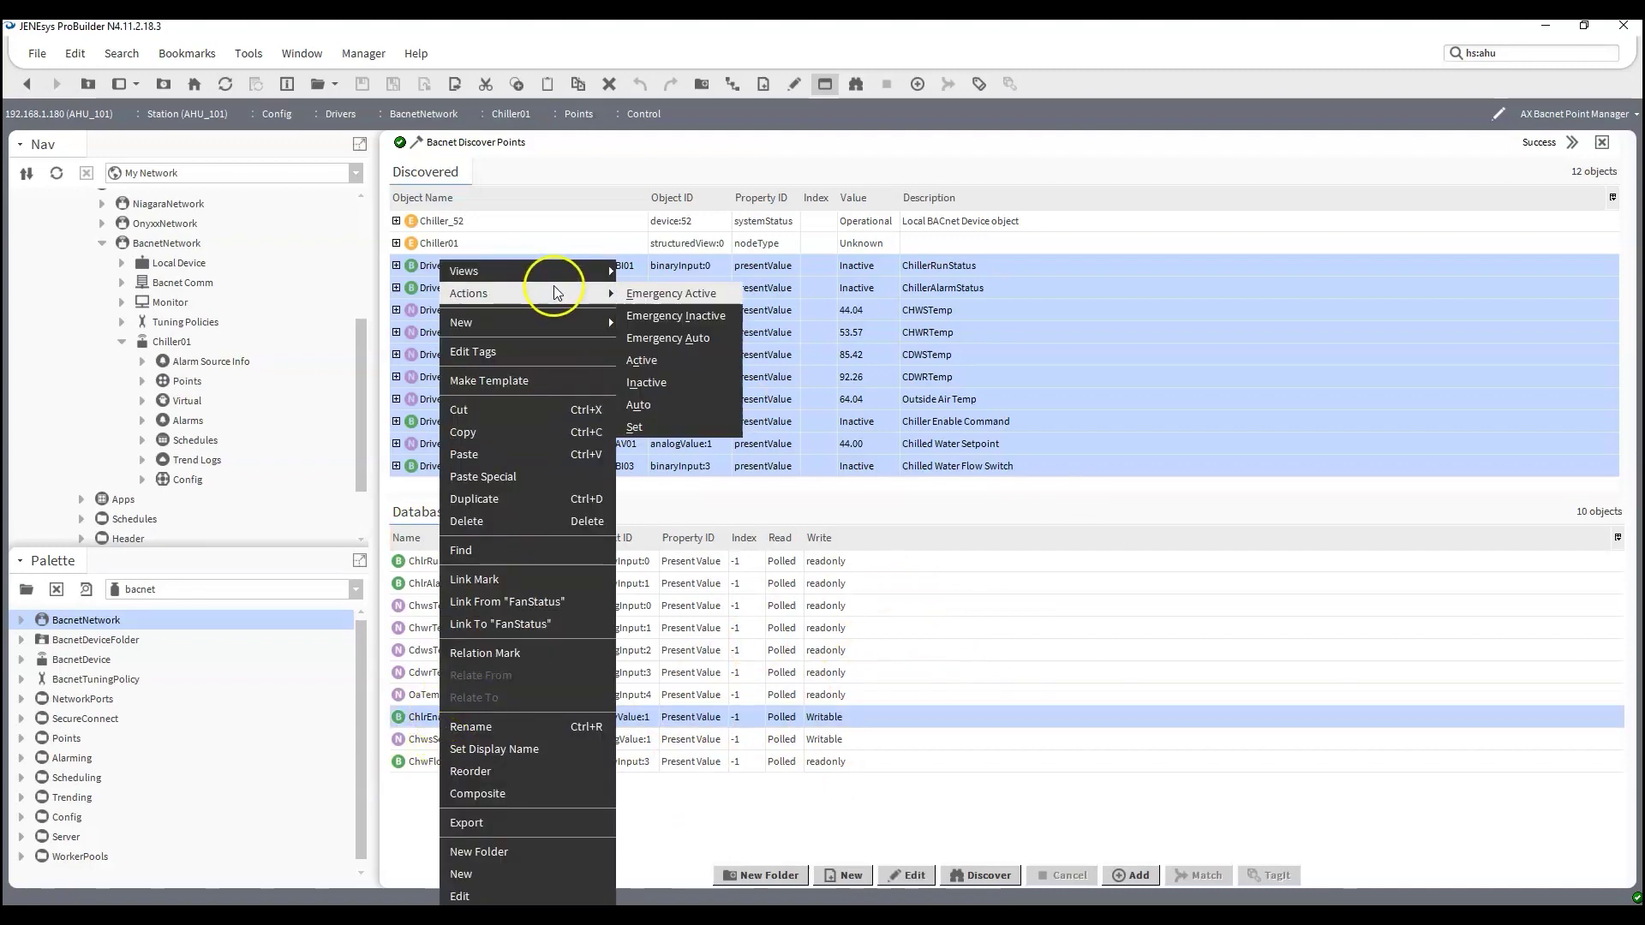
{"action": "left_click", "coordinate": [422, 828]}
{"action": "right_click", "coordinate": [456, 739]}
{"action": "mouse_move", "coordinate": [542, 300]}
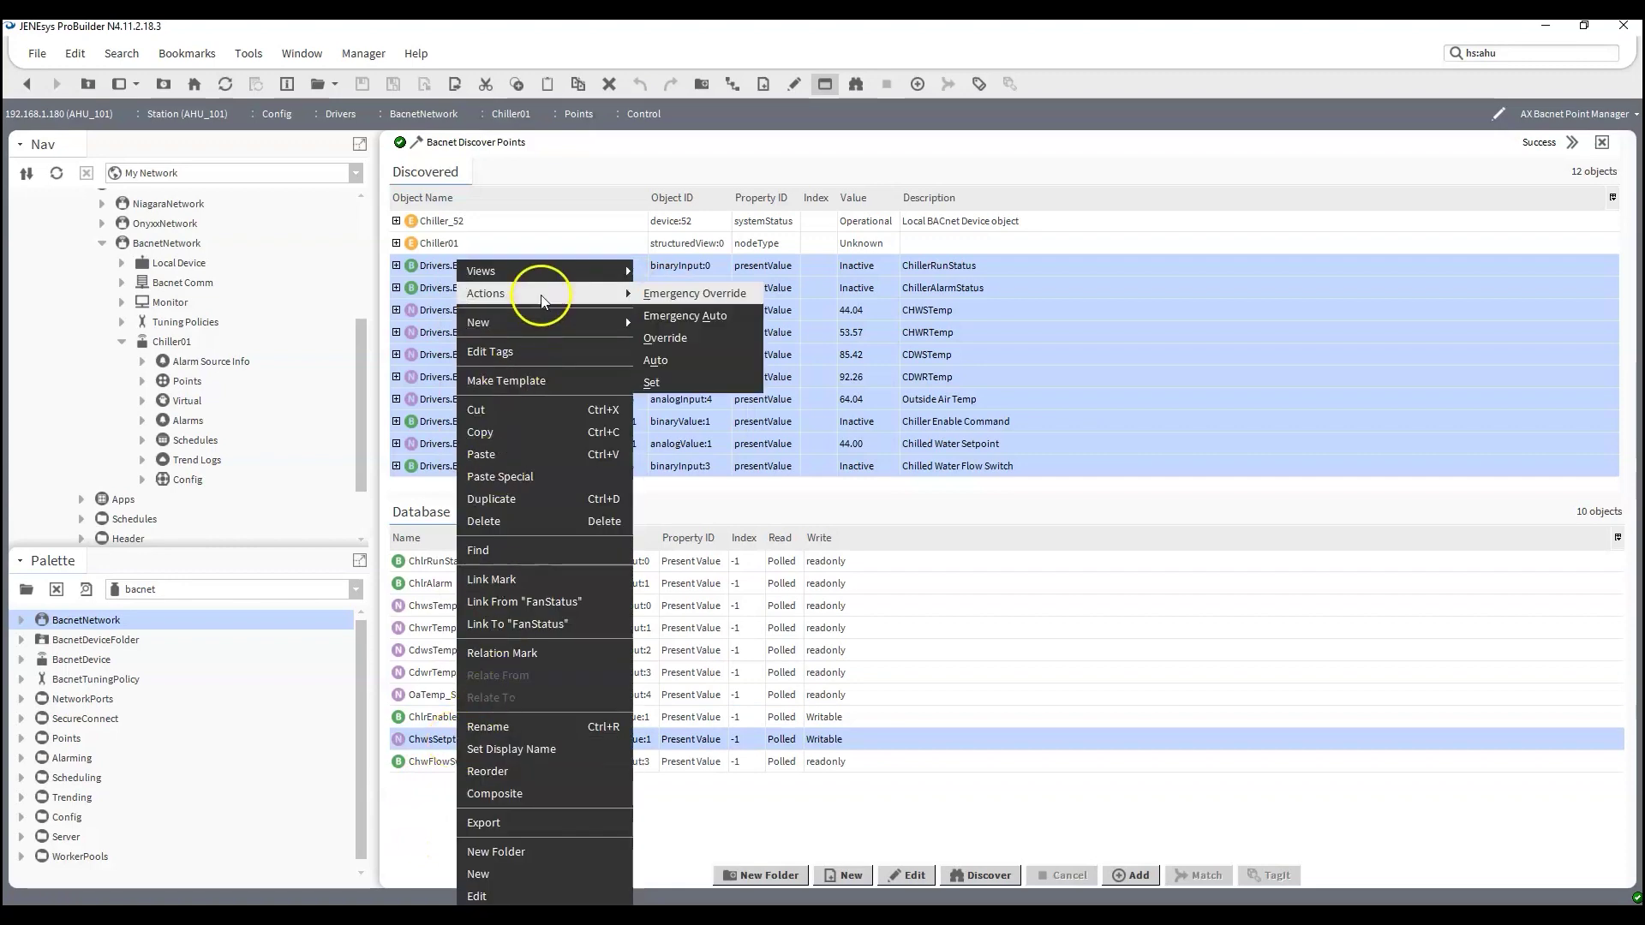
{"action": "left_click", "coordinate": [410, 831]}
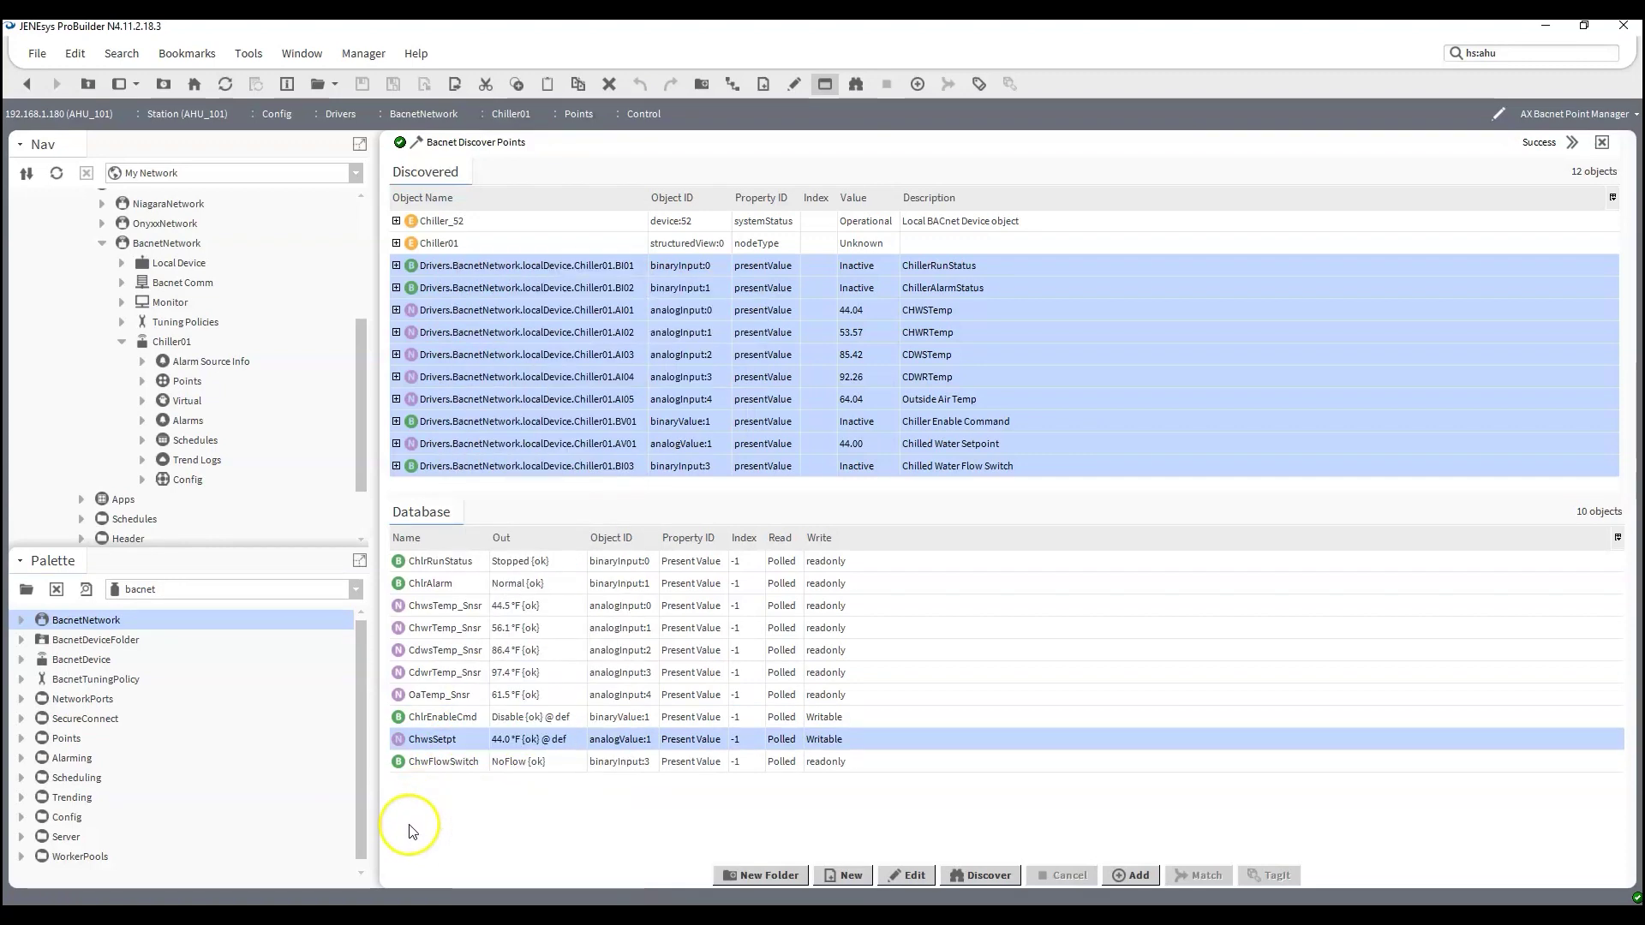
Expand Chiller01's Points and Control folders in the navigation tree and review the implied tags of ChwsTemp_Snsr
{"action": "left_click", "coordinate": [143, 381]}
{"action": "left_click", "coordinate": [163, 401]}
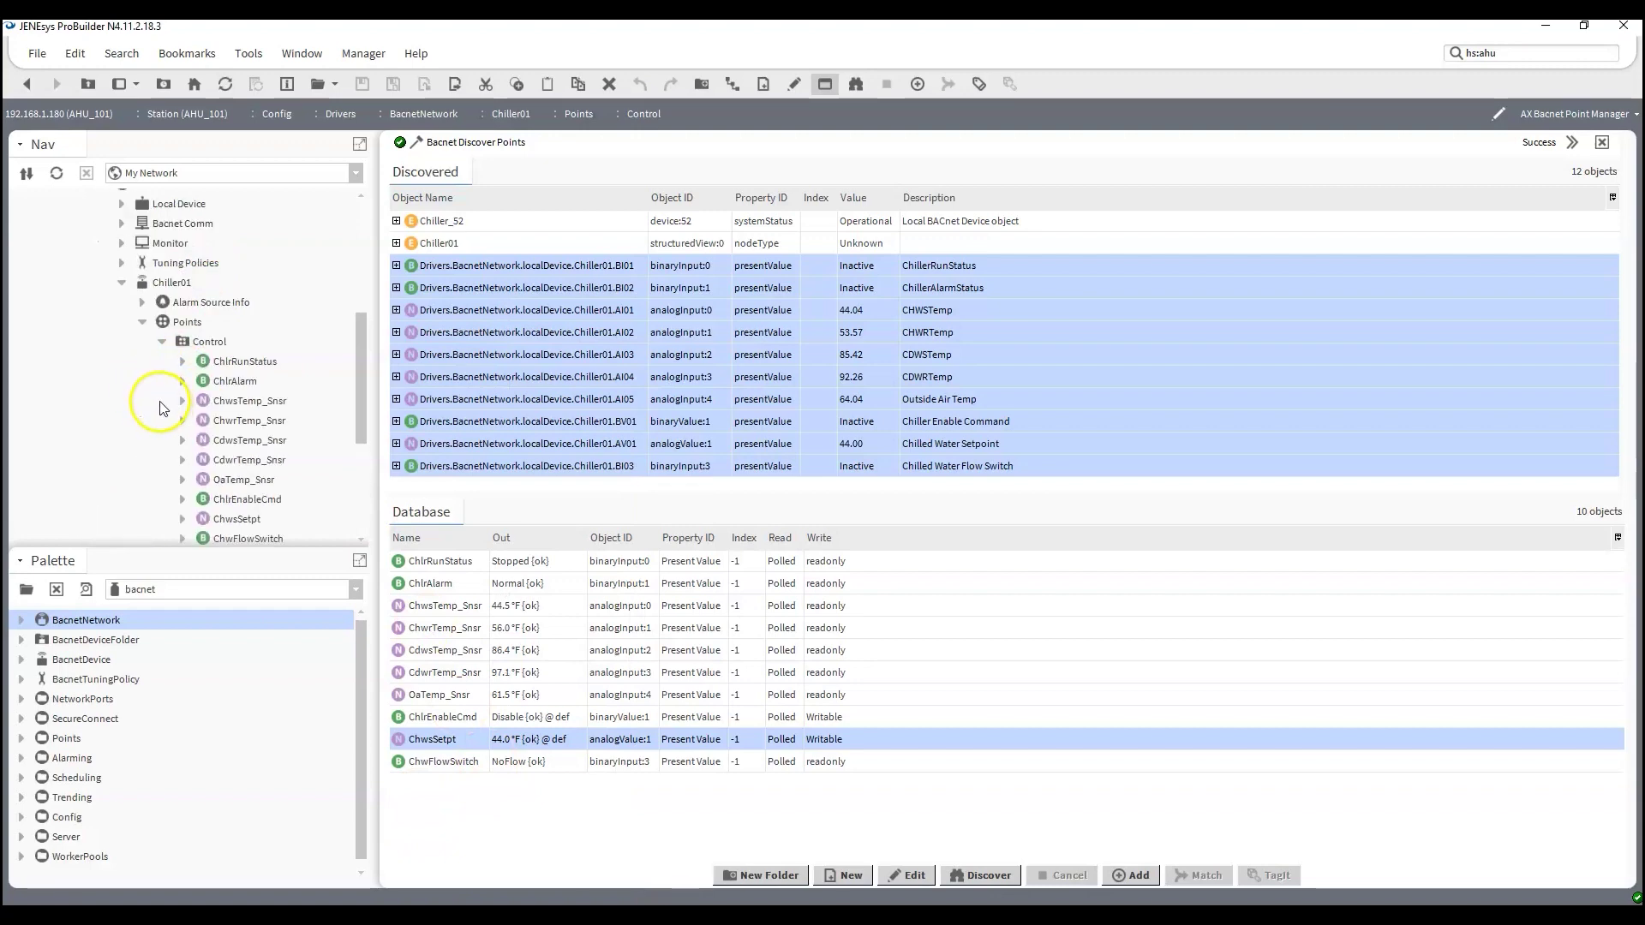
{"action": "right_click", "coordinate": [279, 401]}
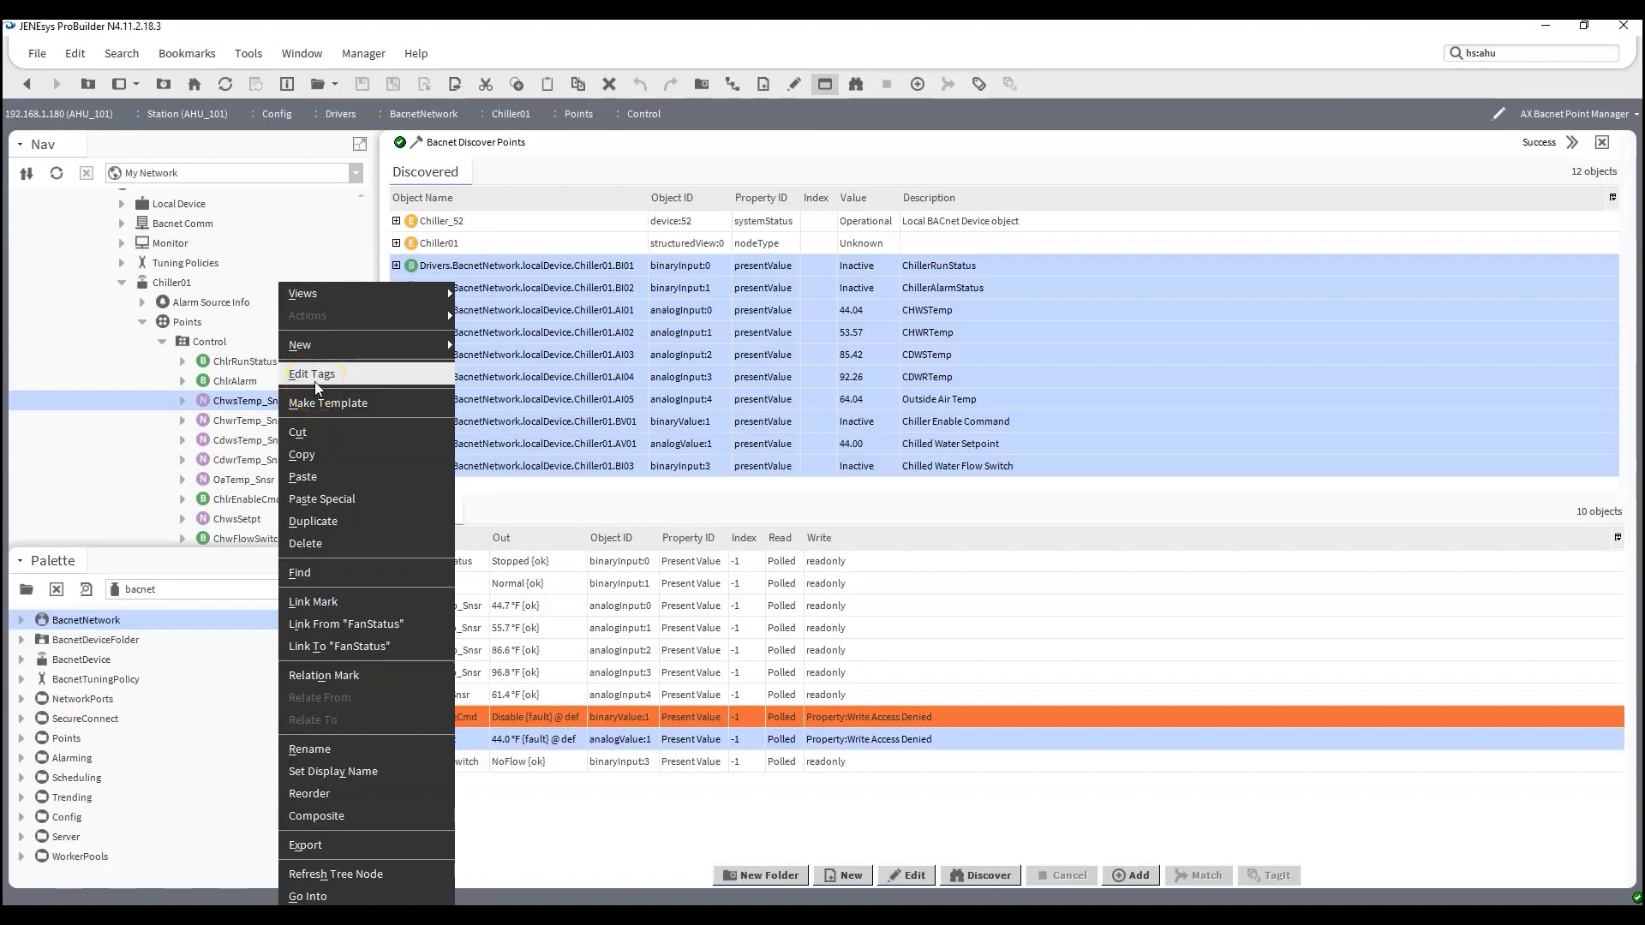
{"action": "left_click", "coordinate": [315, 383]}
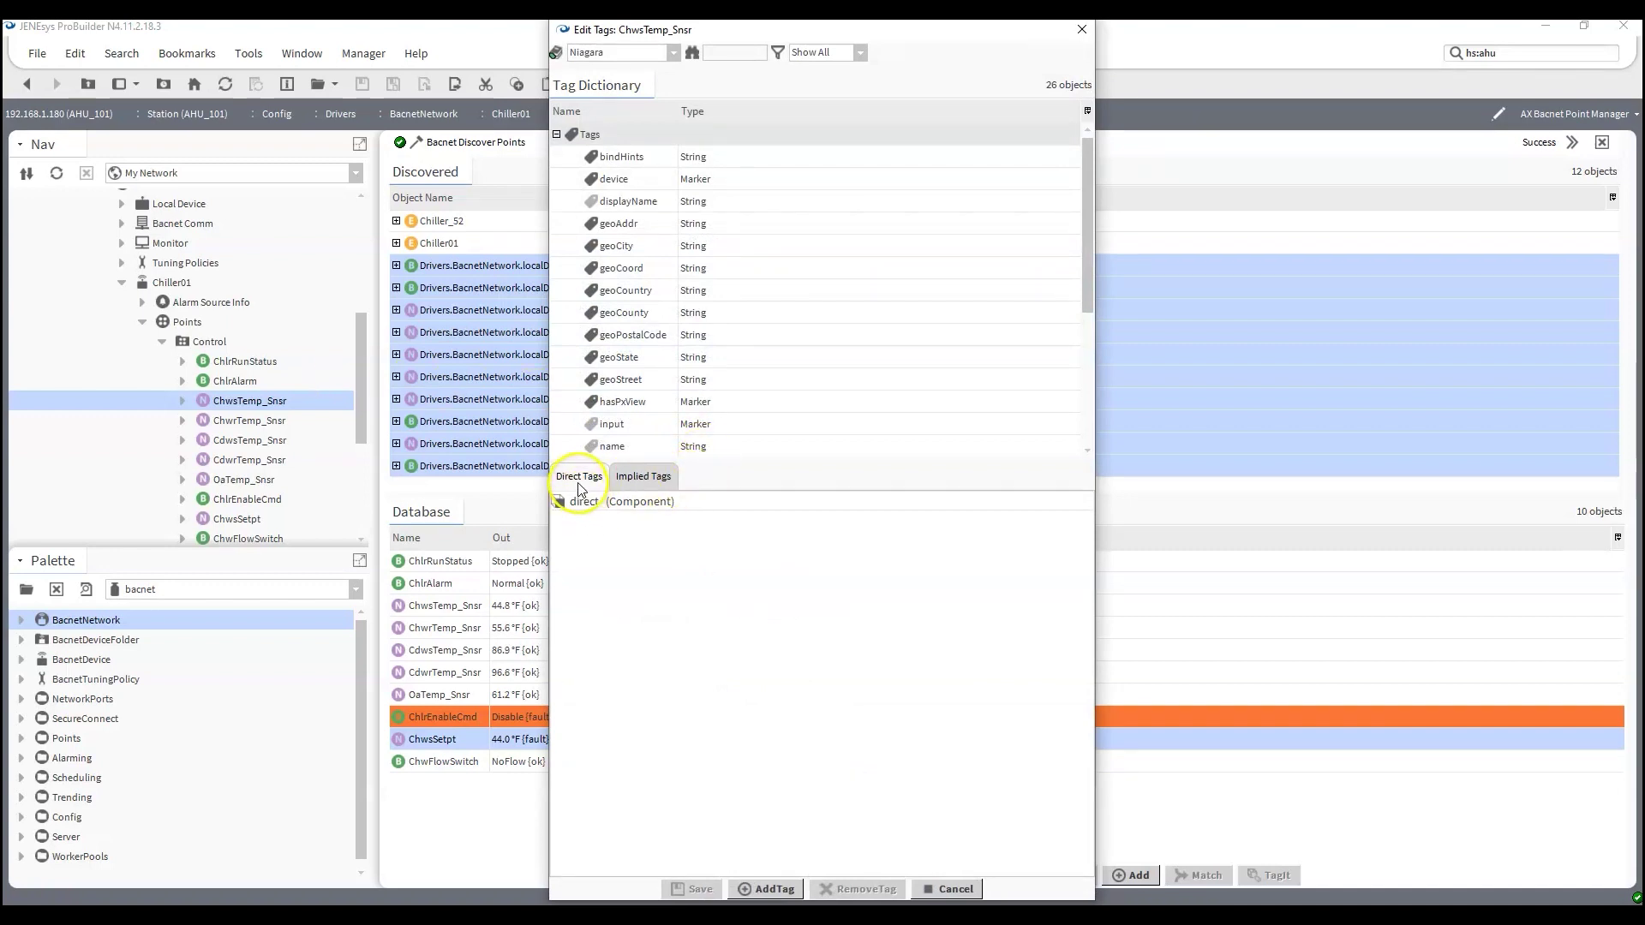
{"action": "left_click", "coordinate": [667, 480]}
{"action": "scroll", "coordinate": [654, 664], "scroll_direction": "down", "scroll_amount": 1}
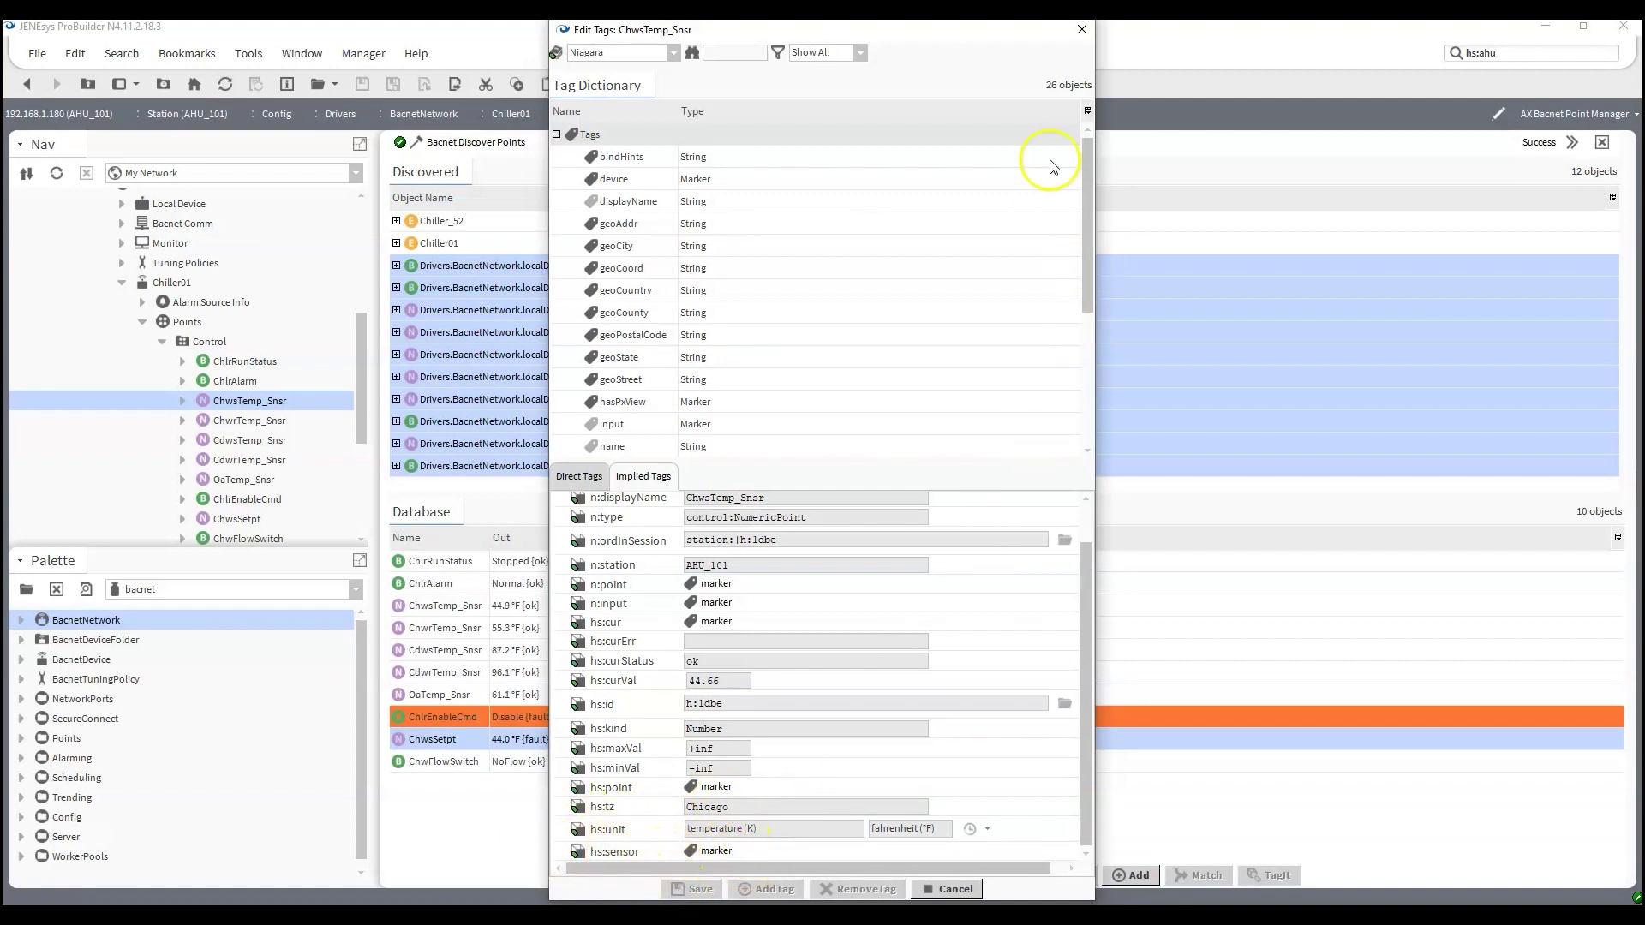
{"action": "left_click", "coordinate": [1081, 29]}
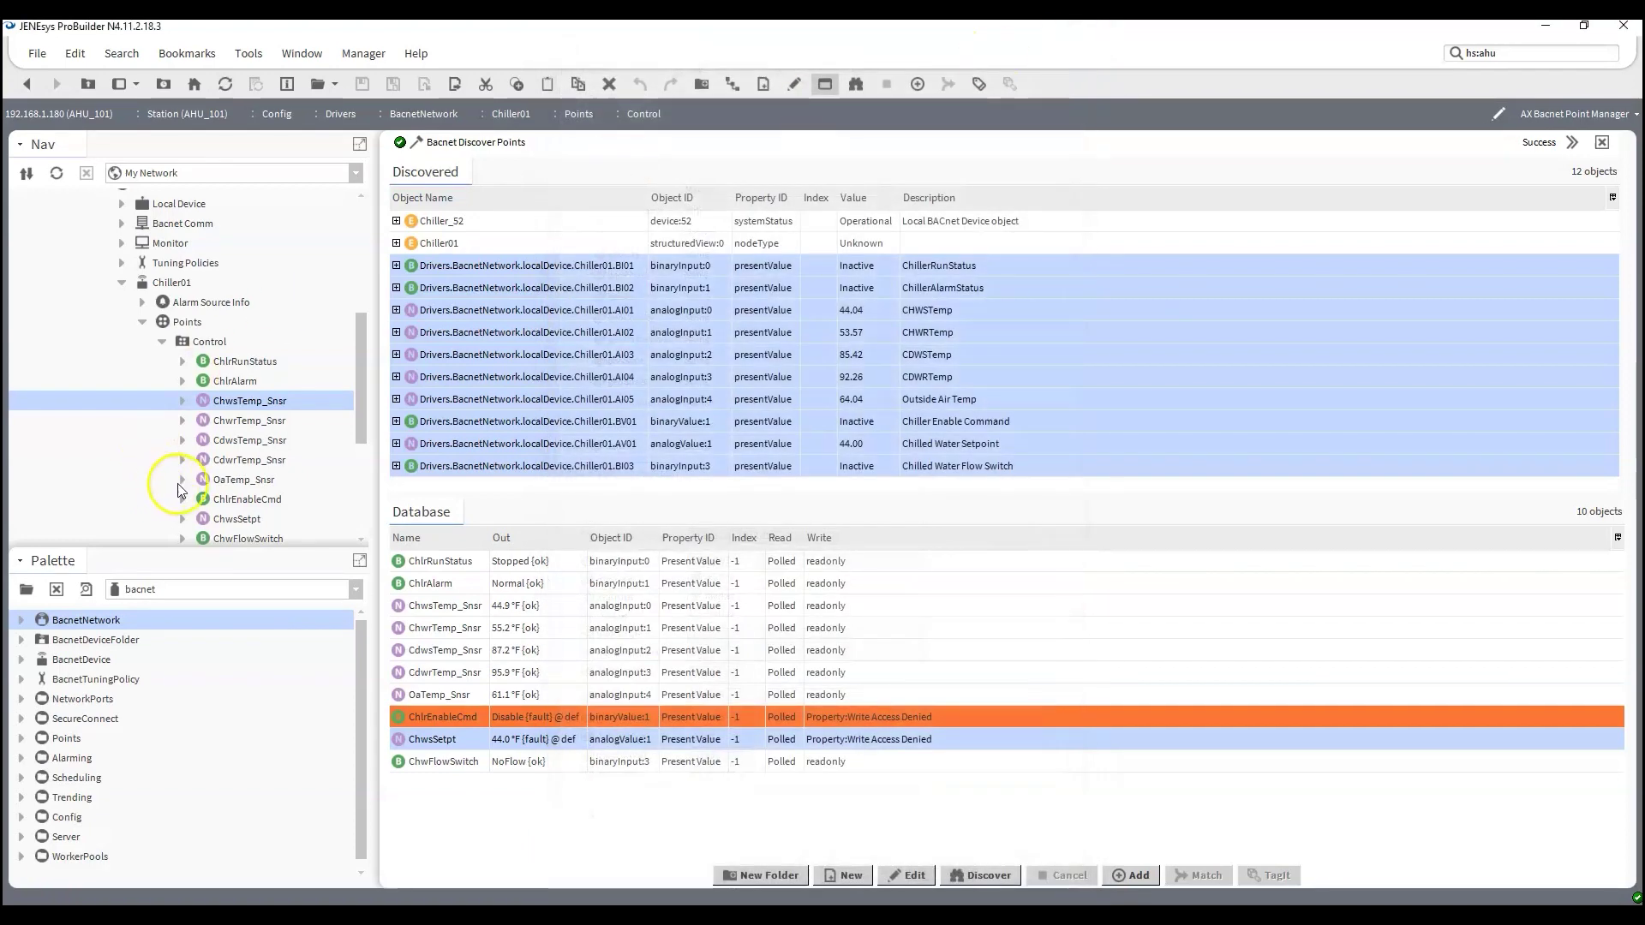
Review the implied tags of the ChwsSetpt point in the Control folder
{"action": "right_click", "coordinate": [230, 524]}
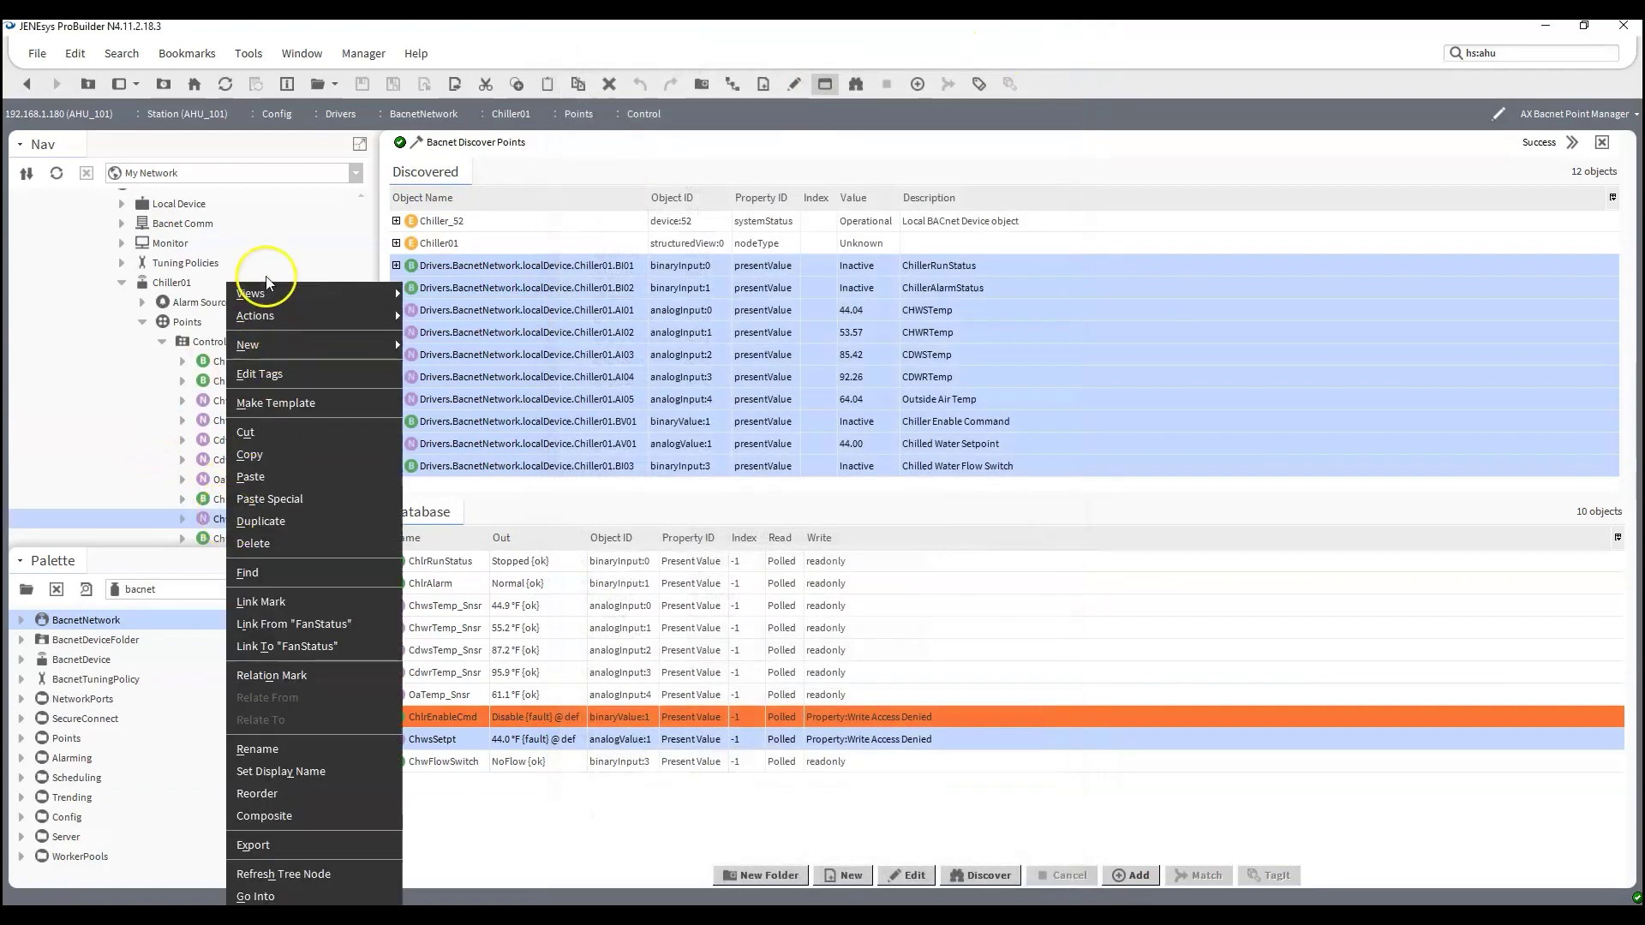
{"action": "left_click", "coordinate": [261, 373]}
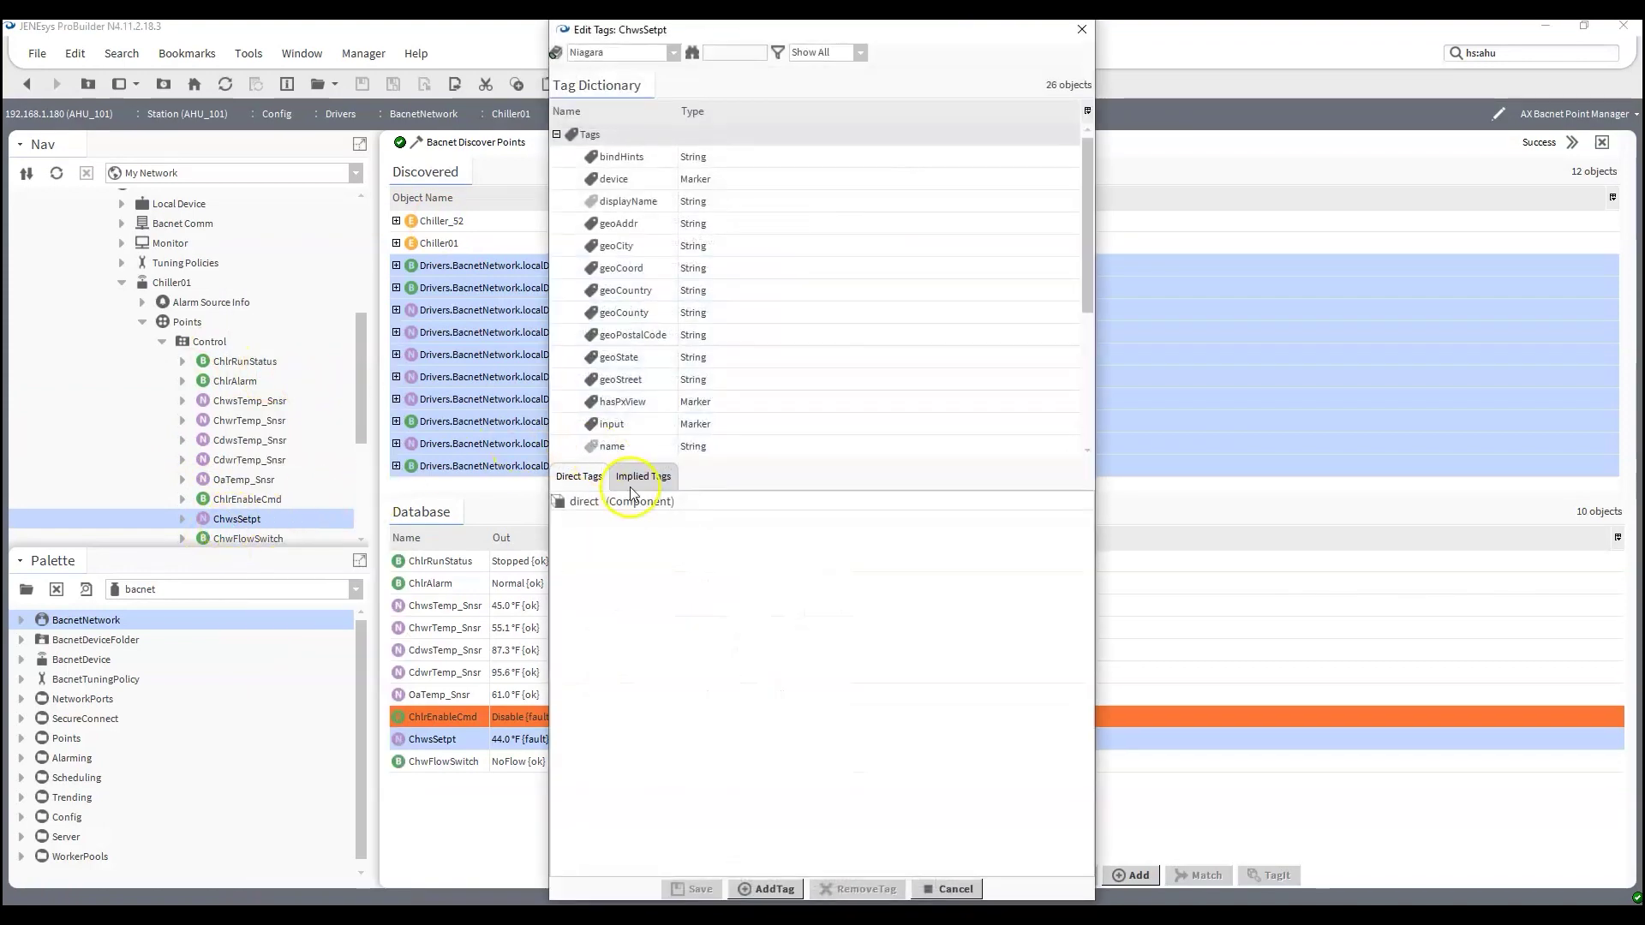
{"action": "left_click", "coordinate": [639, 480]}
{"action": "scroll", "coordinate": [617, 651], "scroll_direction": "down", "scroll_amount": 5}
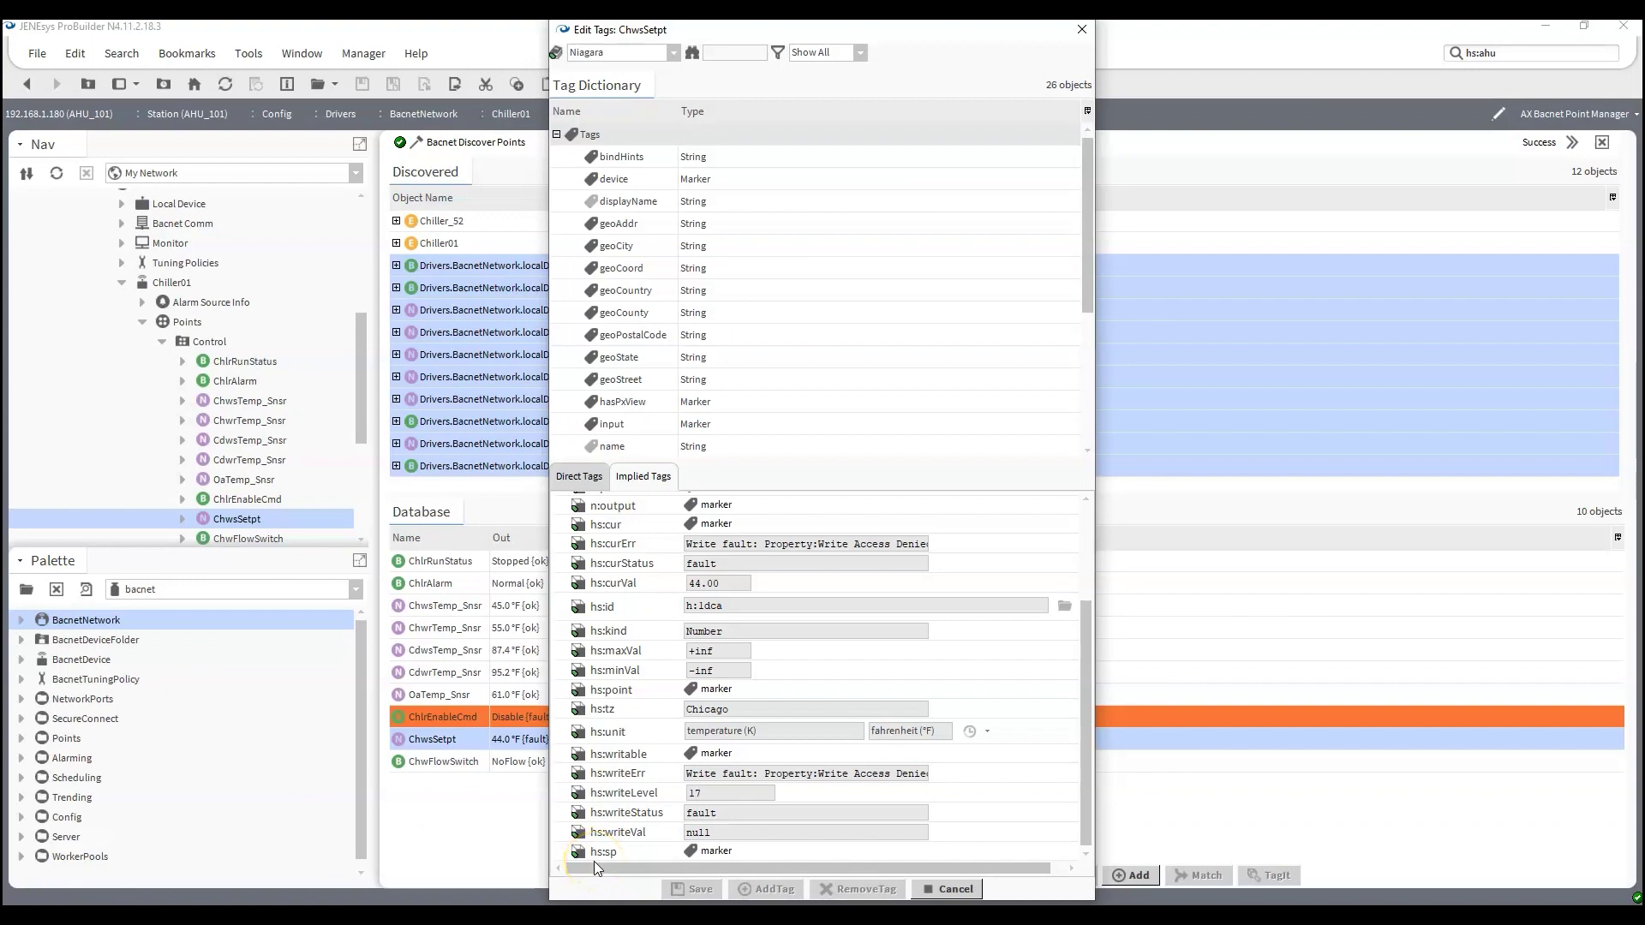
{"action": "left_click", "coordinate": [1083, 31]}
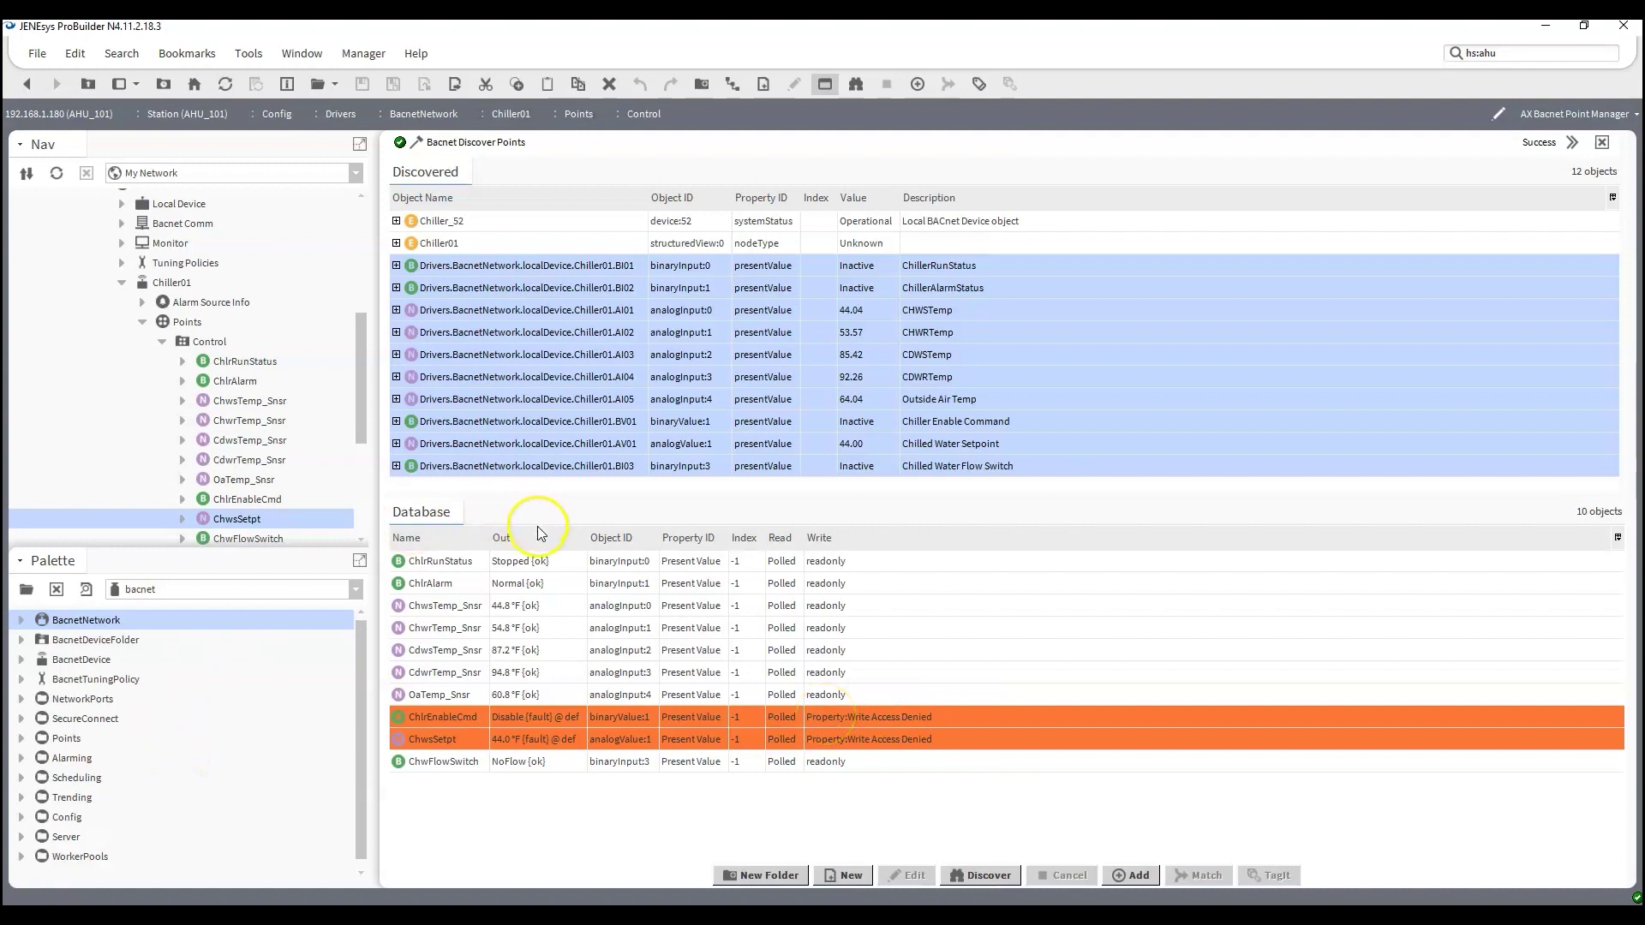
Examine the output and write status of the ChlrEnableCmd and ChwsSetpt points in the database list
{"action": "left_click", "coordinate": [550, 720]}
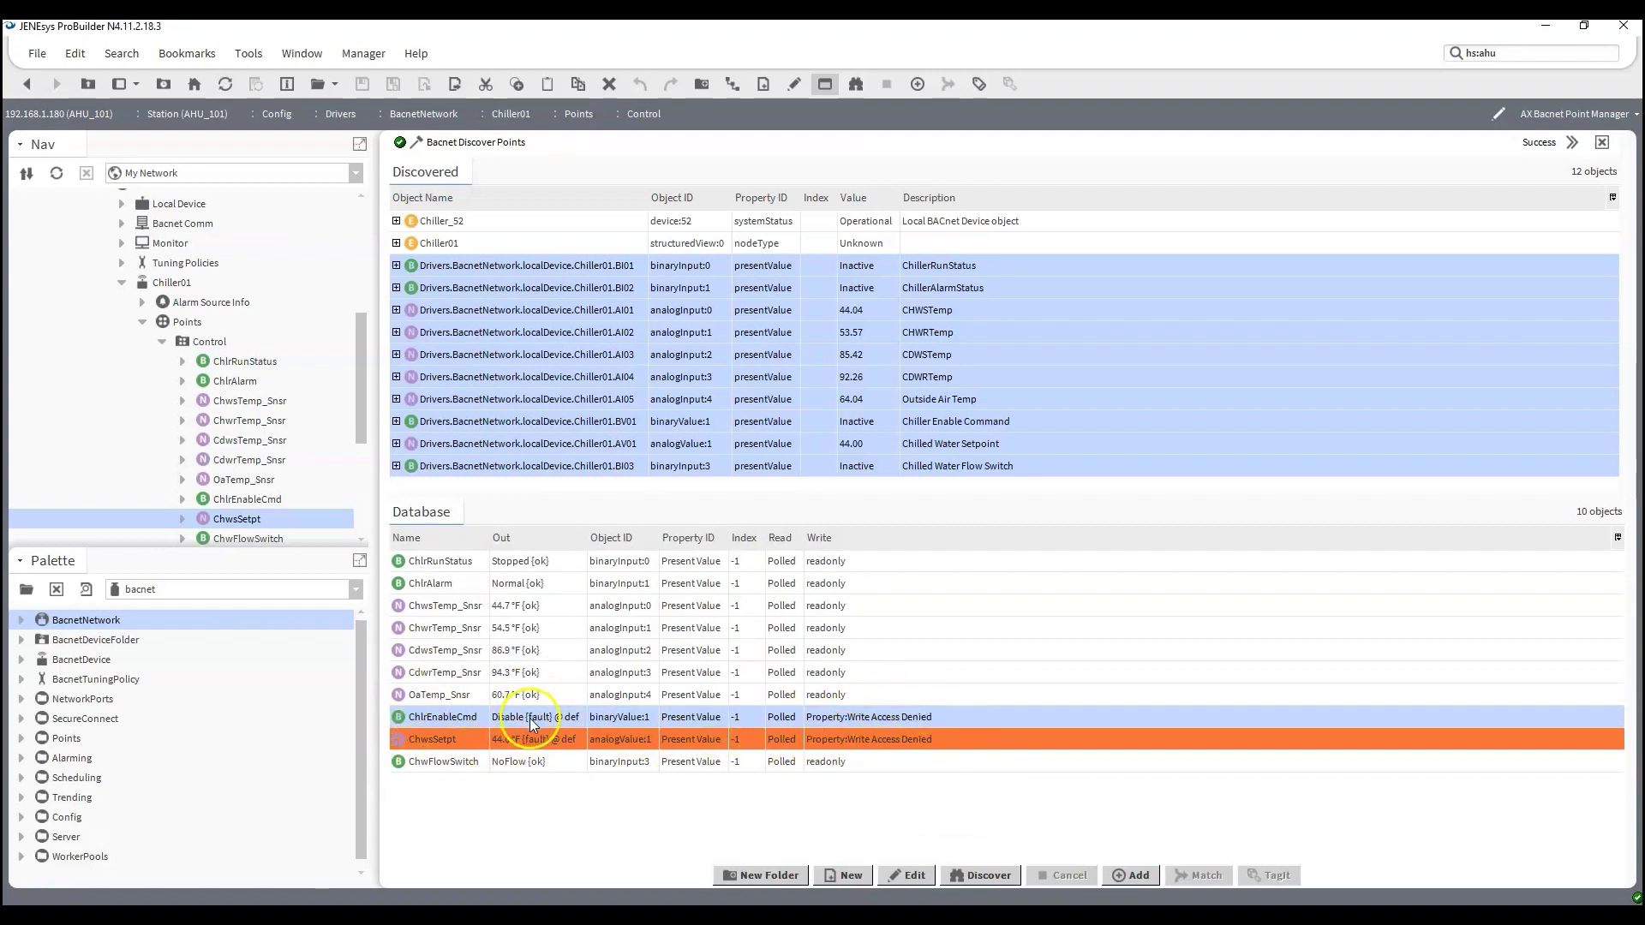
{"action": "left_click", "coordinate": [572, 739]}
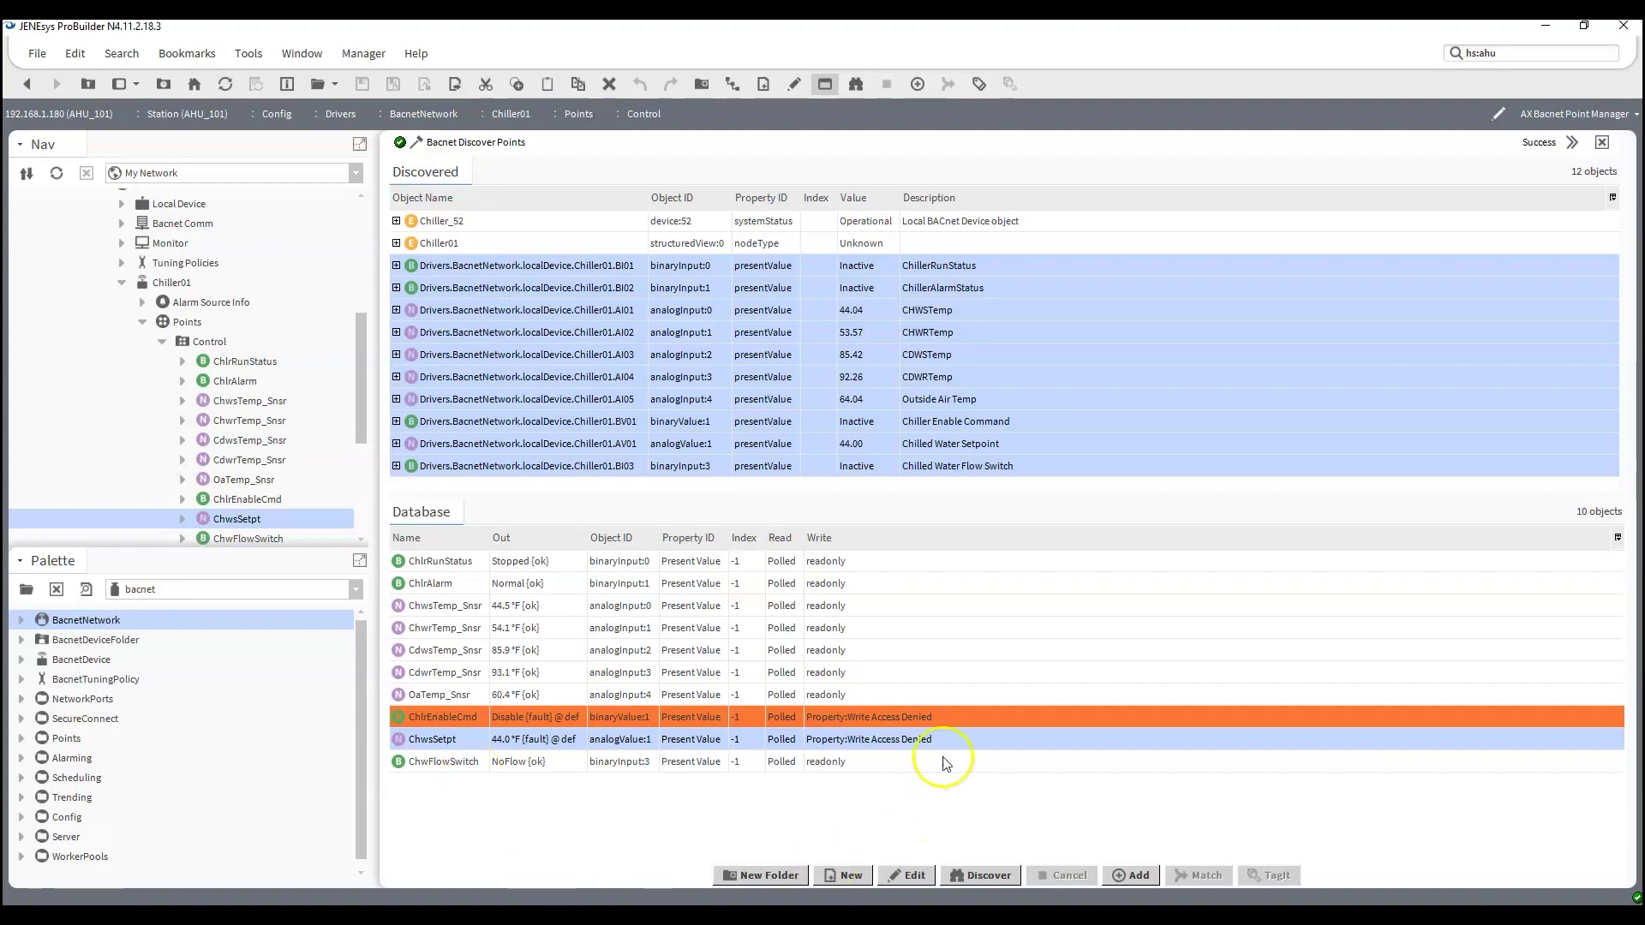
{"action": "left_click", "coordinate": [615, 838]}
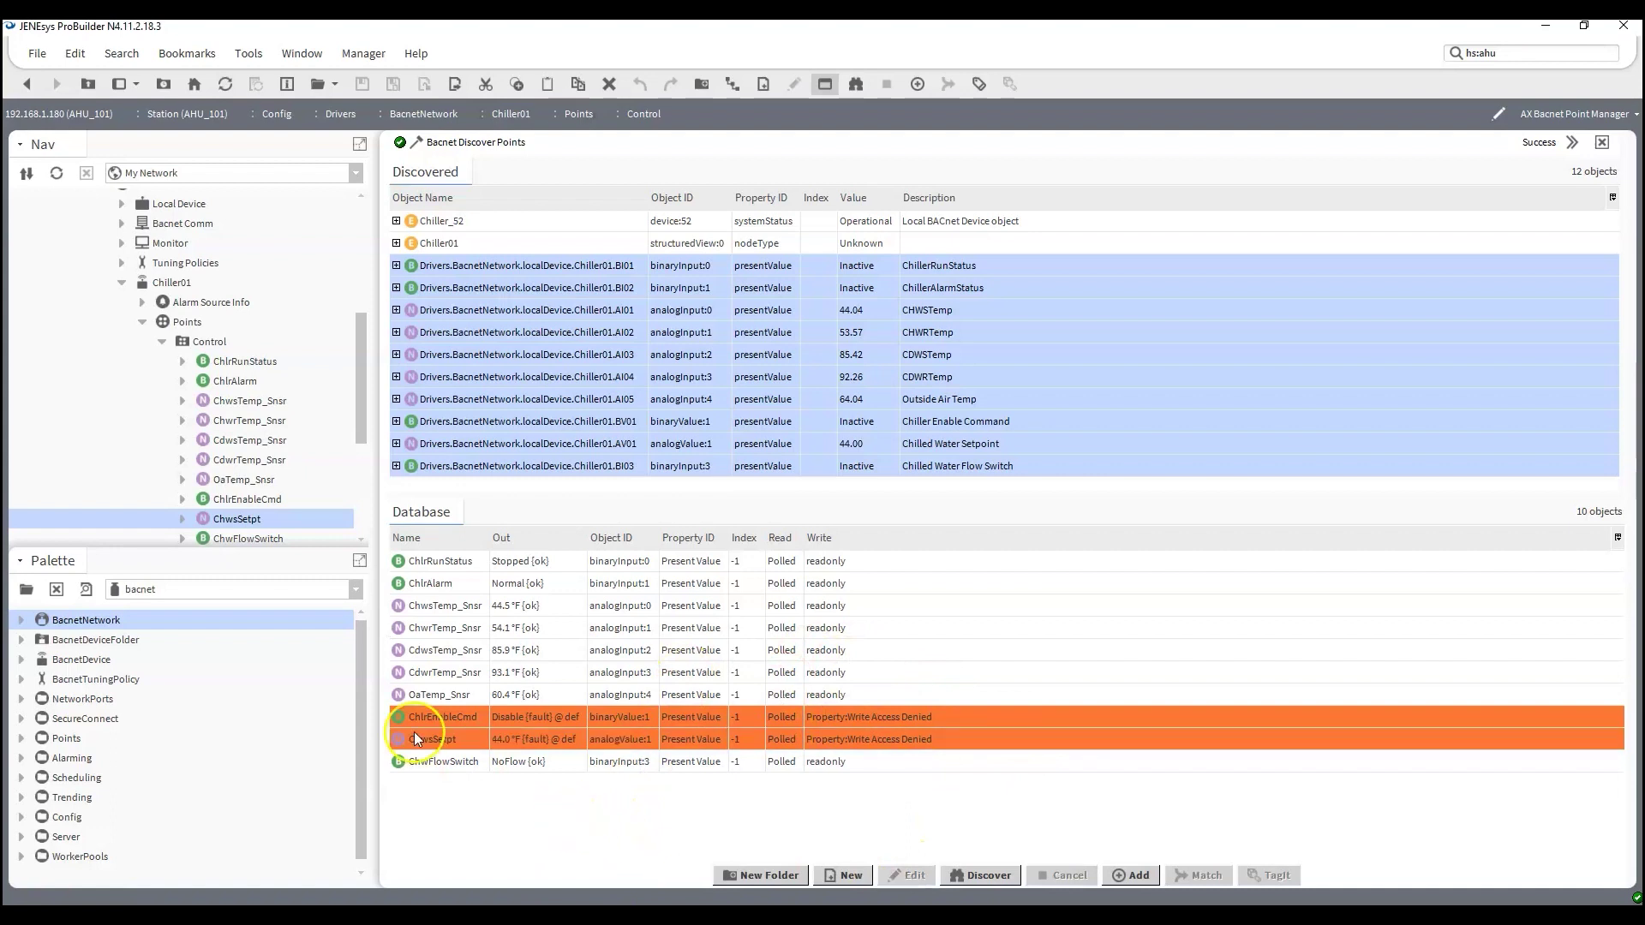
{"action": "left_click", "coordinate": [506, 738]}
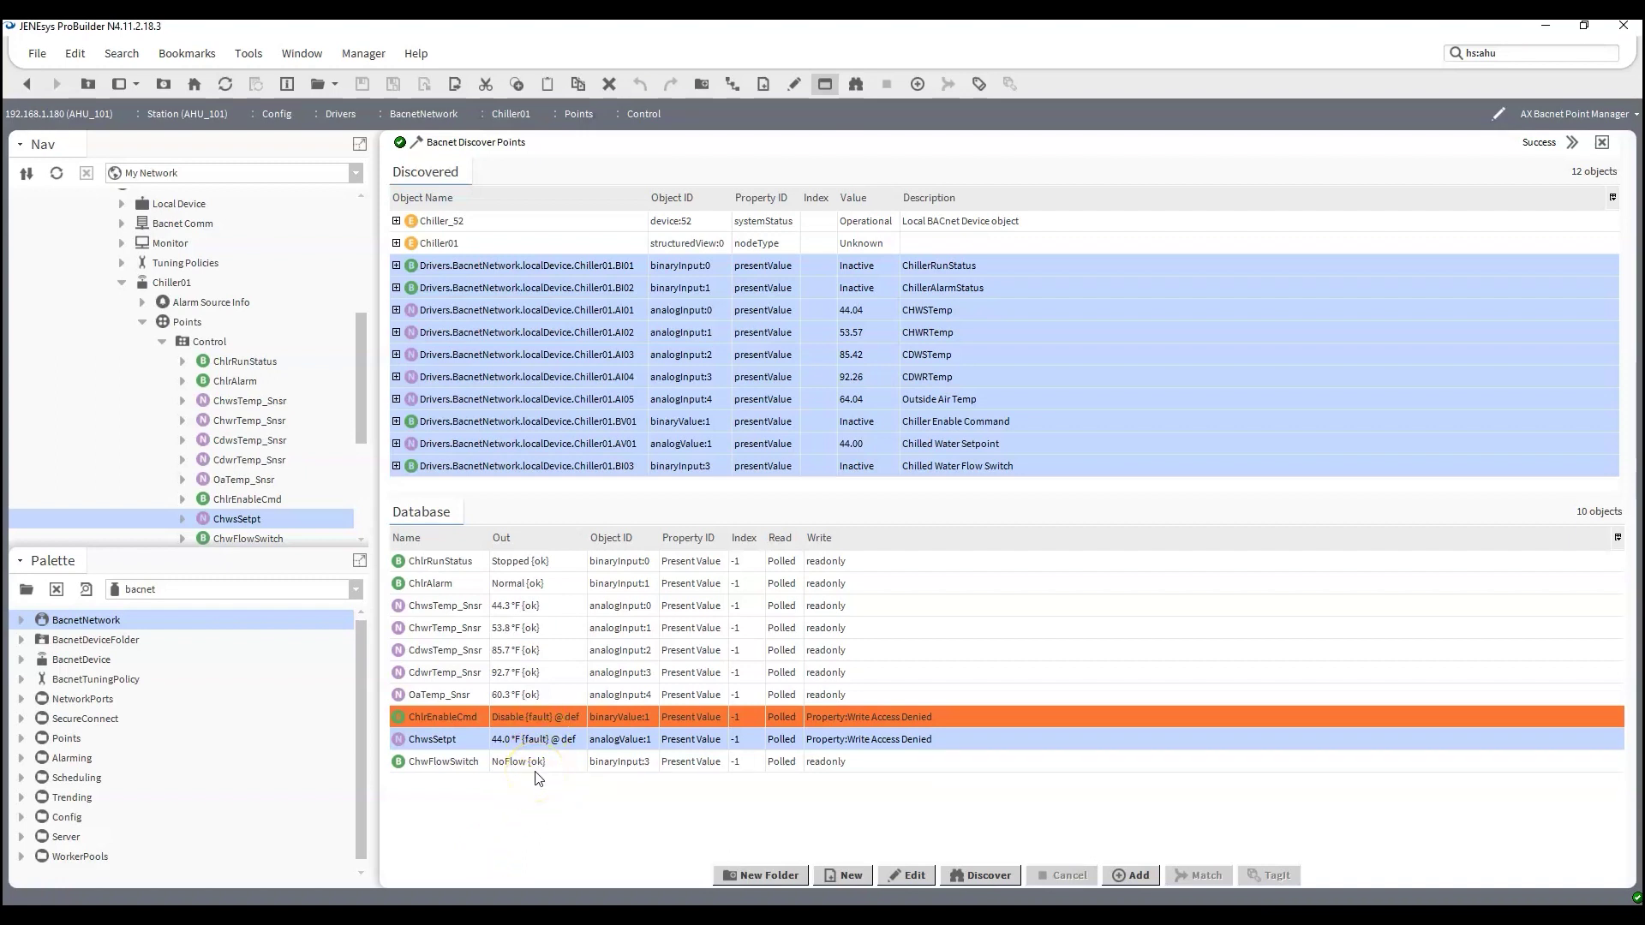
{"action": "left_click", "coordinate": [528, 716]}
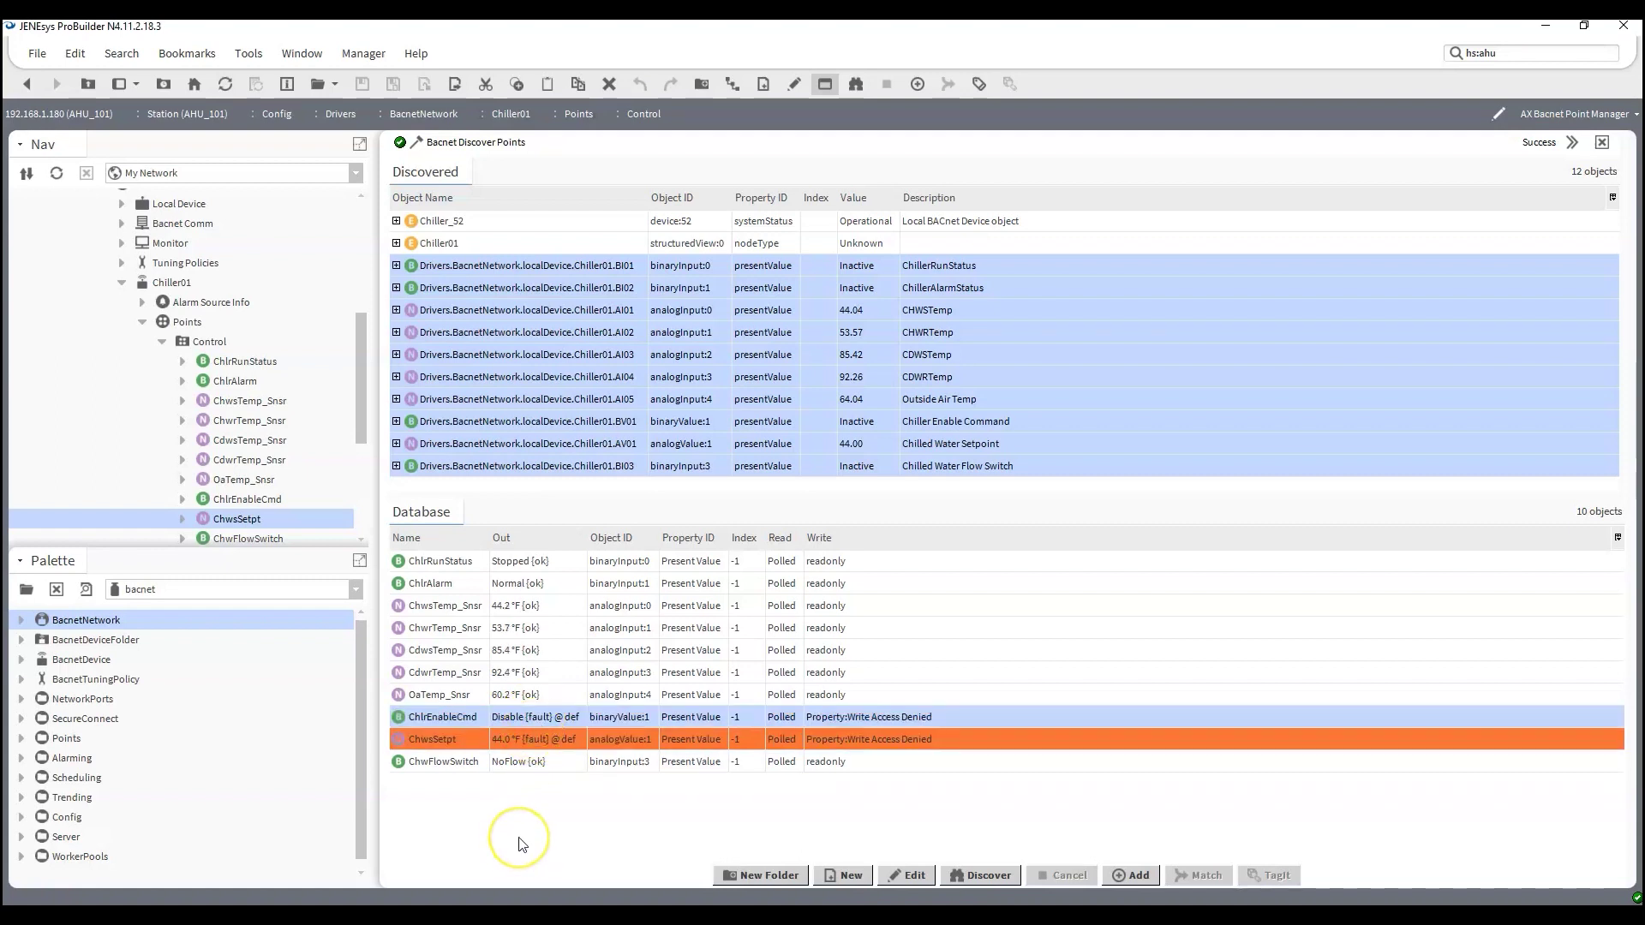
{"action": "left_click", "coordinate": [525, 739]}
{"action": "left_click", "coordinate": [524, 717]}
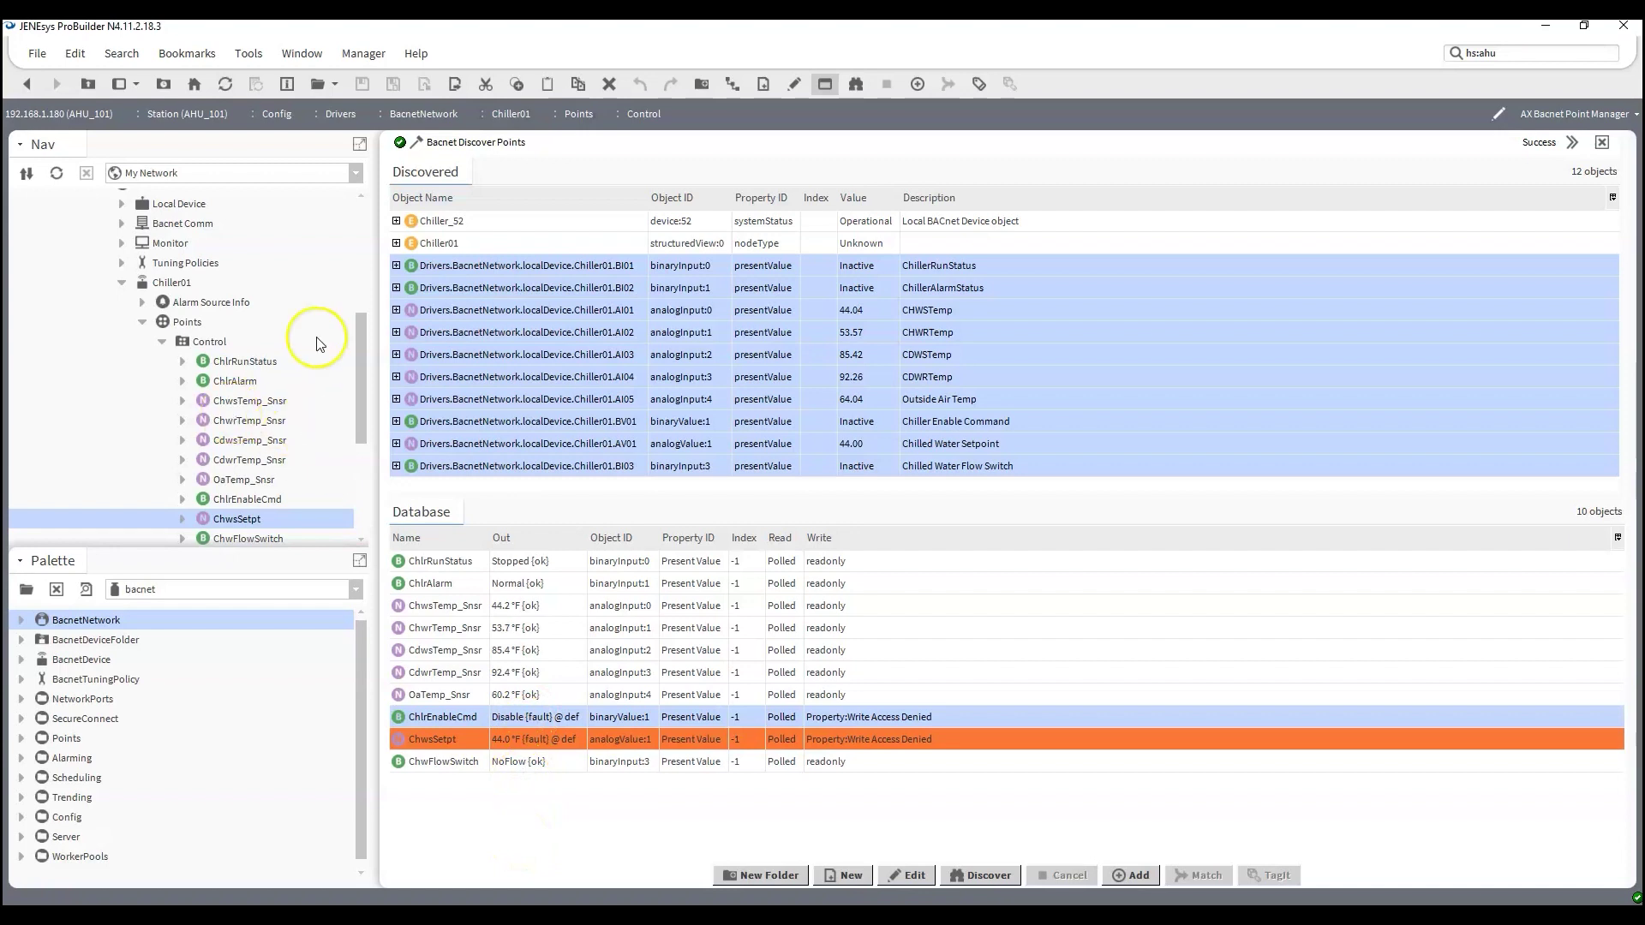
{"action": "scroll", "coordinate": [192, 428], "scroll_direction": "up", "scroll_amount": 3}
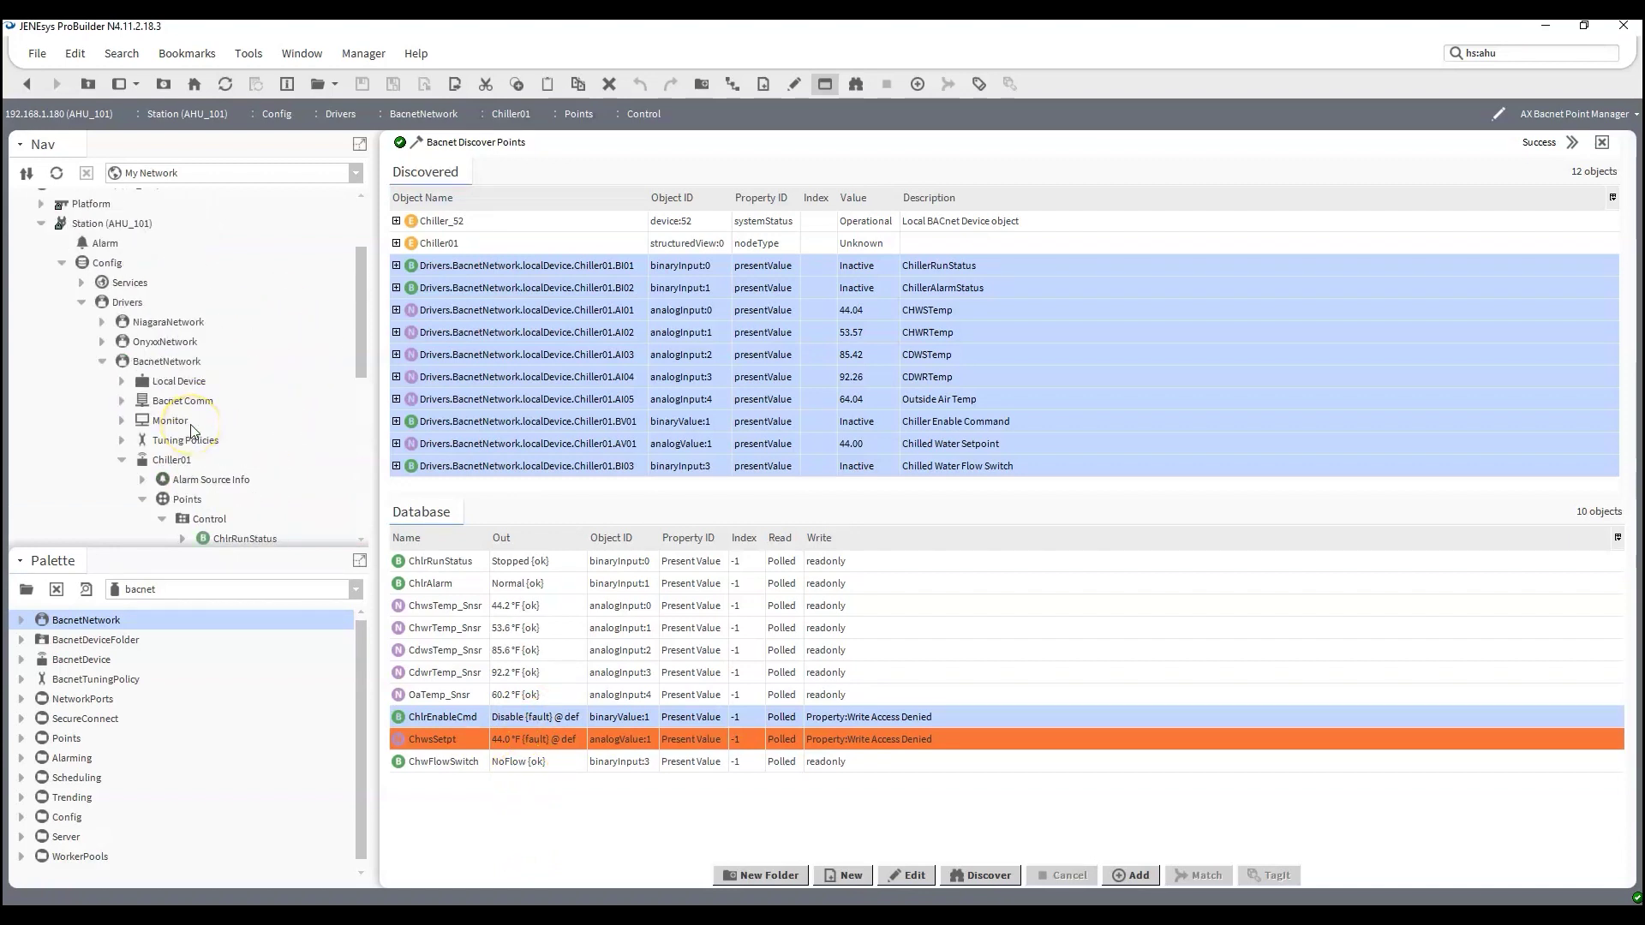
{"action": "scroll", "coordinate": [192, 429], "scroll_direction": "up", "scroll_amount": 1}
{"action": "scroll", "coordinate": [192, 430], "scroll_direction": "down", "scroll_amount": 2}
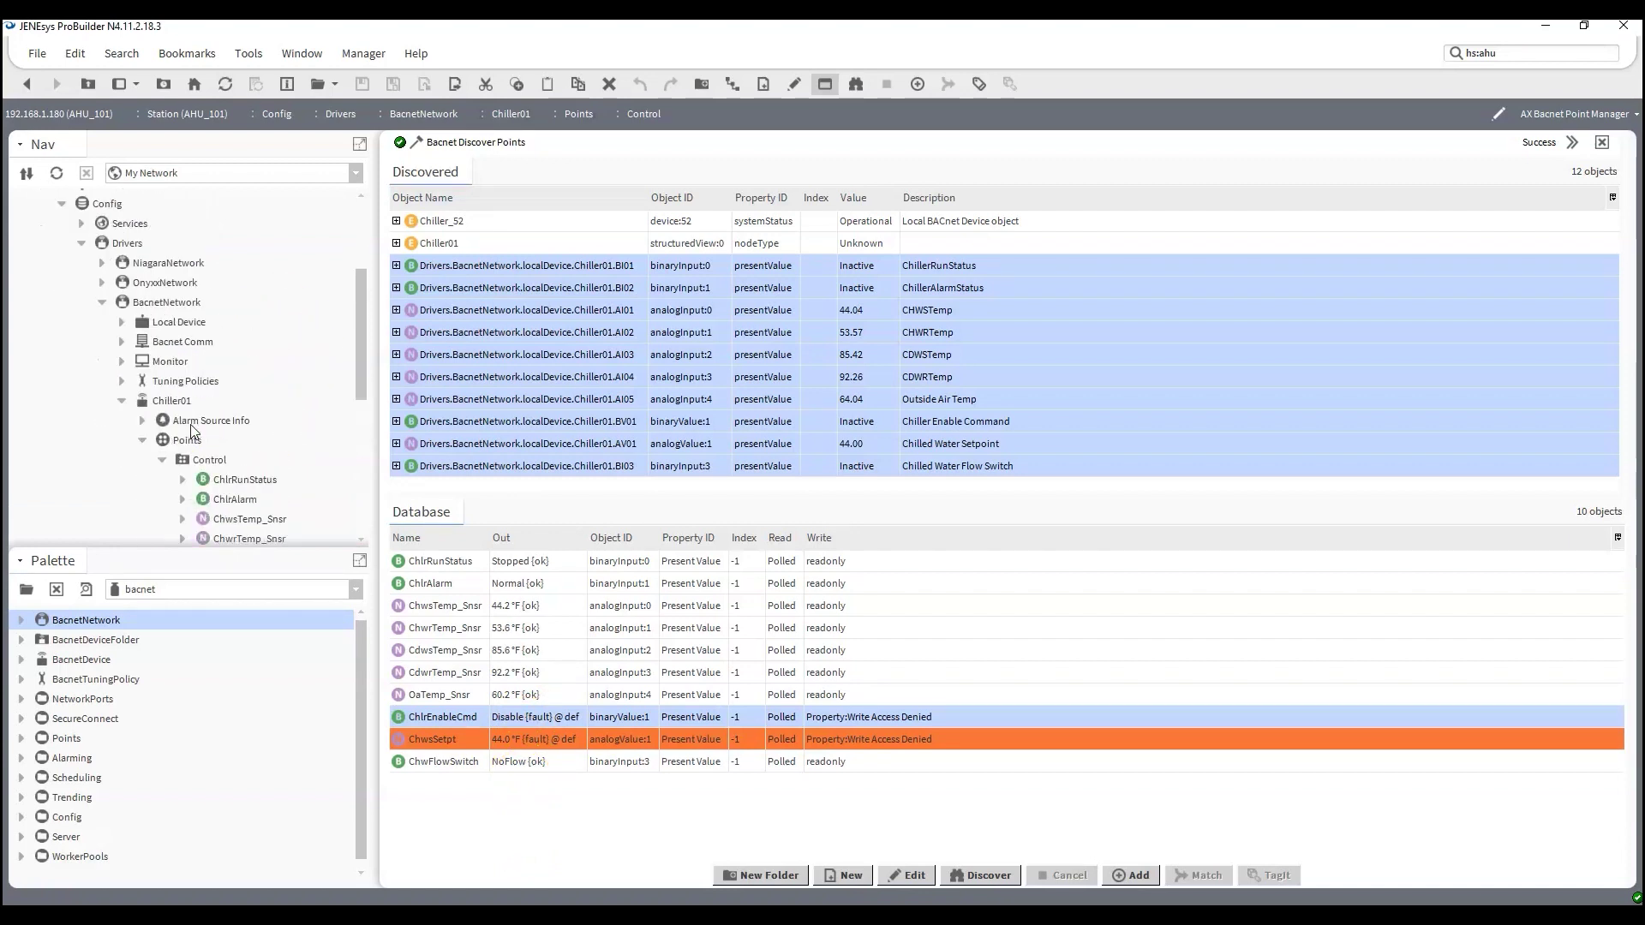